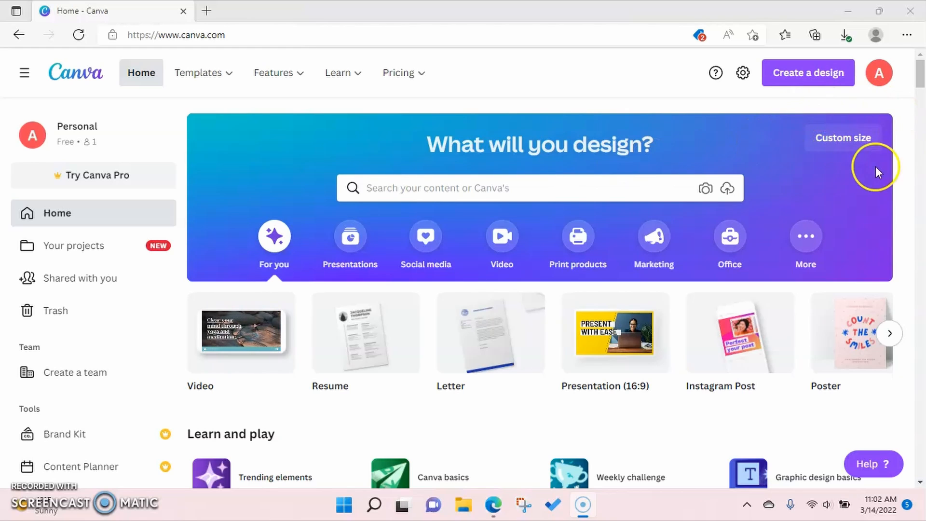
{"action": "left_click", "coordinate": [834, 146]}
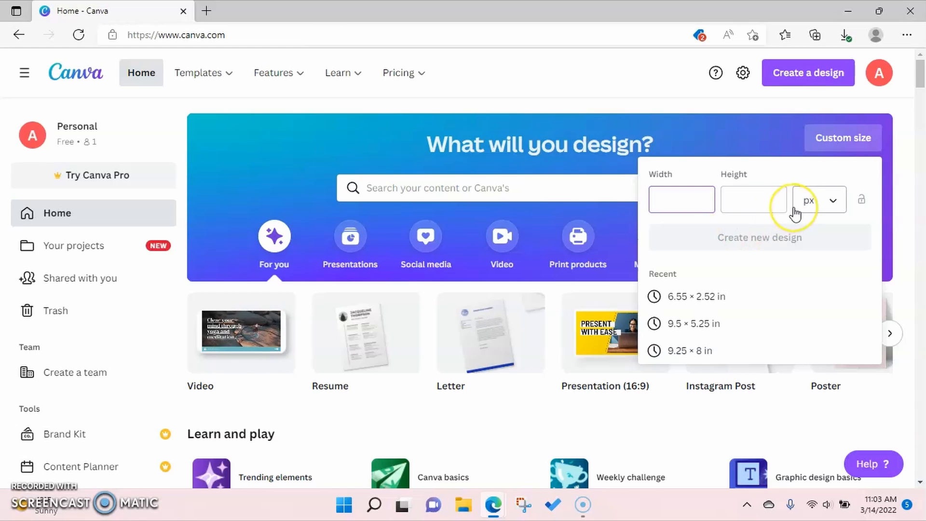
{"action": "left_click", "coordinate": [836, 198]}
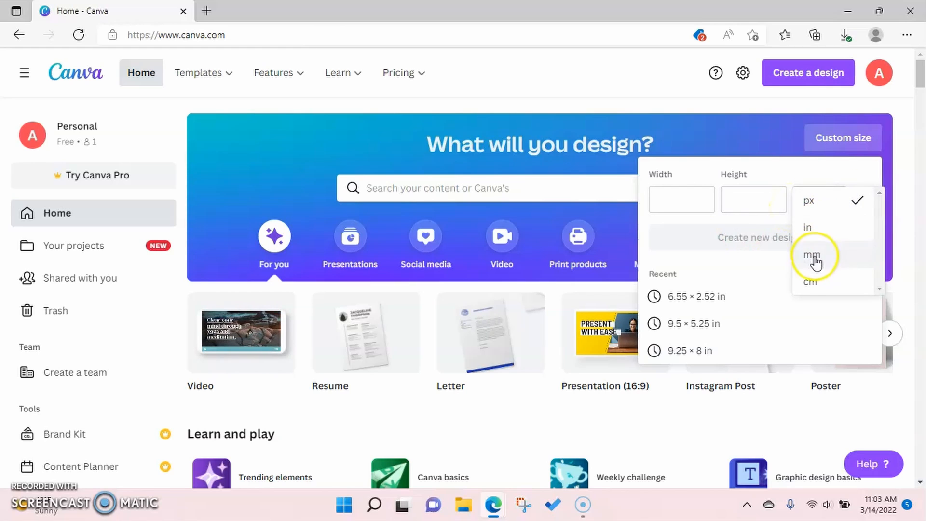
{"action": "left_click", "coordinate": [817, 226]}
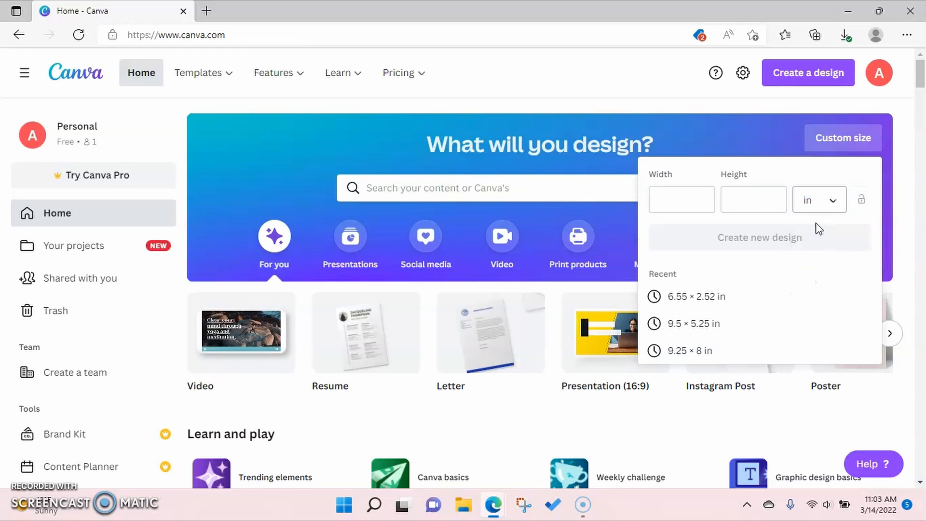
{"action": "left_click", "coordinate": [703, 201]}
{"action": "left_click", "coordinate": [703, 202]}
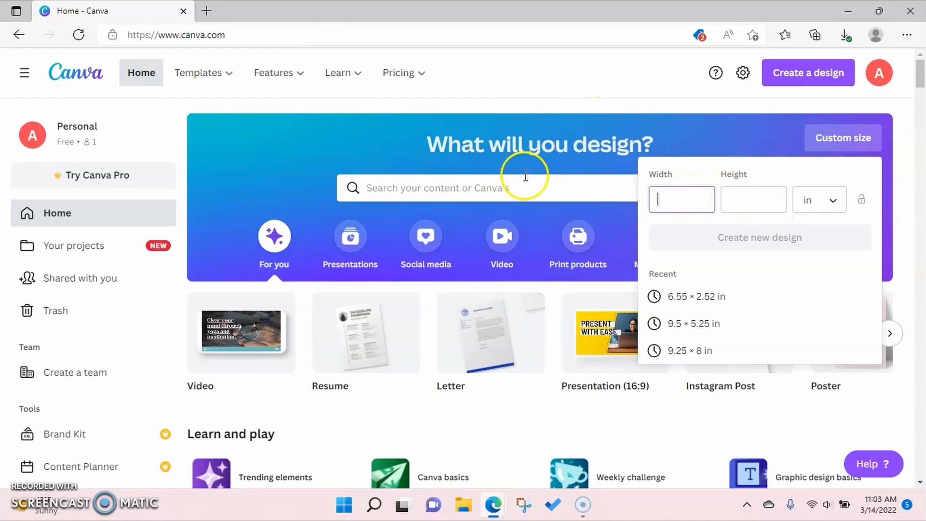
Search the templates for "water bottle" and open the suggested "water bottle label" results
{"action": "left_click", "coordinate": [508, 188]}
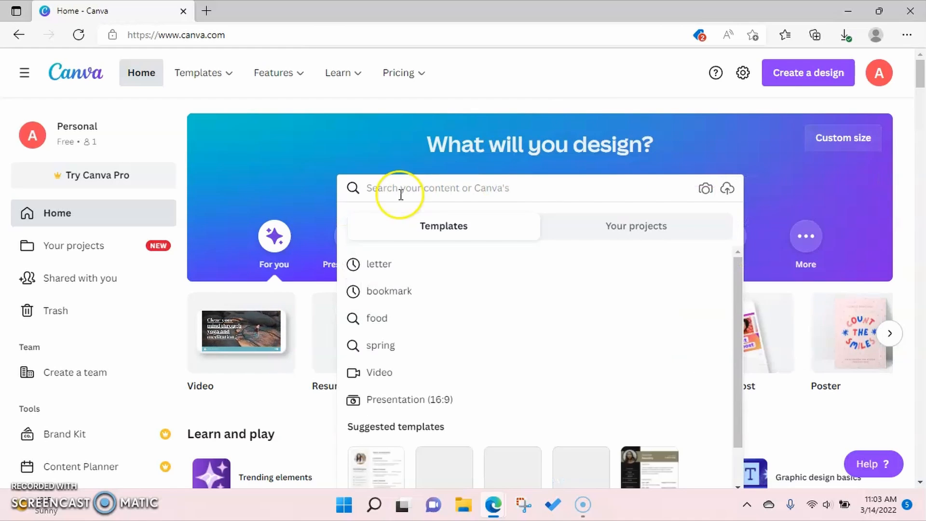
{"action": "left_click", "coordinate": [399, 195]}
{"action": "type", "text": "water "}
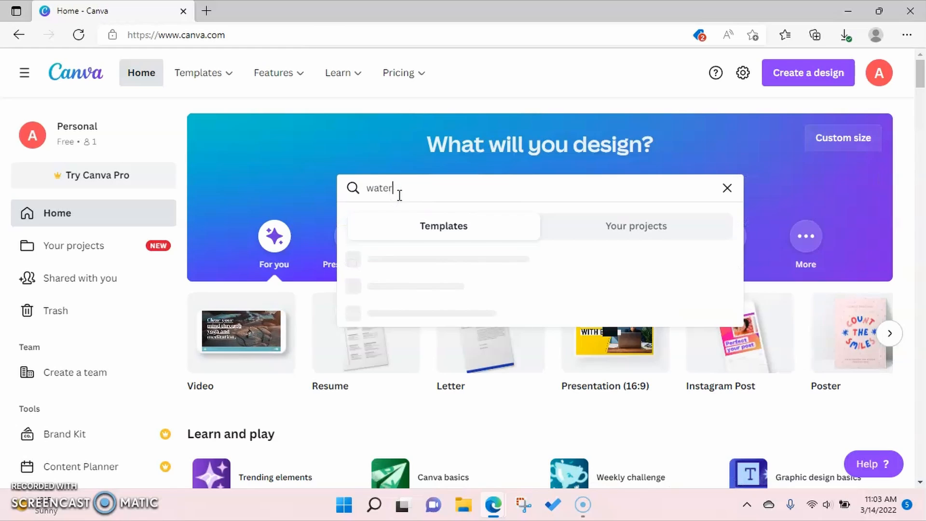
{"action": "type", "text": "ocl"}
{"action": "key", "text": "BackSpace"}
{"action": "key", "text": "BackSpace"}
{"action": "key", "text": "BackSpace"}
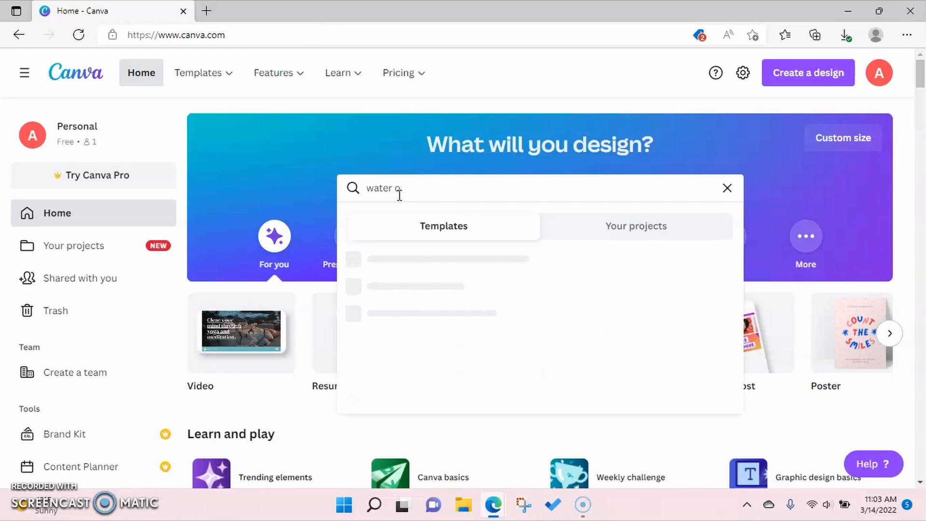
{"action": "type", "text": "bottle"}
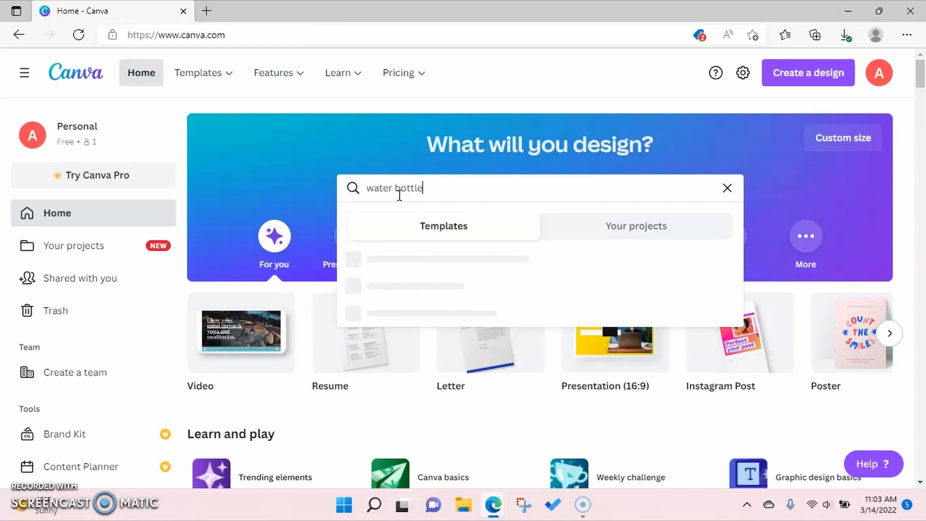
{"action": "left_click", "coordinate": [413, 249]}
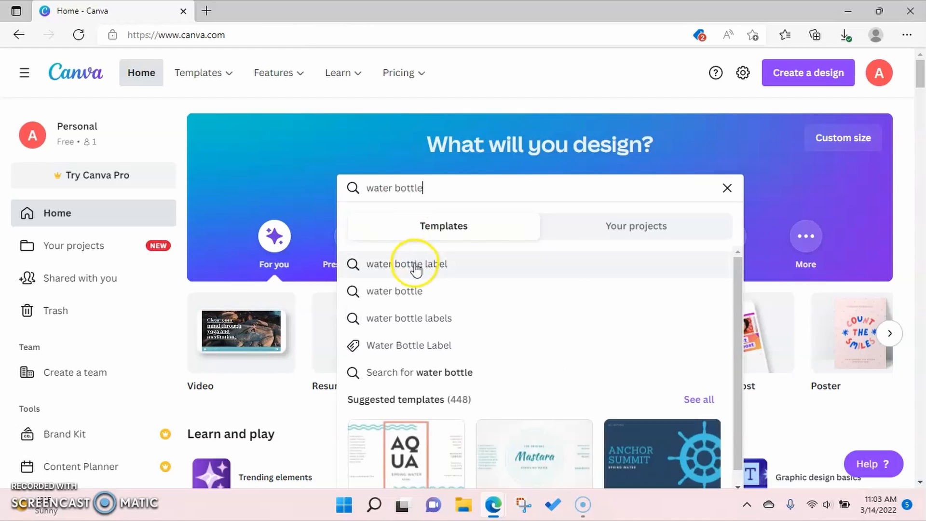
{"action": "left_click_drag", "start_coordinate": [735, 322], "coordinate": [730, 384]}
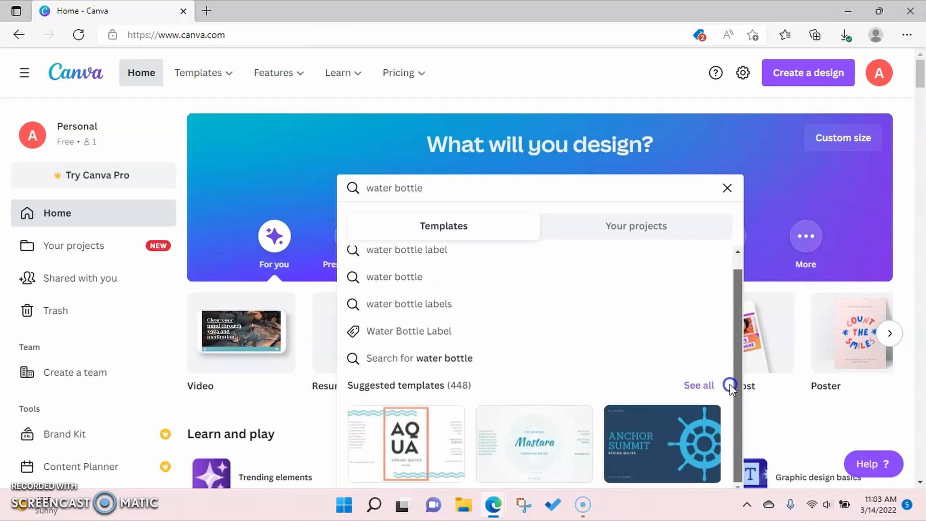
{"action": "left_click", "coordinate": [399, 256]}
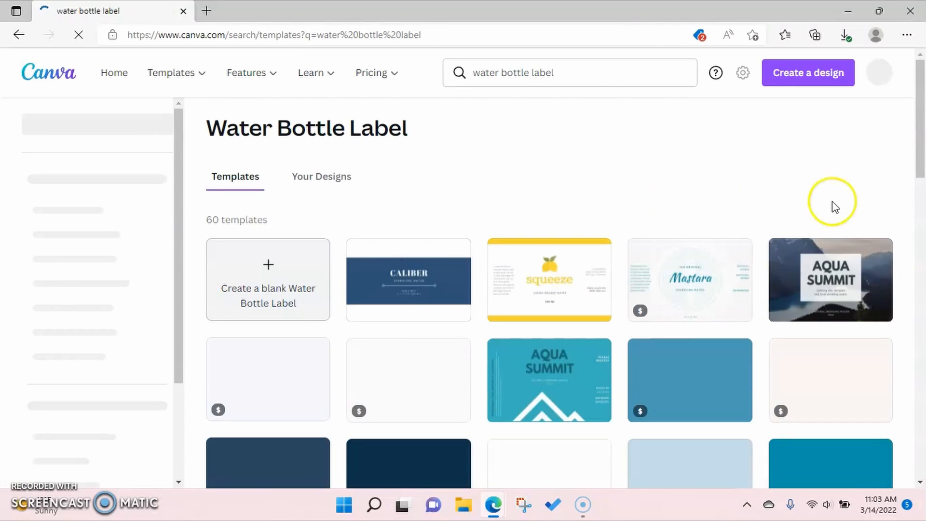
Create a blank Water Bottle Label design from the template results and close its browser tab
{"action": "left_click_drag", "start_coordinate": [922, 124], "coordinate": [923, 159]}
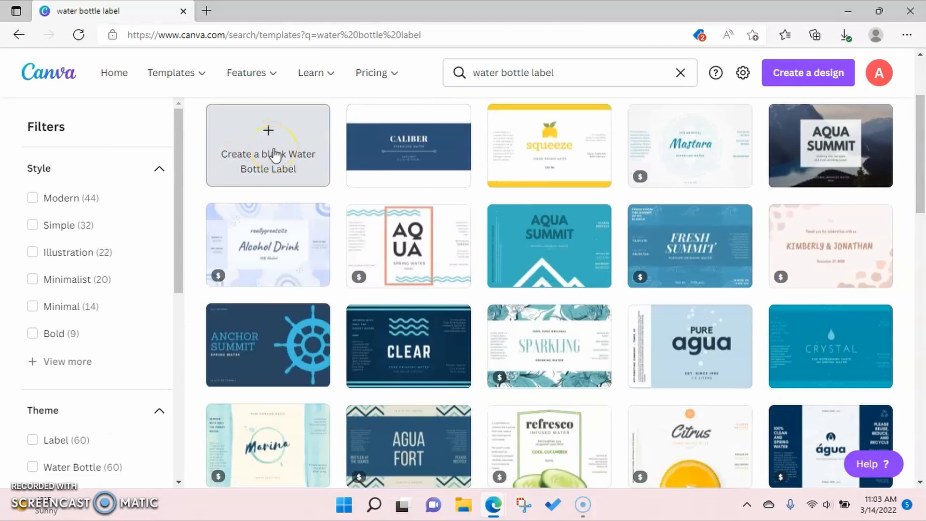
{"action": "scroll", "coordinate": [274, 154], "scroll_direction": "up", "scroll_amount": 3}
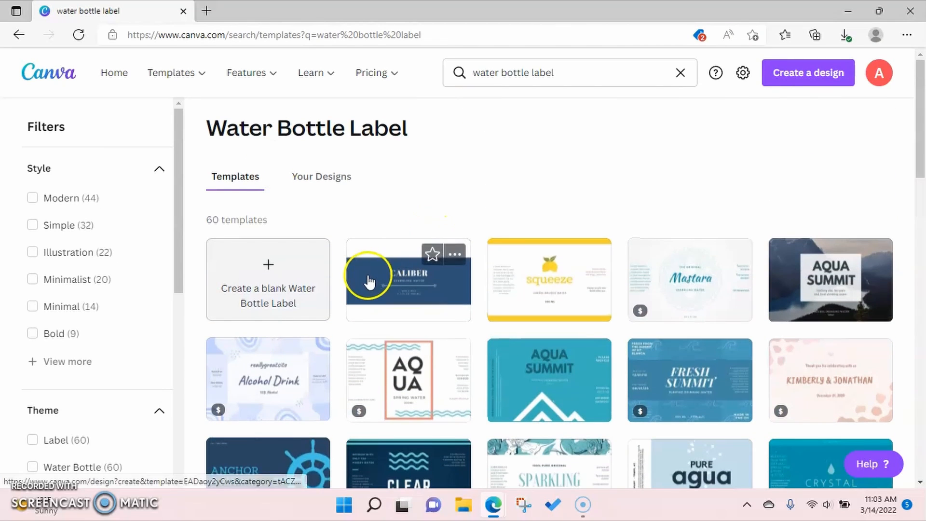
{"action": "left_click", "coordinate": [292, 281]}
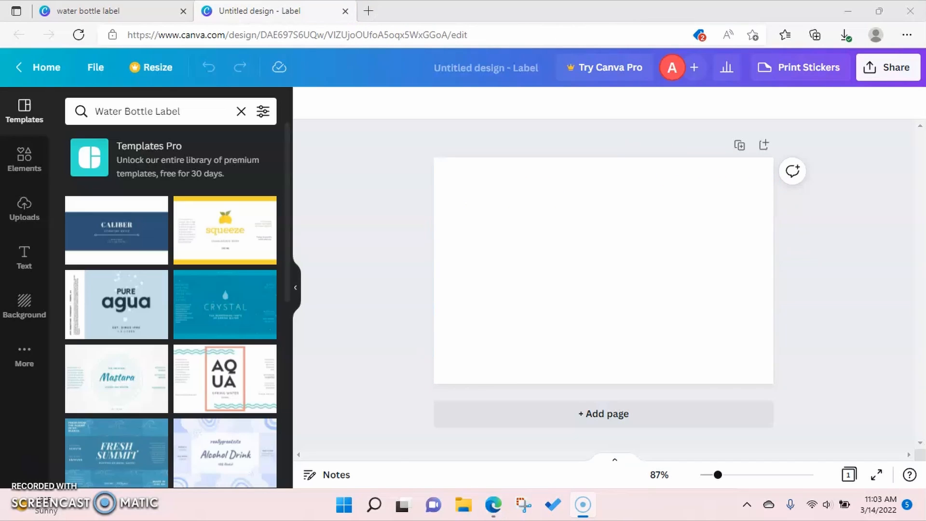
{"action": "left_click", "coordinate": [345, 12]}
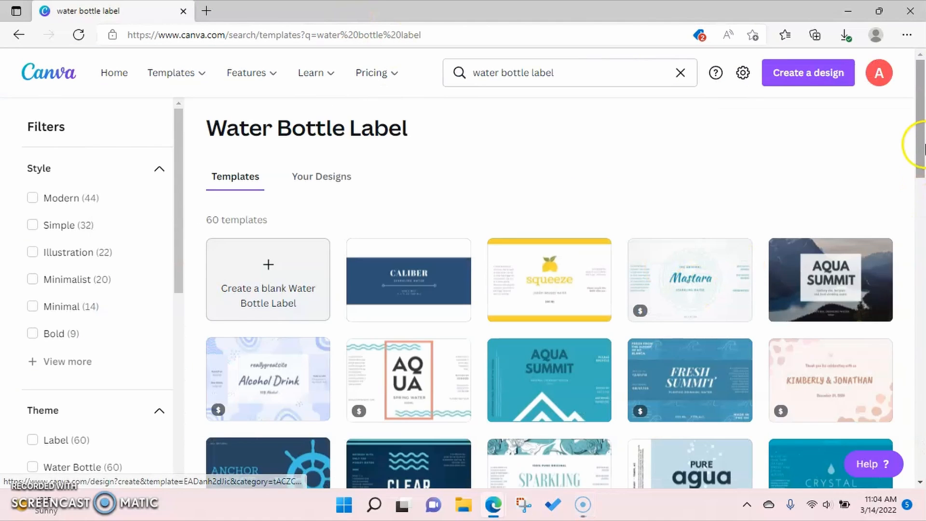
Browse the water bottle label templates and return to the home page
{"action": "left_click_drag", "start_coordinate": [924, 143], "coordinate": [923, 239]}
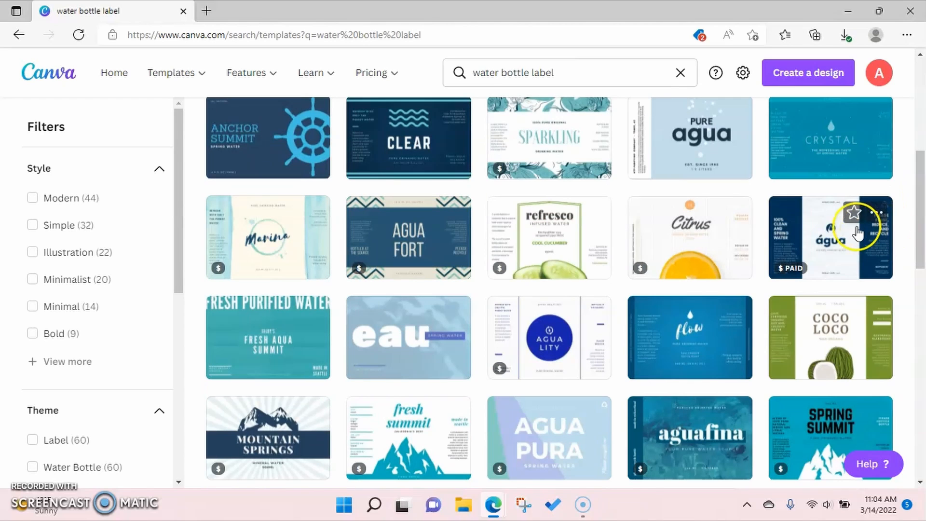
{"action": "left_click_drag", "start_coordinate": [921, 189], "coordinate": [921, 84]}
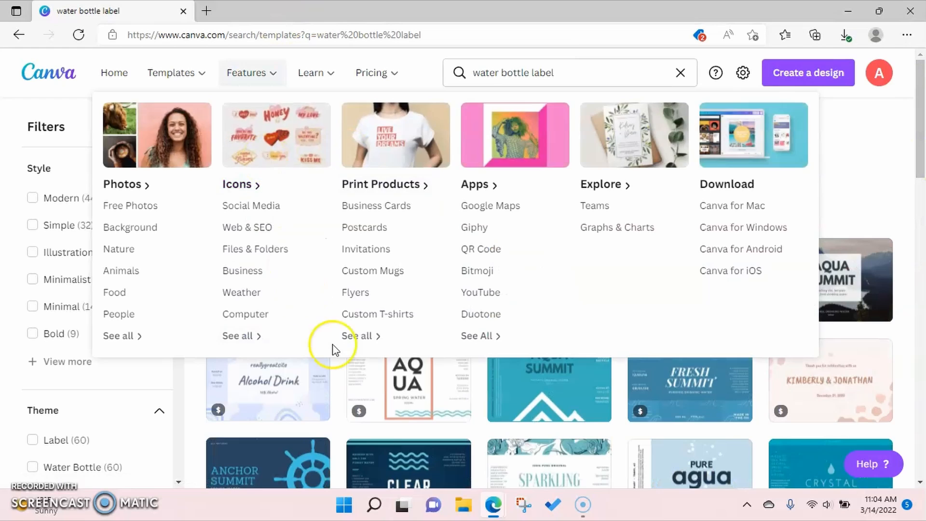
{"action": "left_click_drag", "start_coordinate": [921, 155], "coordinate": [920, 135]}
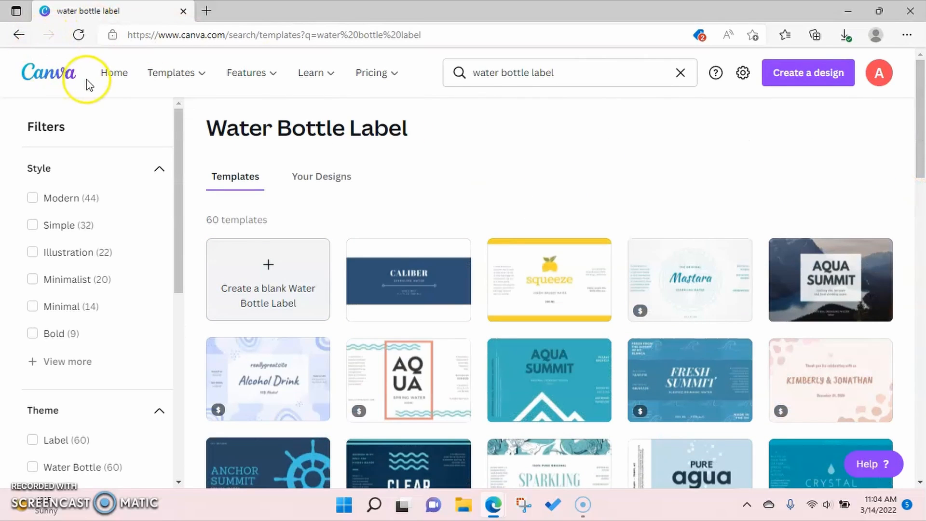
{"action": "left_click", "coordinate": [114, 73]}
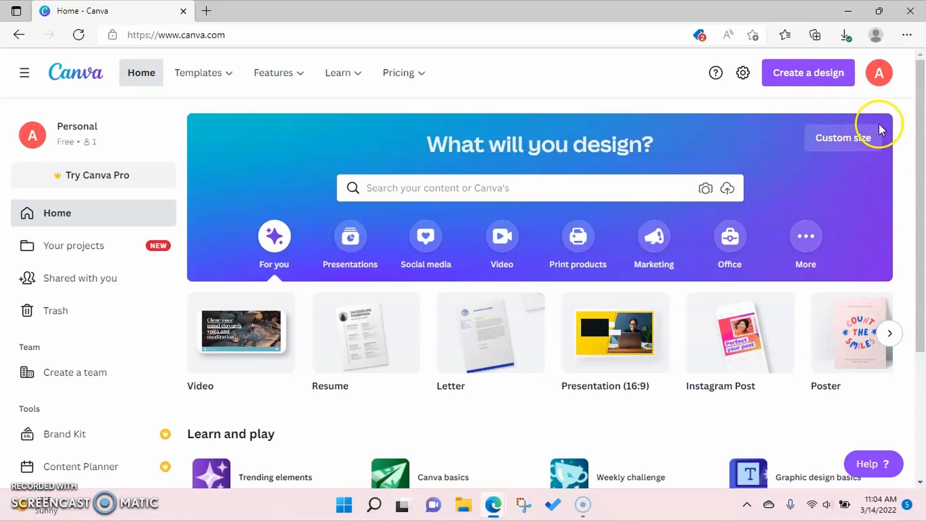
Create a new custom-size design in inches, 8.5 in wide and 1.25 in high
{"action": "left_click", "coordinate": [818, 140]}
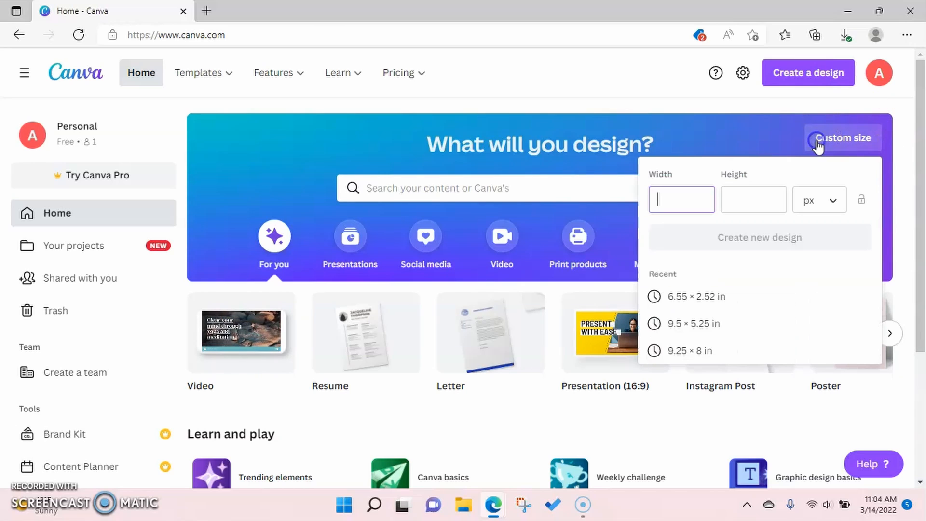
{"action": "left_click", "coordinate": [818, 195]}
{"action": "left_click", "coordinate": [812, 230]}
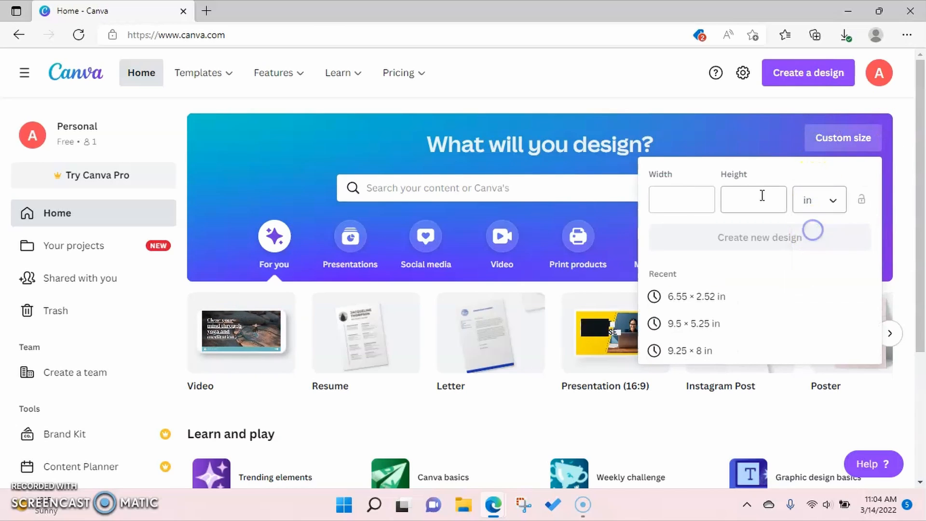
{"action": "left_click", "coordinate": [675, 196]}
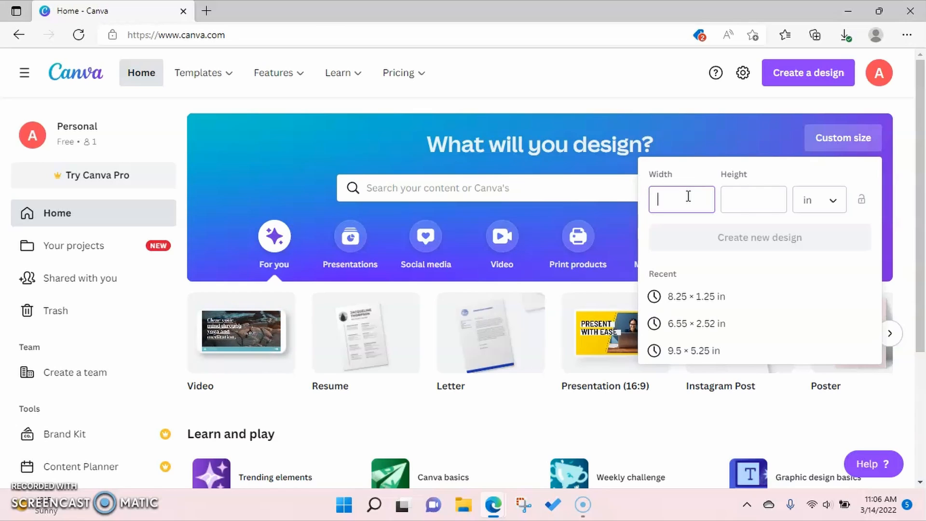
{"action": "type", "text": "8"}
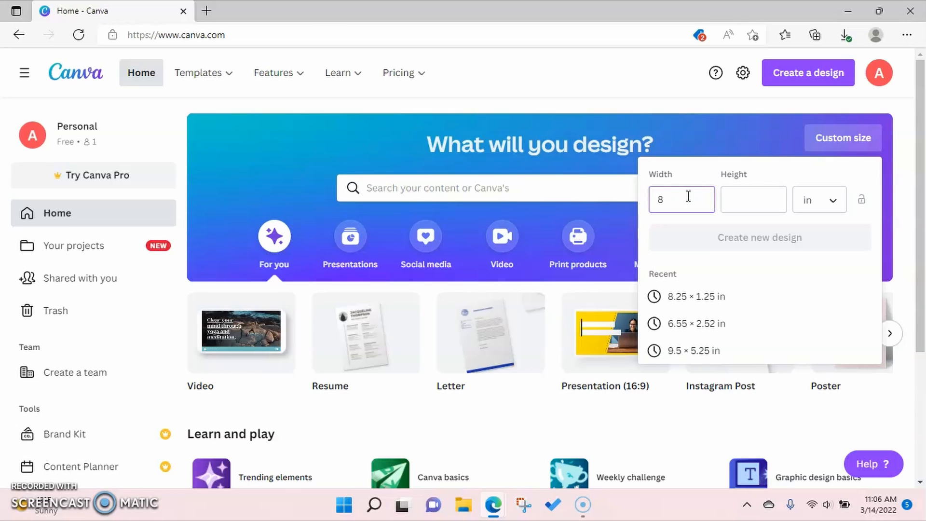
{"action": "type", "text": ".5"}
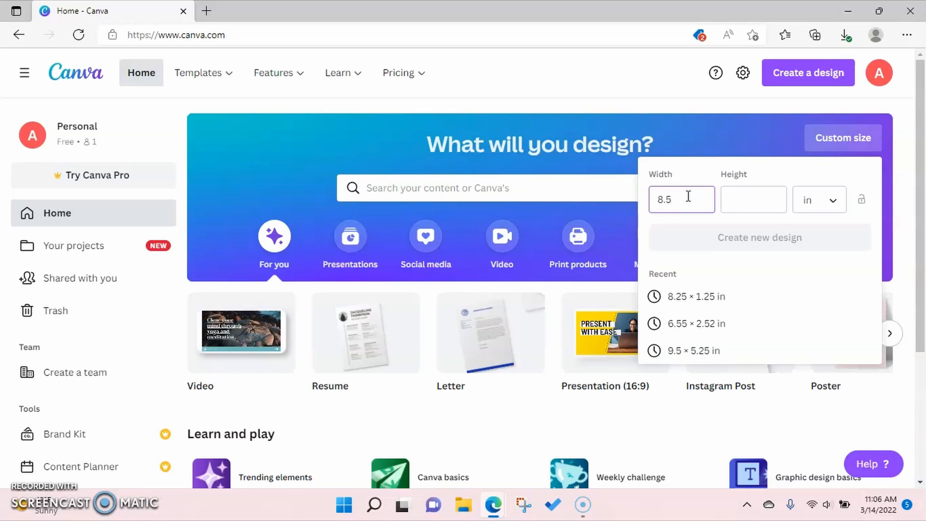
{"action": "left_click", "coordinate": [730, 194]}
{"action": "type", "text": "1"}
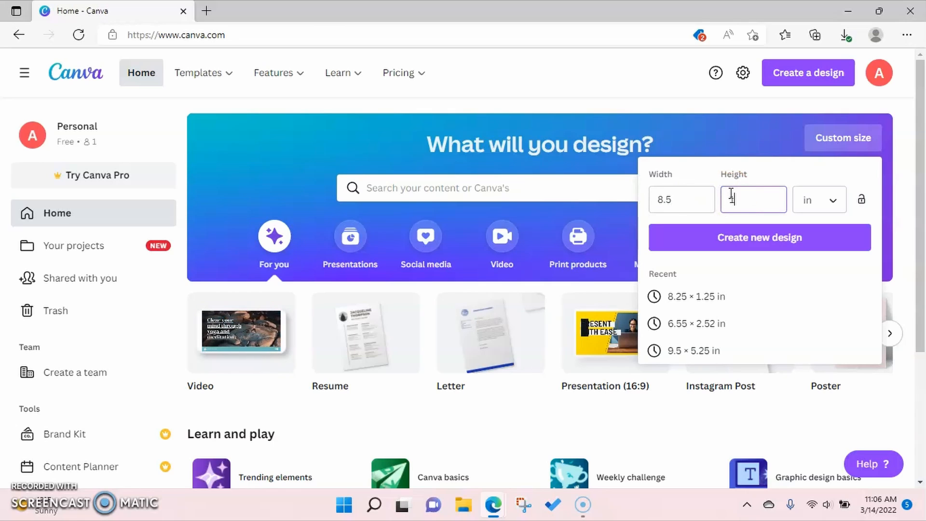
{"action": "type", "text": ".25"}
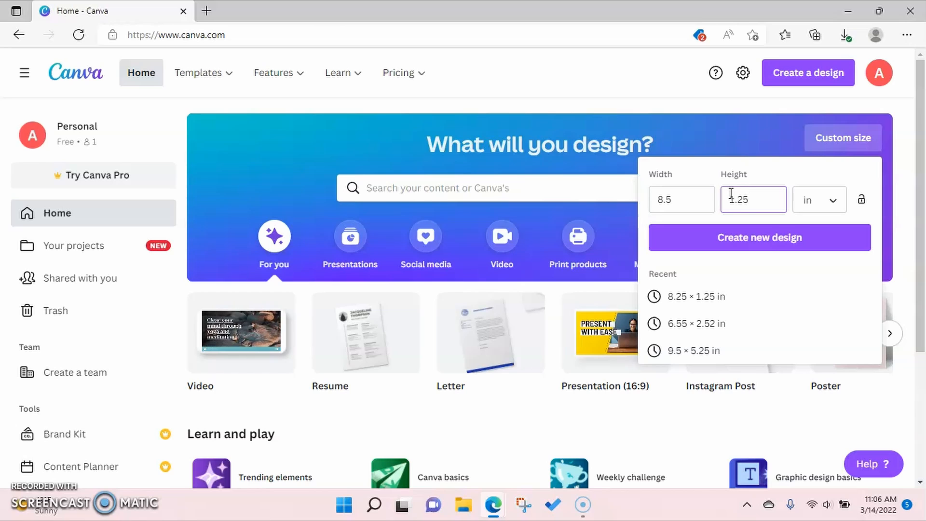
{"action": "left_click", "coordinate": [765, 238]}
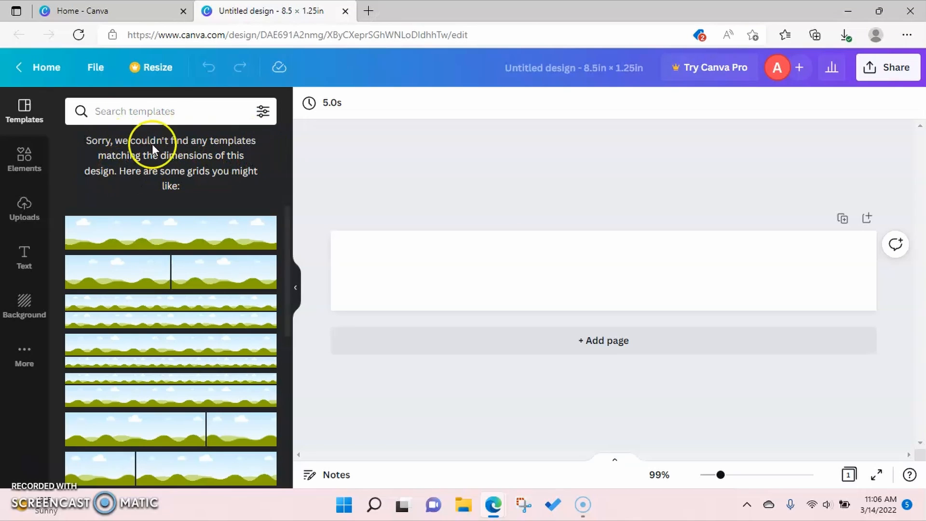
Try the single-frame landscape grid on the blank page, look through the other grids, and delete the placed grid
{"action": "left_click", "coordinate": [147, 241]}
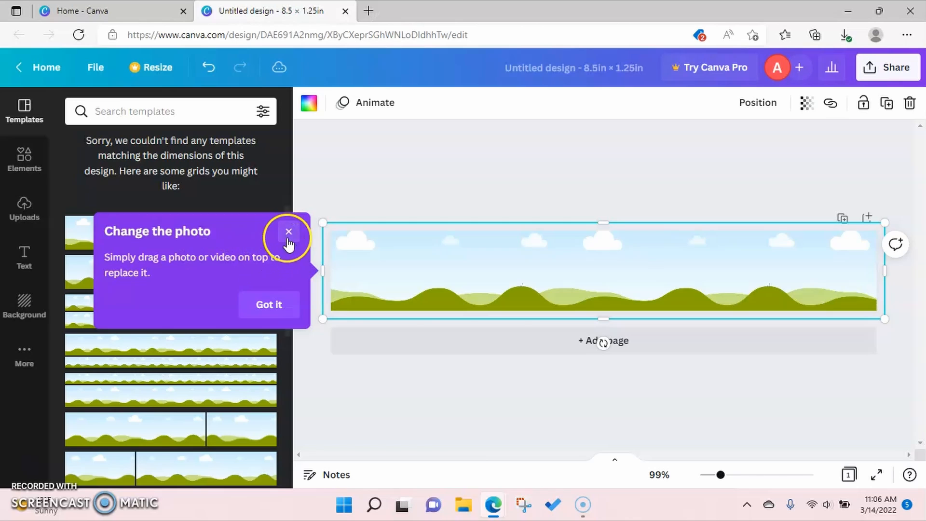
{"action": "left_click", "coordinate": [283, 307]}
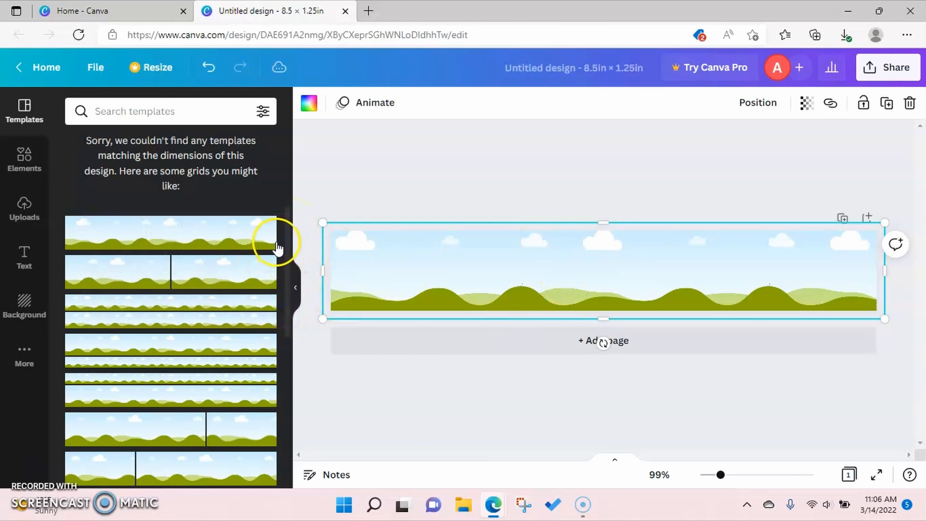
{"action": "left_click_drag", "start_coordinate": [284, 242], "coordinate": [286, 375]}
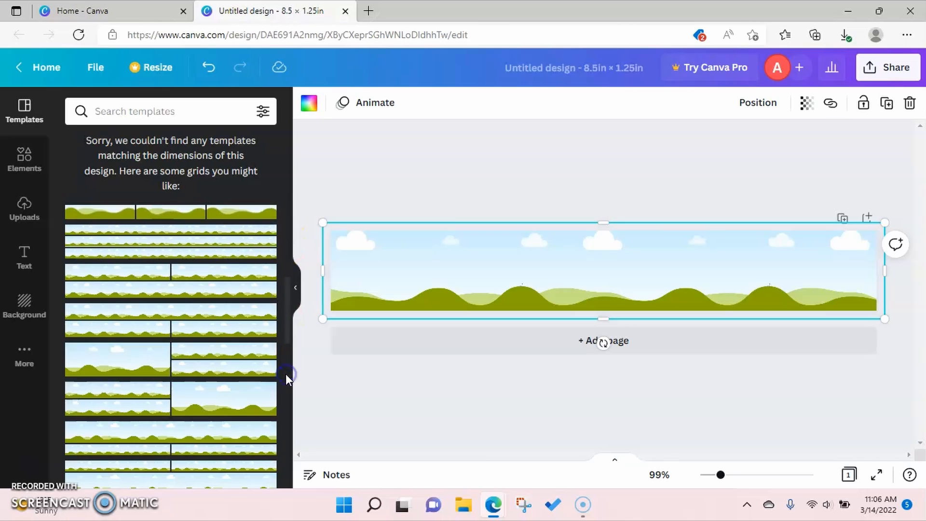
{"action": "left_click_drag", "start_coordinate": [282, 303], "coordinate": [304, 116]}
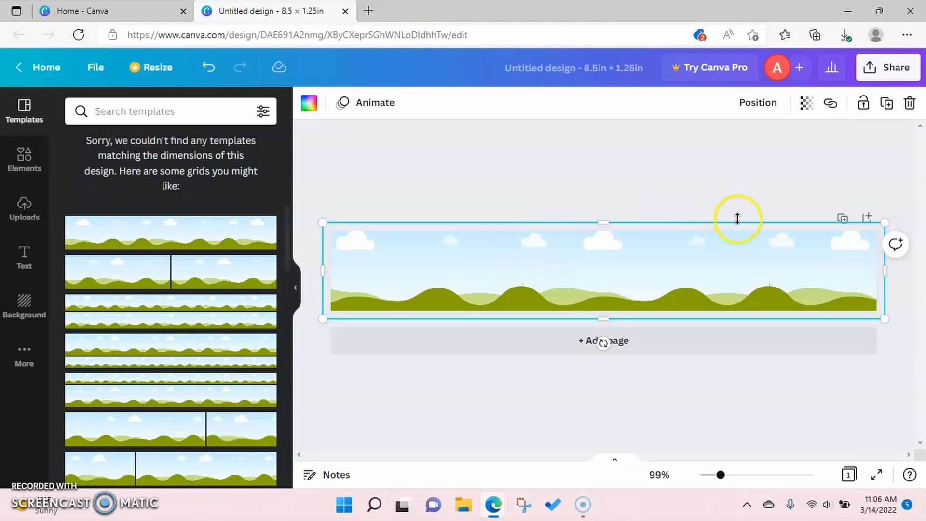
{"action": "left_click", "coordinate": [909, 103]}
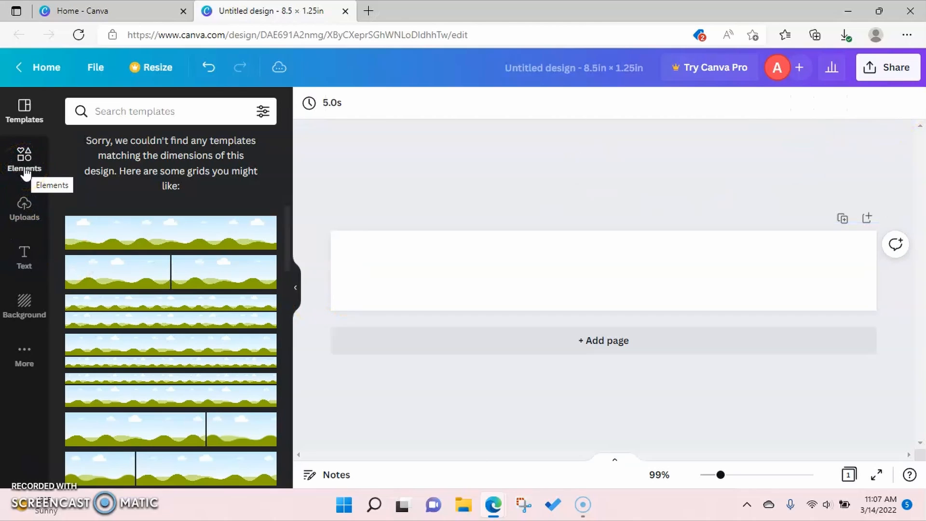
Try the blue water image as the label's background and delete it
{"action": "left_click", "coordinate": [409, 223]}
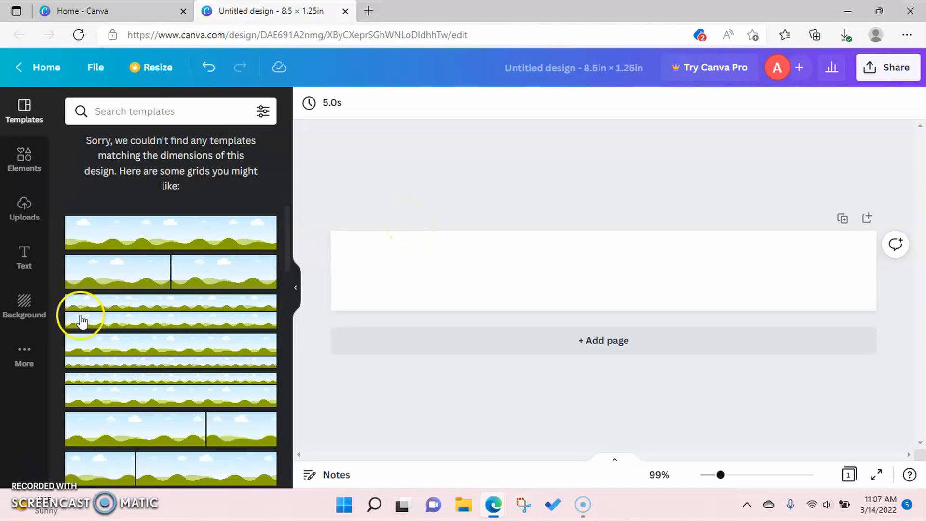
{"action": "left_click", "coordinate": [25, 308]}
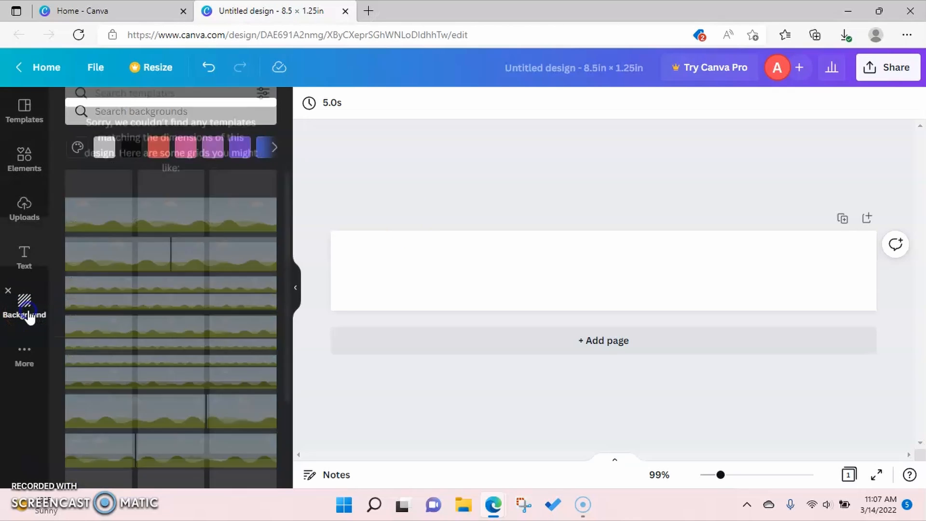
{"action": "left_click", "coordinate": [292, 190]}
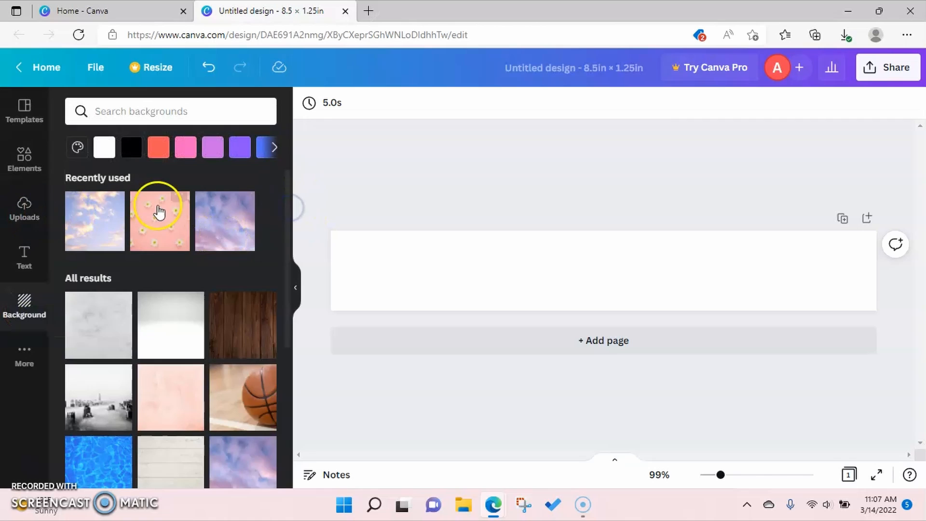
{"action": "left_click_drag", "start_coordinate": [289, 212], "coordinate": [288, 297]}
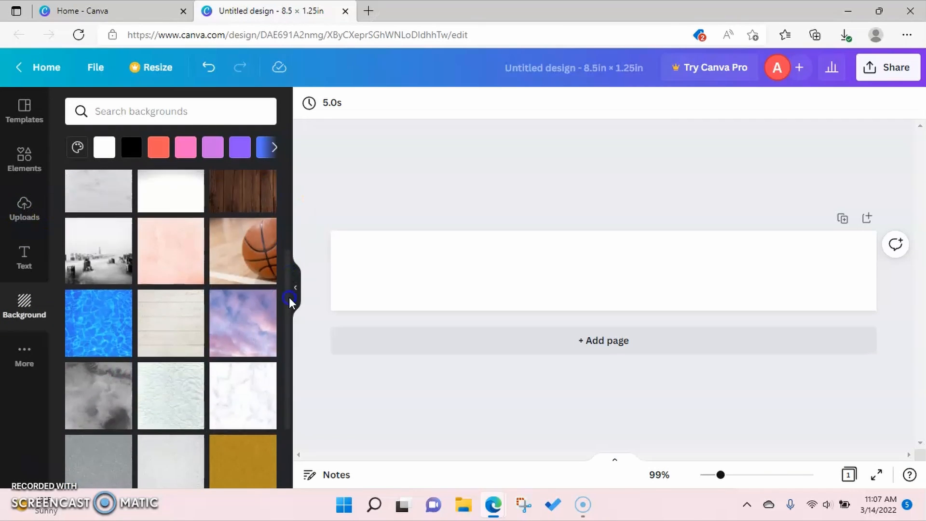
{"action": "left_click", "coordinate": [102, 296]}
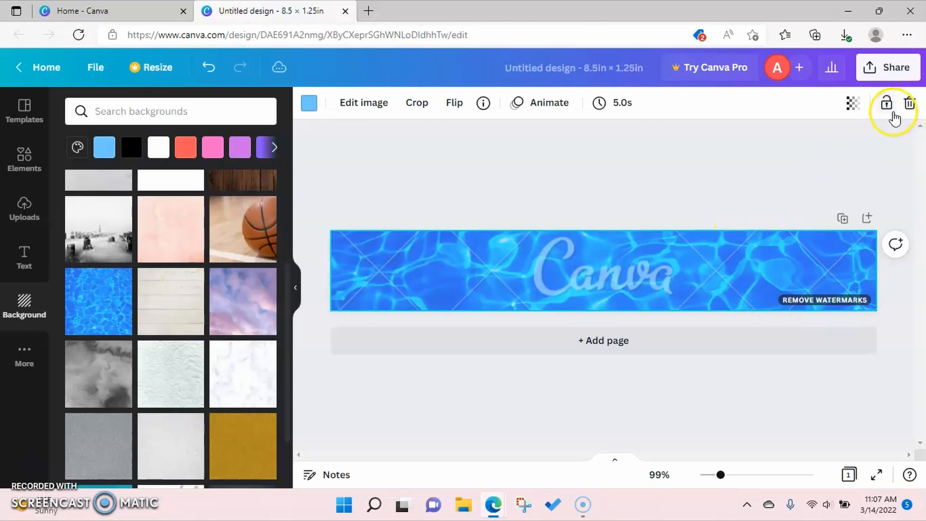
{"action": "left_click", "coordinate": [910, 110]}
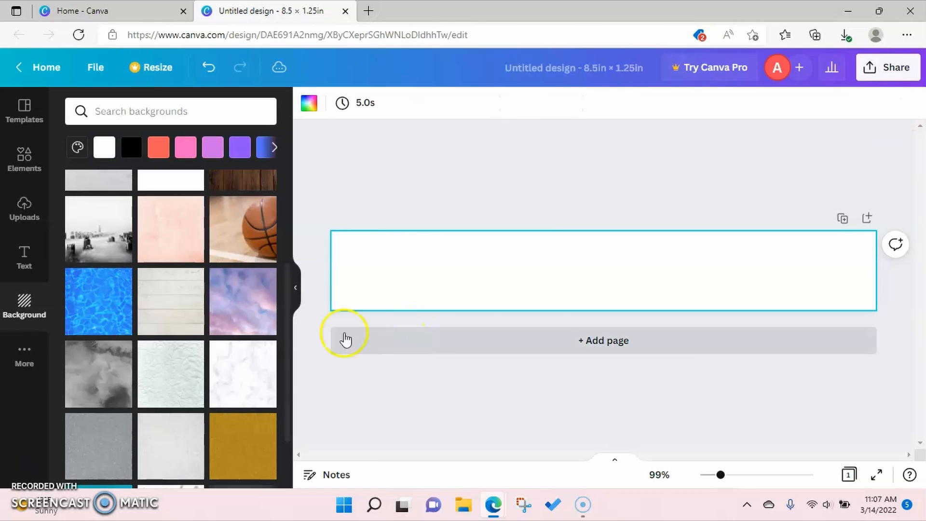
Browse the backgrounds and uploaded images, and fill the label's background with the rainbow glitter image
{"action": "scroll", "coordinate": [280, 339], "scroll_direction": "down", "scroll_amount": 1}
{"action": "scroll", "coordinate": [280, 340], "scroll_direction": "down", "scroll_amount": 2}
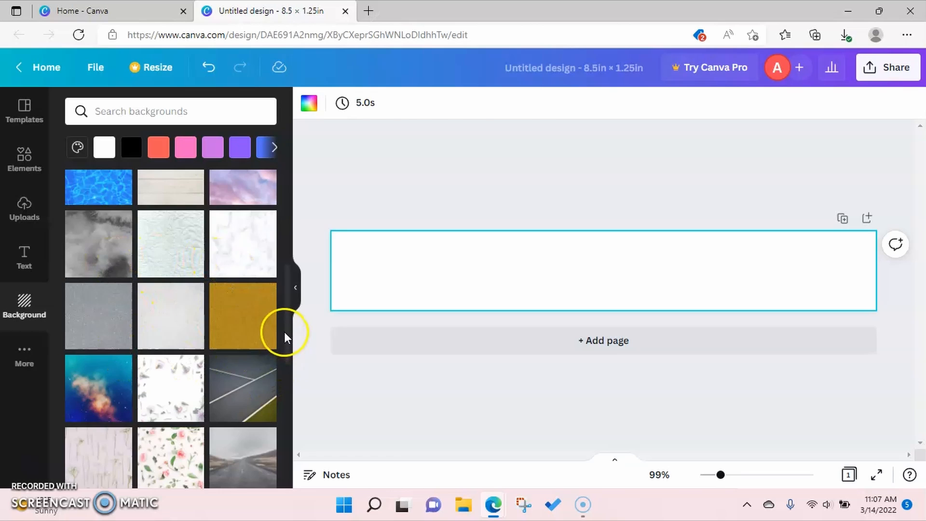
{"action": "scroll", "coordinate": [284, 337], "scroll_direction": "down", "scroll_amount": 5}
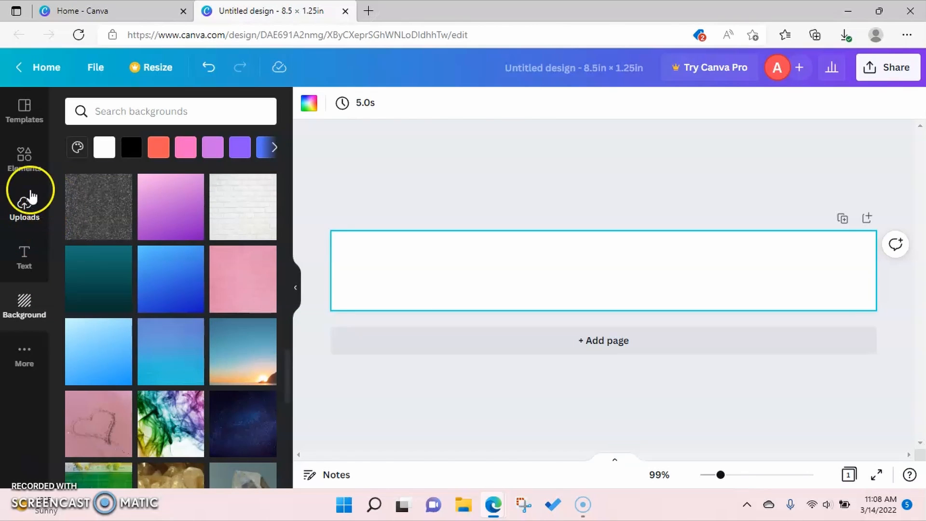
{"action": "left_click", "coordinate": [34, 213]}
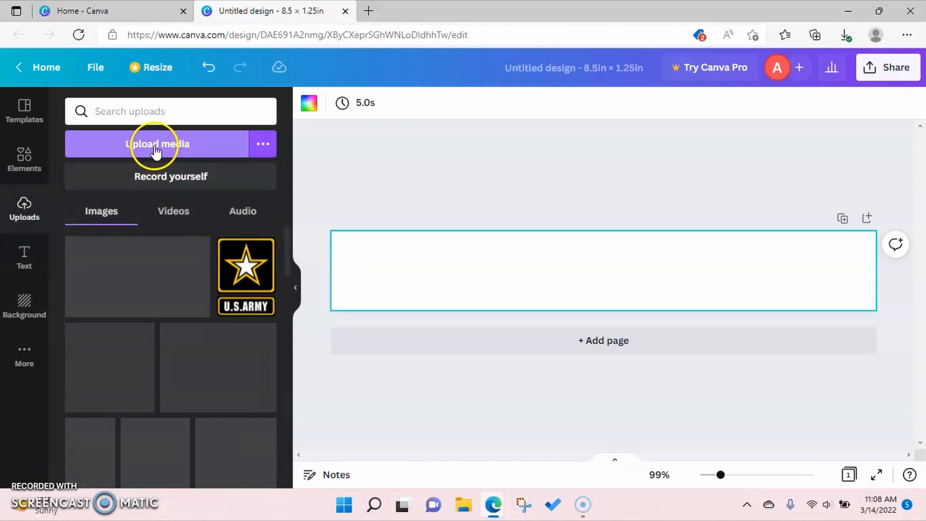
{"action": "left_click", "coordinate": [155, 145]}
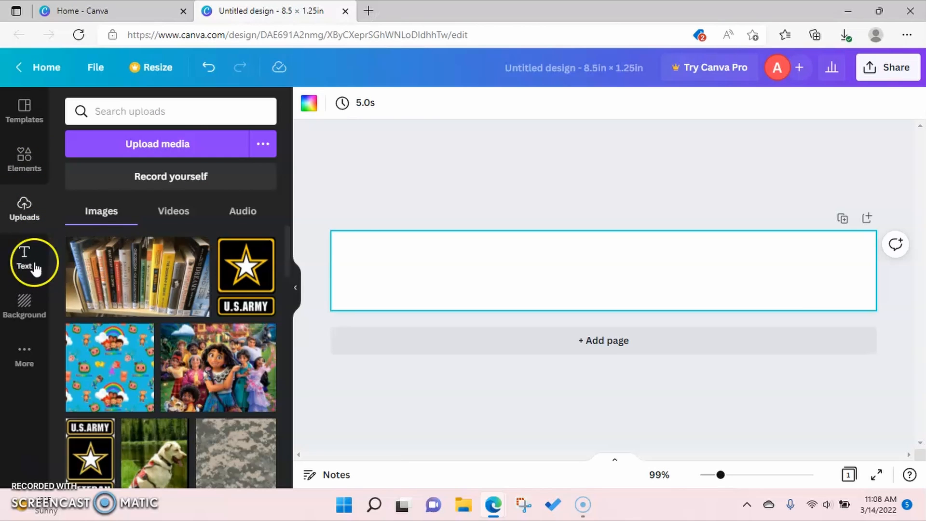
{"action": "left_click", "coordinate": [23, 302]}
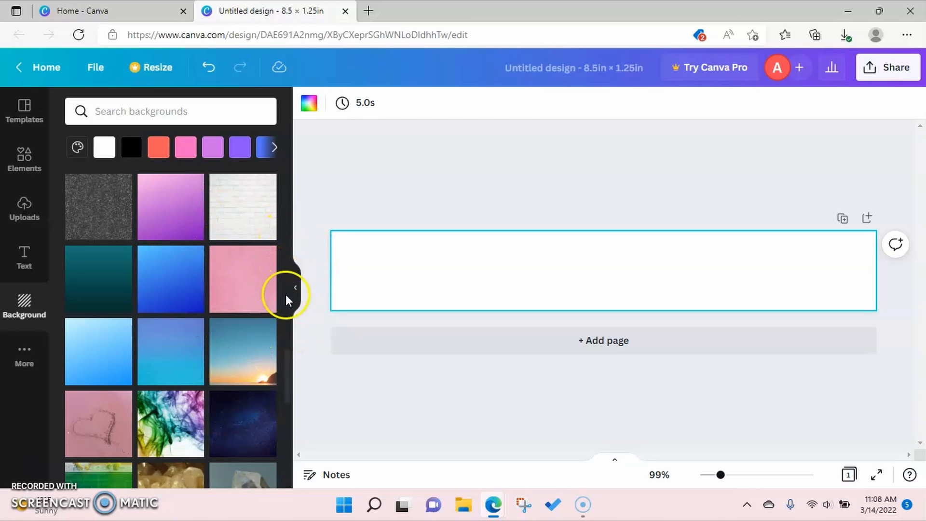
{"action": "left_click_drag", "start_coordinate": [288, 369], "coordinate": [286, 438]}
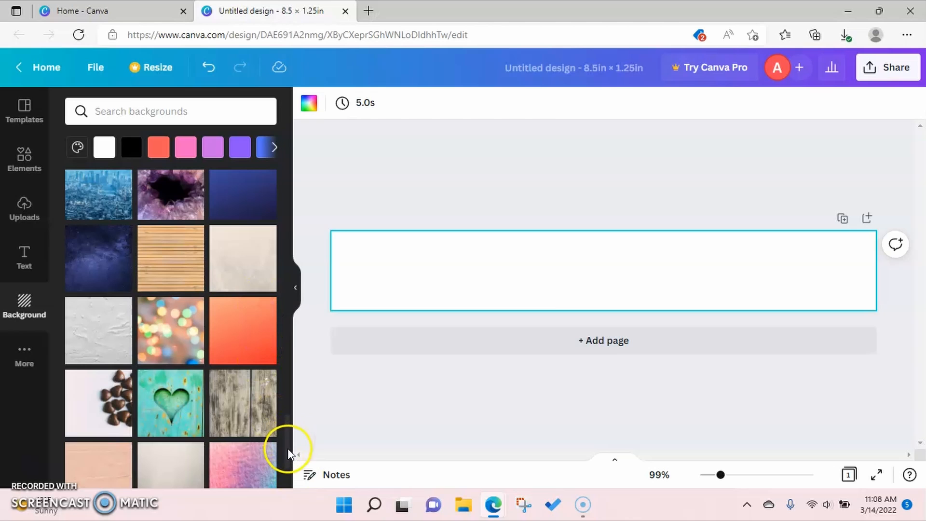
{"action": "left_click_drag", "start_coordinate": [288, 454], "coordinate": [288, 465]}
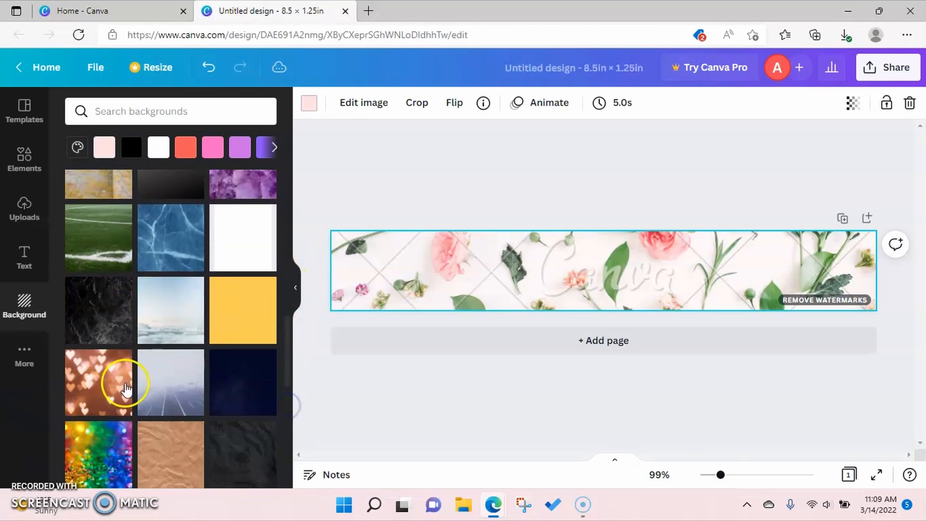
{"action": "left_click", "coordinate": [109, 437]}
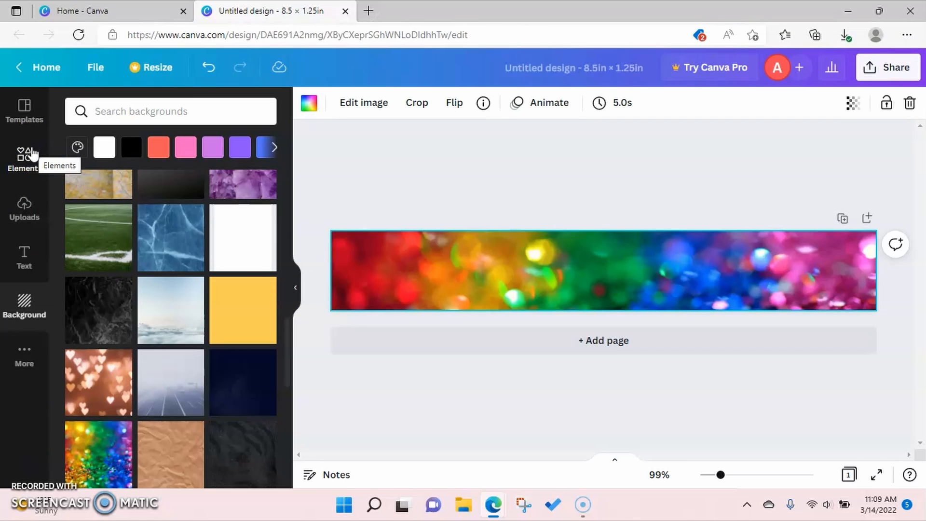
Add the "Happy BIRTHDAY" font combination to the middle of the label
{"action": "left_click", "coordinate": [34, 268]}
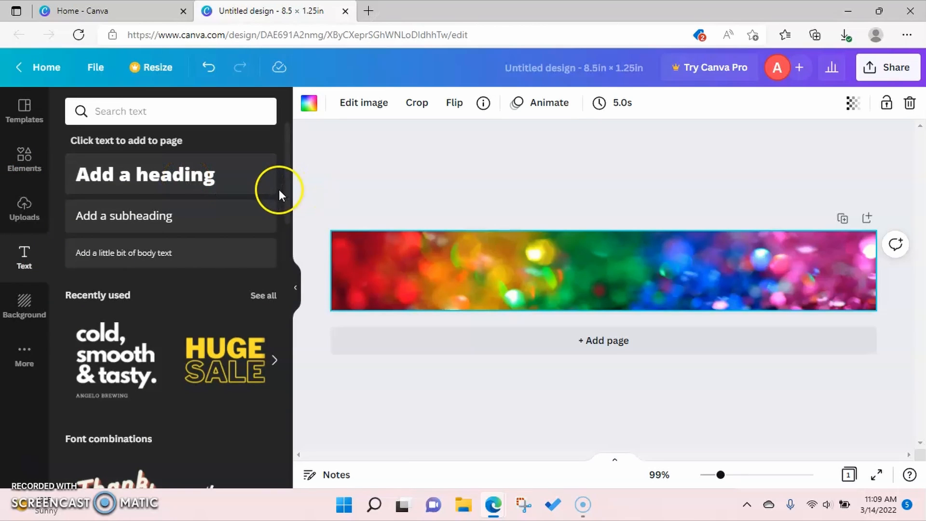
{"action": "left_click_drag", "start_coordinate": [285, 189], "coordinate": [291, 252]}
{"action": "left_click", "coordinate": [230, 285]}
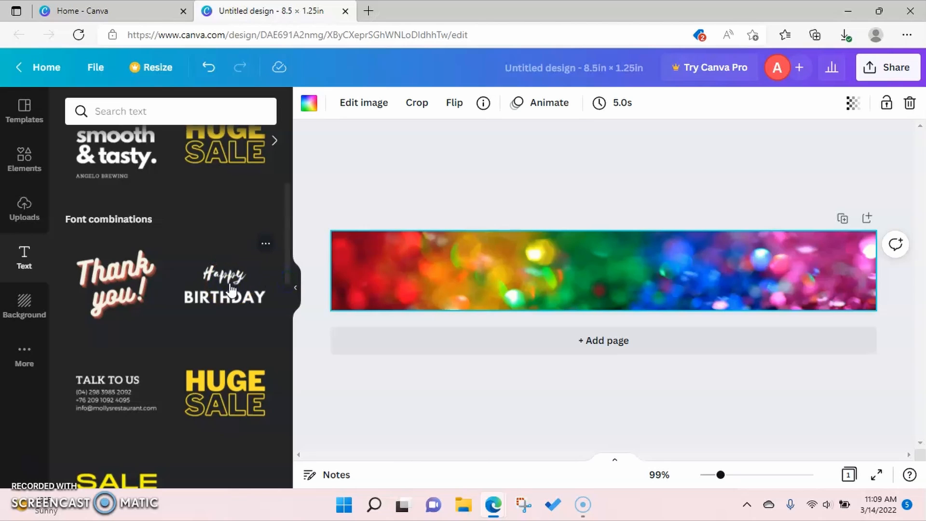
{"action": "left_click", "coordinate": [230, 289]}
{"action": "left_click", "coordinate": [632, 288]}
Retype the upper line of the "Happy BIRTHDAY" text as "Happy"
{"action": "left_click", "coordinate": [609, 265]}
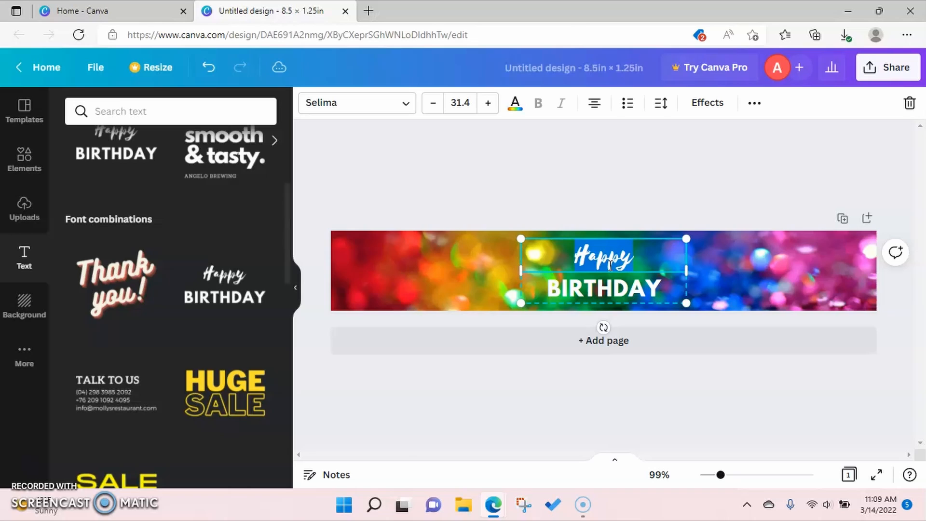
{"action": "type", "text": "#00000"}
{"action": "key", "text": "BackSpace"}
{"action": "key", "text": "BackSpace"}
{"action": "key", "text": "BackSpace"}
{"action": "key", "text": "BackSpace"}
{"action": "key", "text": "BackSpace"}
{"action": "type", "text": "Happy"}
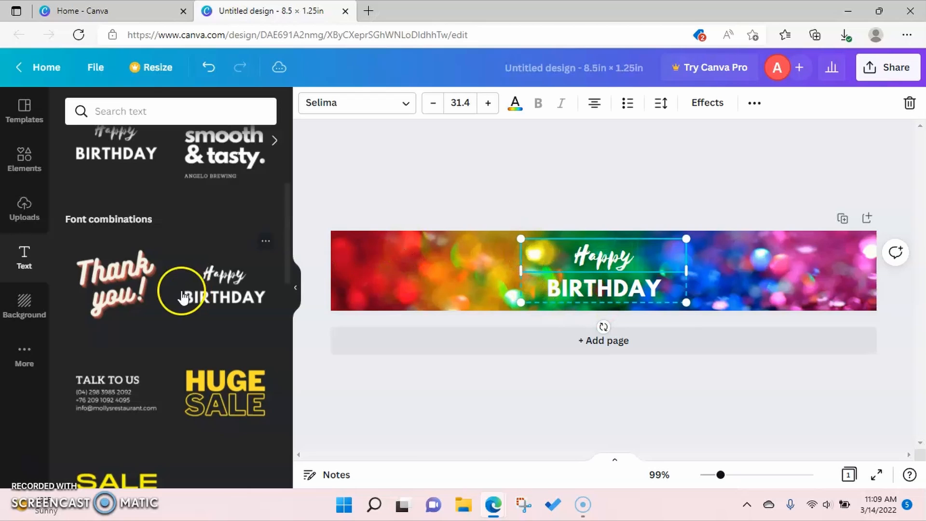
Add the "Thank you!" font combination beside the existing text and delete the whole "Happy BIRTHDAY" group
{"action": "left_click", "coordinate": [147, 267]}
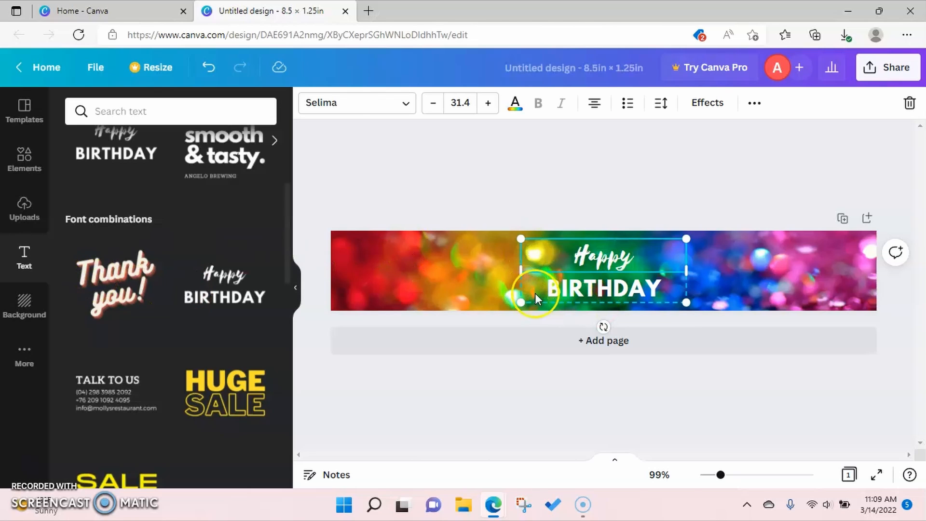
{"action": "left_click_drag", "start_coordinate": [603, 265], "coordinate": [447, 267]}
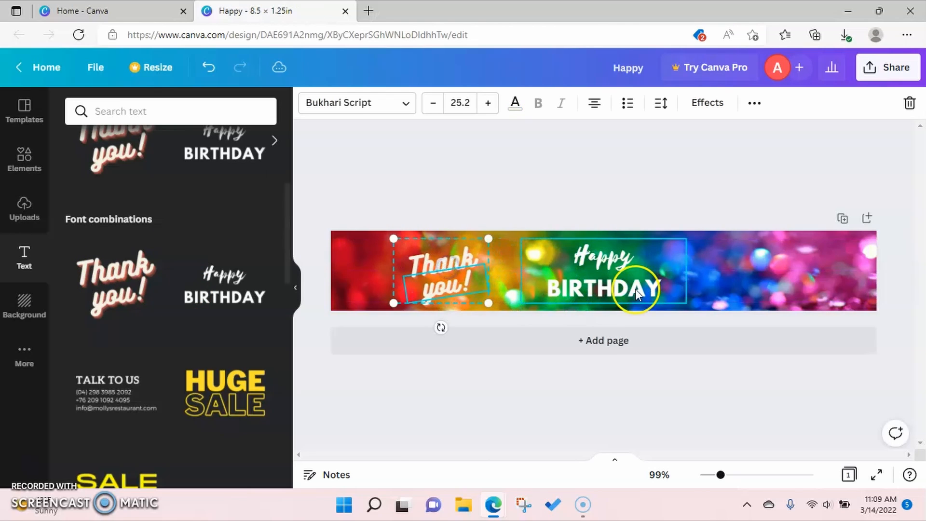
{"action": "left_click", "coordinate": [635, 288]}
{"action": "left_click", "coordinate": [911, 104]}
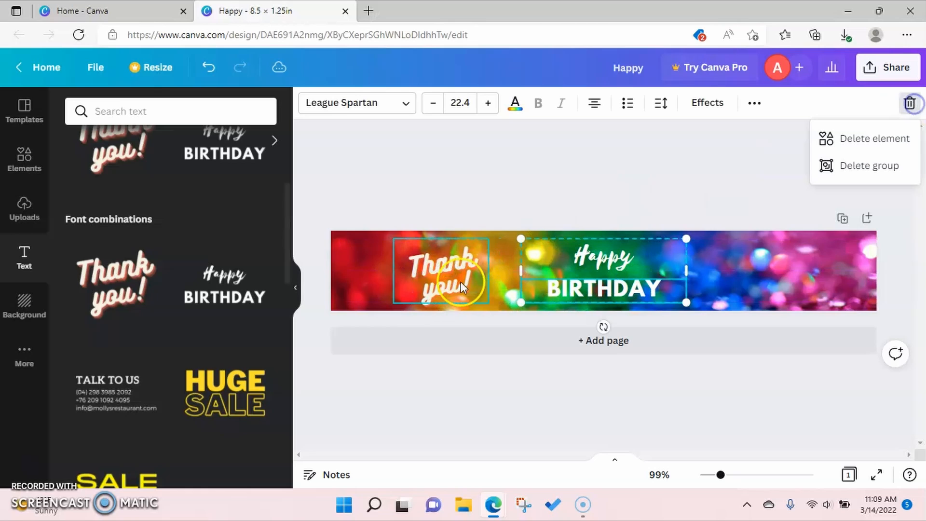
{"action": "left_click", "coordinate": [858, 166]}
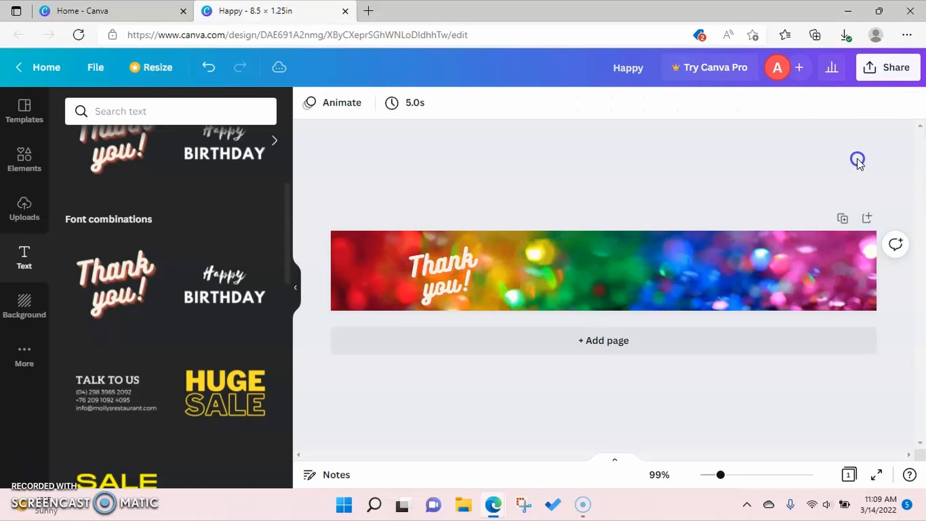
Move the "Thank you!" group to the center of the label
{"action": "left_click", "coordinate": [434, 276]}
{"action": "left_click_drag", "start_coordinate": [434, 276], "coordinate": [588, 278]}
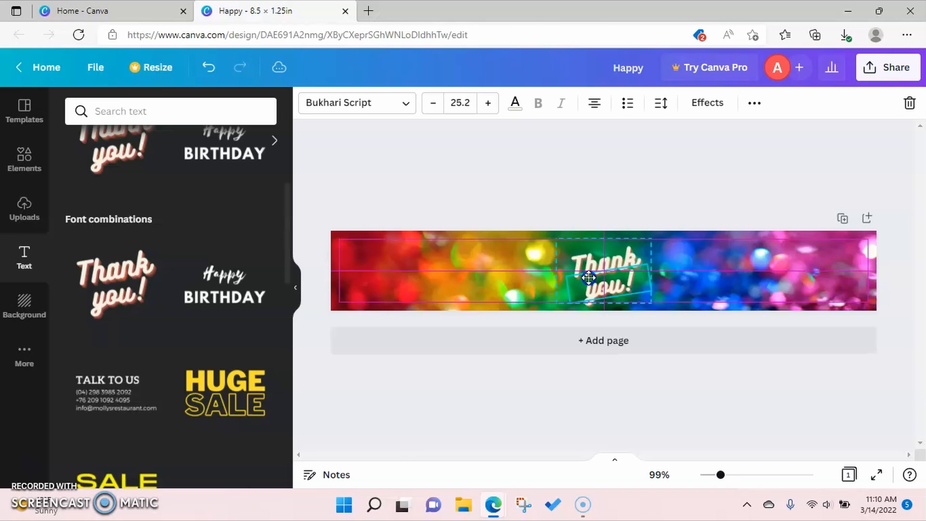
{"action": "left_click_drag", "start_coordinate": [588, 277], "coordinate": [589, 278]}
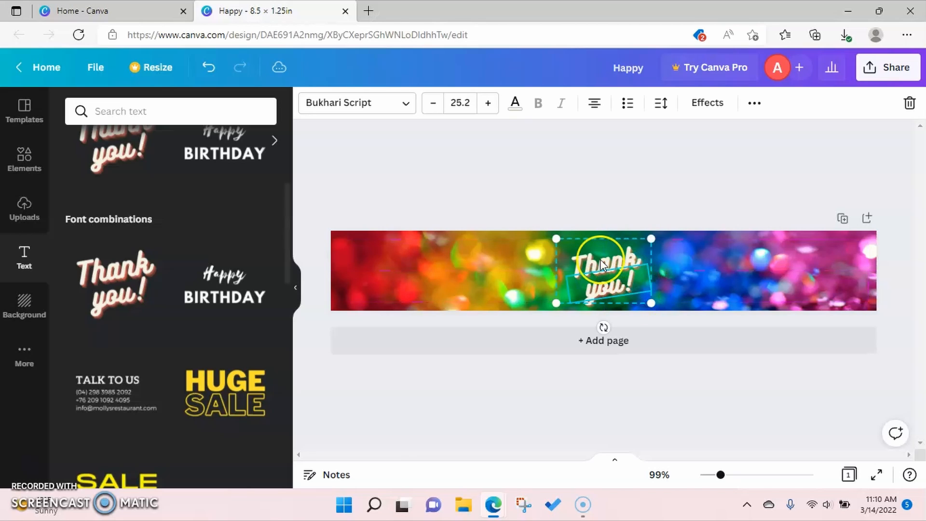
Replace "Thank" with "Happy" and "you" with "birthday" in the centered text group, keeping the exclamation mark
{"action": "left_click_drag", "start_coordinate": [632, 259], "coordinate": [560, 261]}
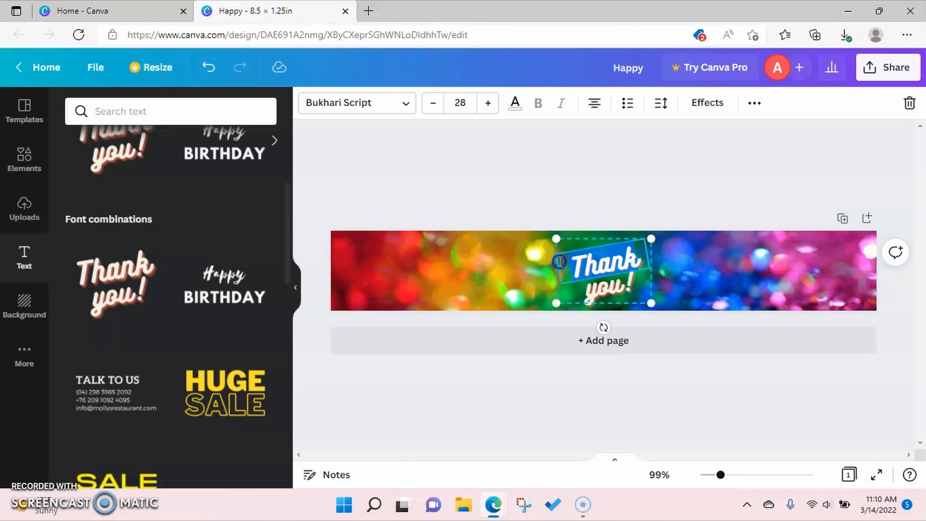
{"action": "type", "text": "Happy"}
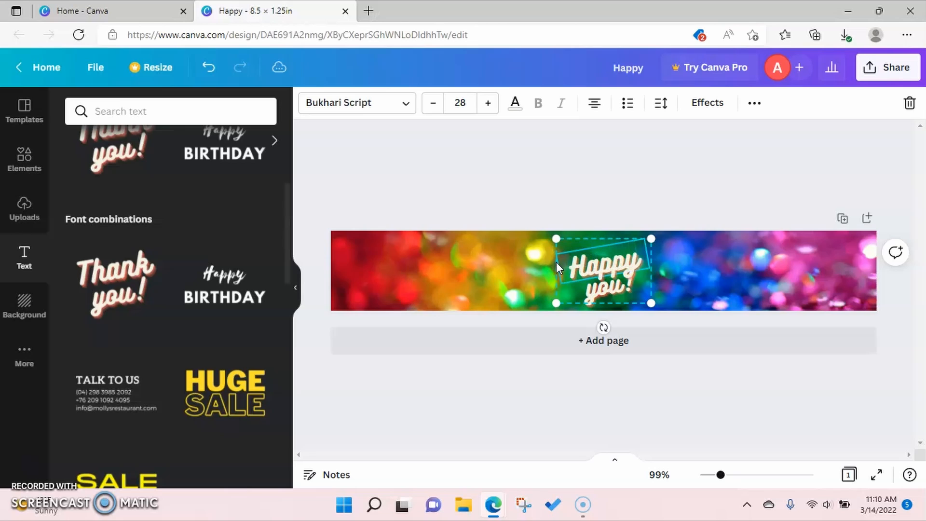
{"action": "left_click", "coordinate": [613, 288]}
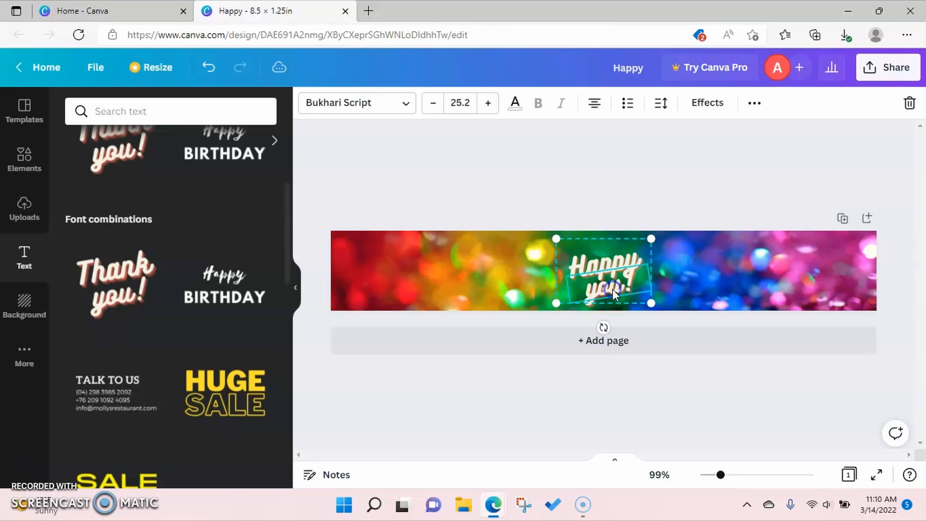
{"action": "double_click", "coordinate": [613, 288]}
{"action": "type", "text": "bir"}
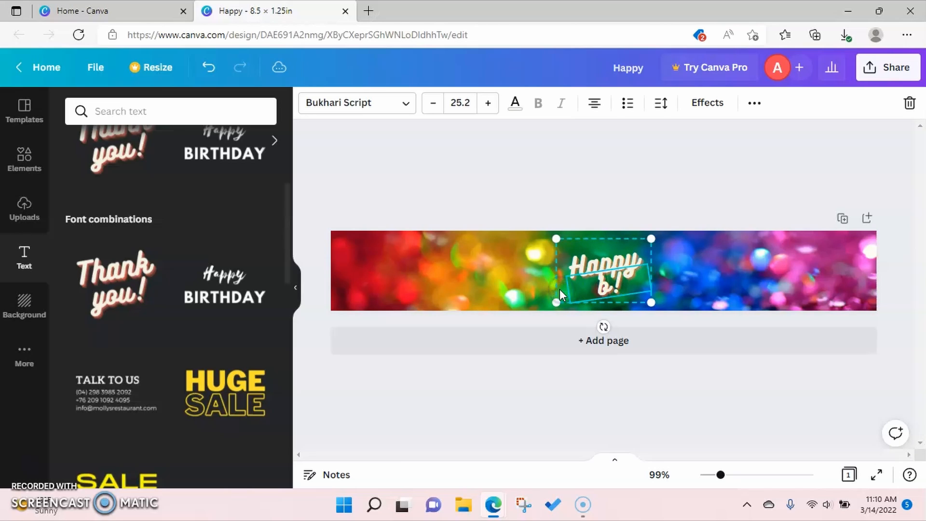
{"action": "type", "text": "thday"}
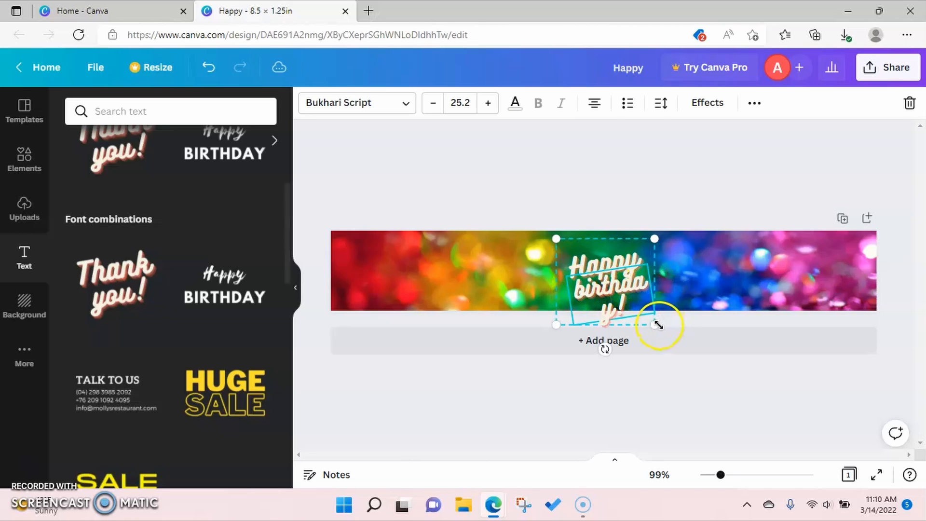
Scale the "Happy birthday!" group down until its lower line has font size 22.3, and ungroup the two lines
{"action": "mouse_move", "coordinate": [658, 325]}
{"action": "left_mouse_down"}
{"action": "mouse_move", "coordinate": [670, 323]}
{"action": "mouse_move", "coordinate": [643, 314]}
{"action": "left_mouse_up"}
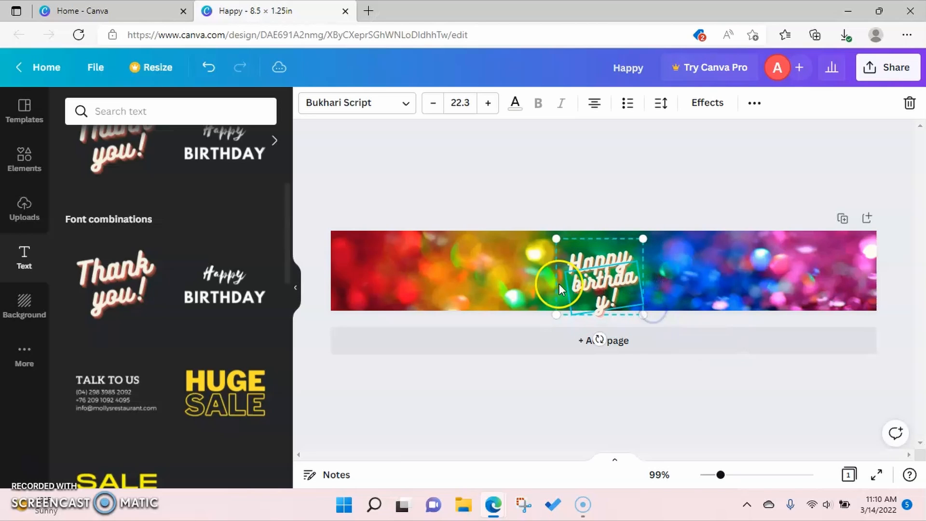
{"action": "left_click", "coordinate": [519, 270]}
{"action": "left_click", "coordinate": [587, 285]}
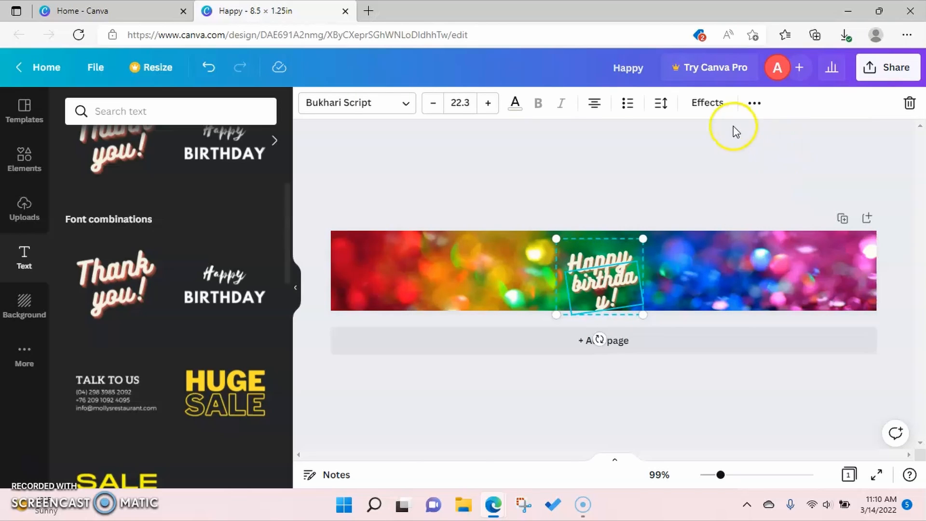
{"action": "left_click", "coordinate": [756, 105]}
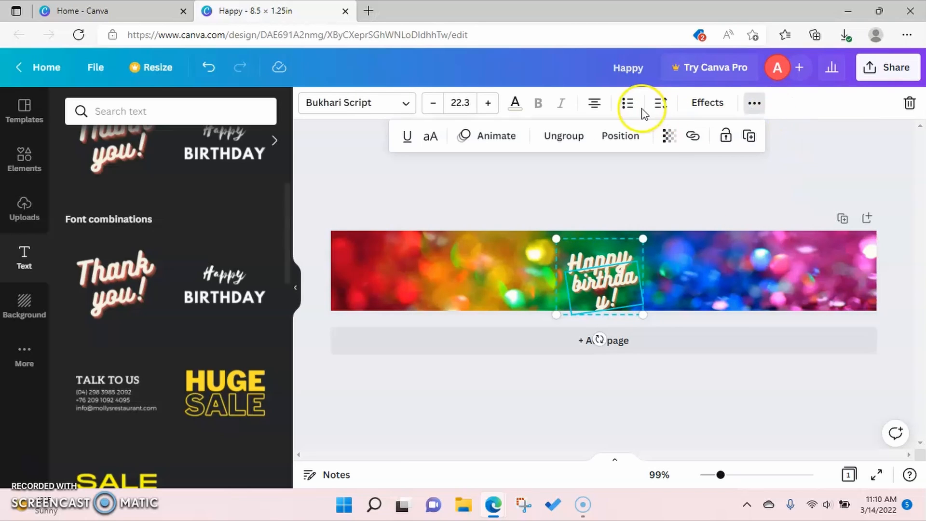
{"action": "left_click", "coordinate": [572, 140]}
{"action": "left_click", "coordinate": [600, 279]}
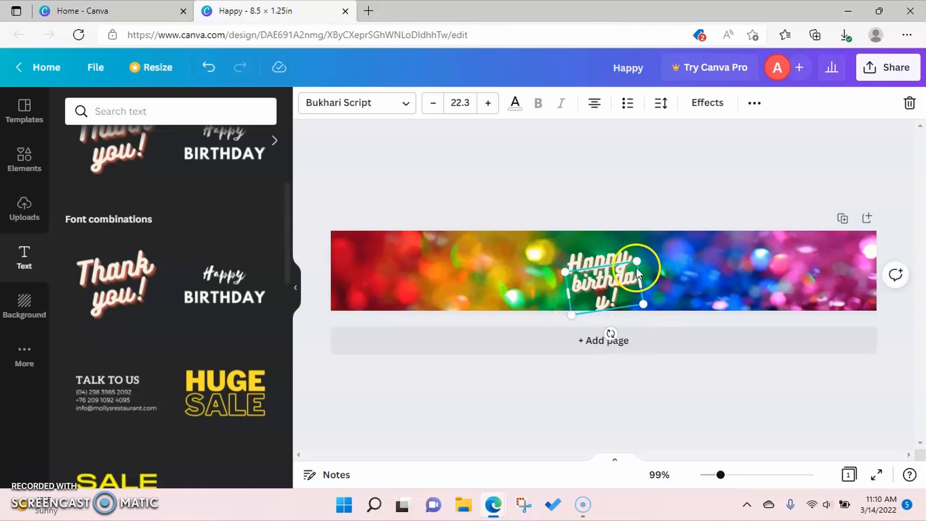
{"action": "left_click", "coordinate": [756, 108]}
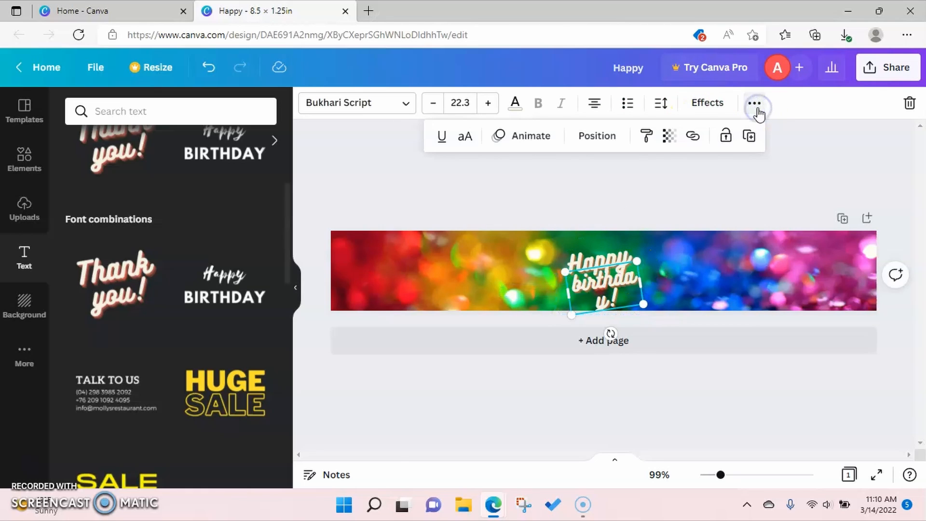
{"action": "left_click", "coordinate": [626, 209]}
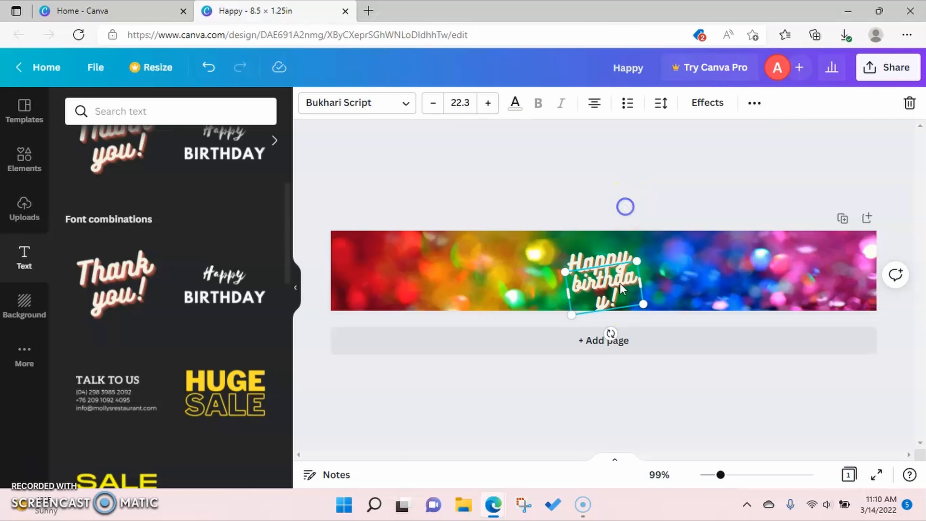
Widen the lower text box so "birthday!" fits on one line, and capitalize its first letter to read "Birthday!"
{"action": "mouse_move", "coordinate": [640, 282]}
{"action": "left_mouse_down"}
{"action": "mouse_move", "coordinate": [654, 278]}
{"action": "mouse_move", "coordinate": [640, 259]}
{"action": "mouse_move", "coordinate": [633, 266]}
{"action": "left_mouse_up"}
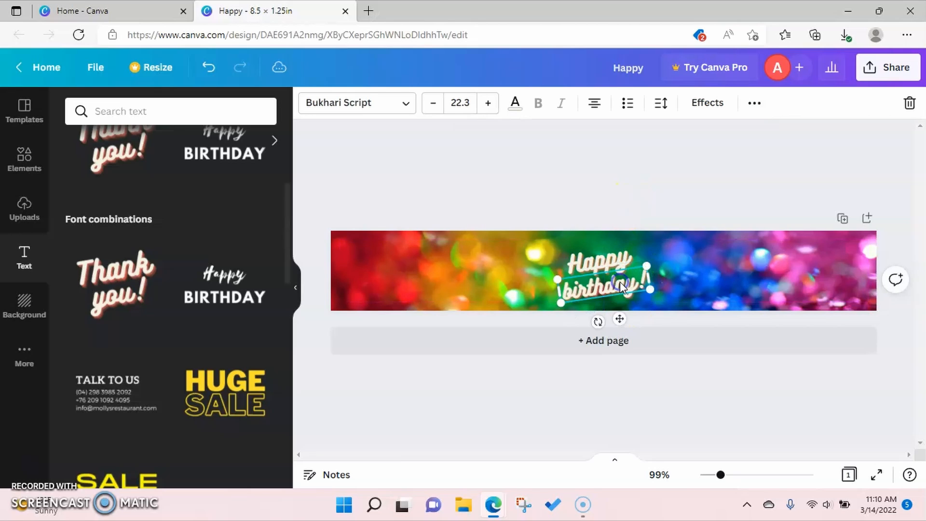
{"action": "double_click", "coordinate": [586, 288]}
{"action": "key", "text": "BackSpace"}
{"action": "type", "text": "B"}
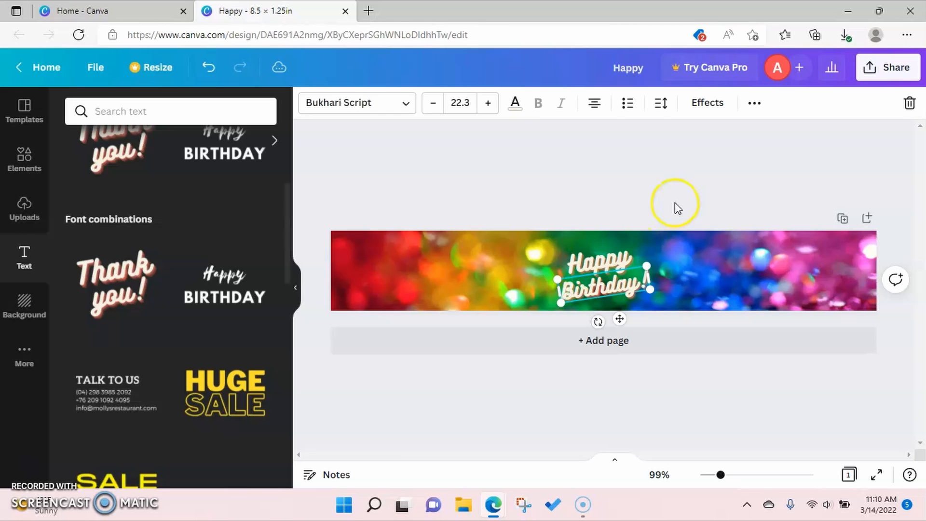
Group the "Happy" and "Birthday!" text lines together
{"action": "left_click", "coordinate": [613, 260]}
{"action": "left_click", "coordinate": [626, 279]}
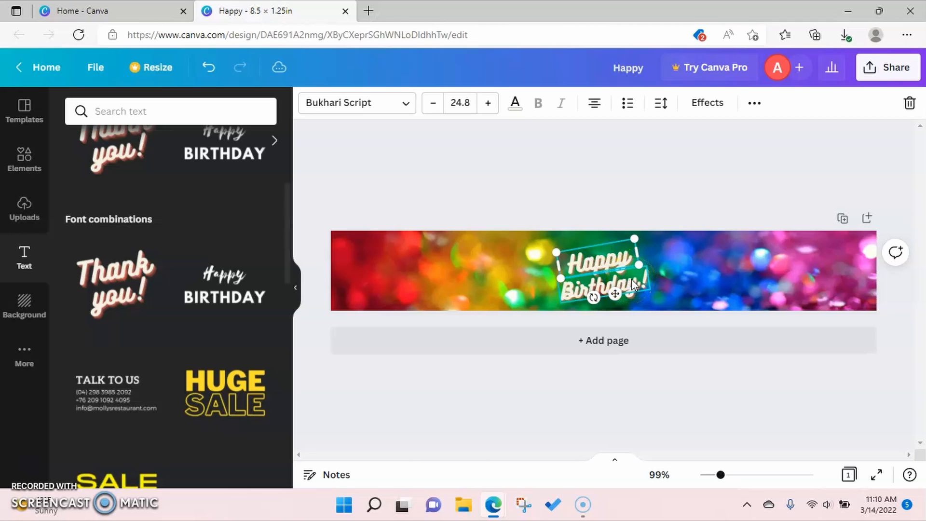
{"action": "left_click", "coordinate": [633, 283]}
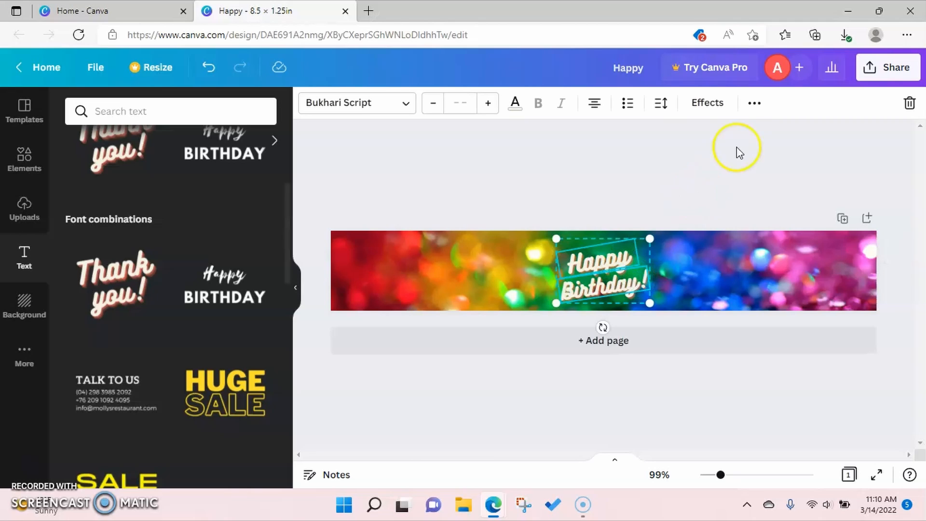
{"action": "left_click", "coordinate": [754, 103]}
{"action": "left_click", "coordinate": [569, 135]}
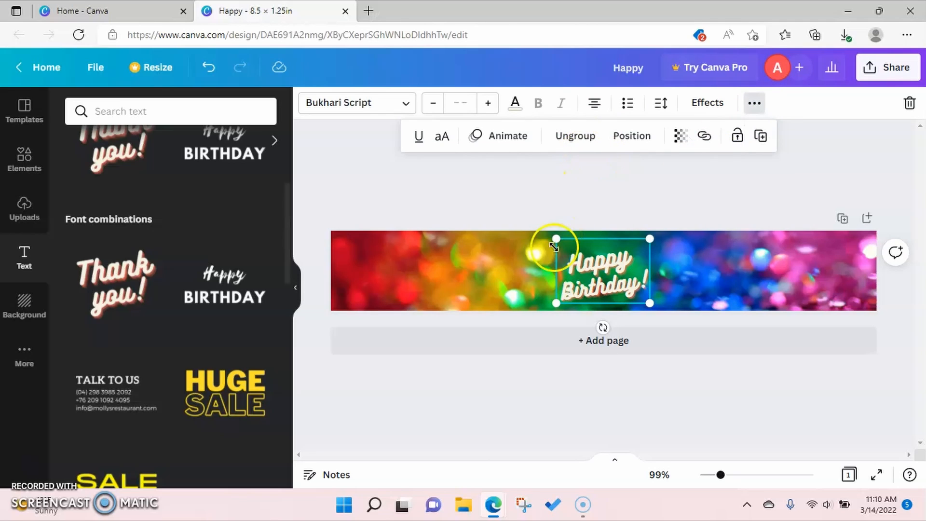
Enlarge the "Happy Birthday!" group until its lower line has font size 29.4, and center the group horizontally on the label
{"action": "left_click_drag", "start_coordinate": [557, 239], "coordinate": [539, 226]}
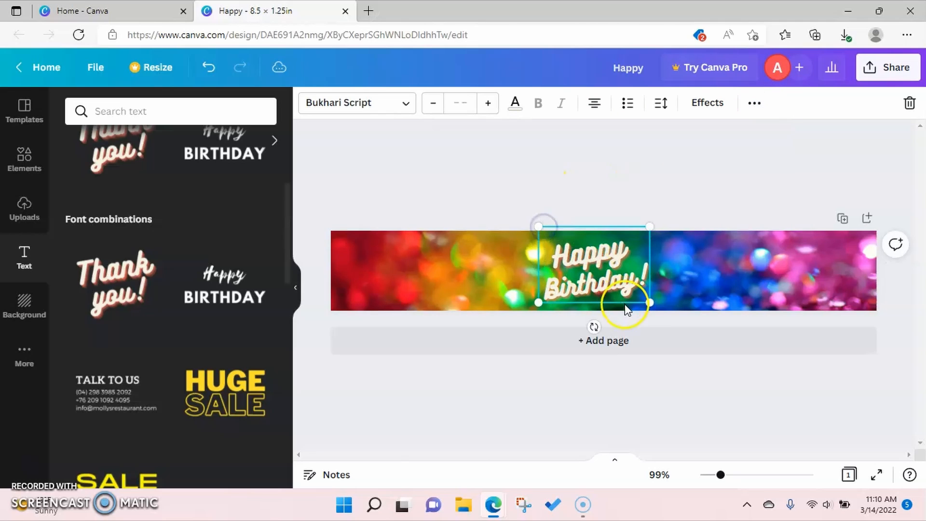
{"action": "left_click_drag", "start_coordinate": [647, 305], "coordinate": [662, 310]}
{"action": "left_click", "coordinate": [597, 294]}
{"action": "left_click_drag", "start_coordinate": [597, 294], "coordinate": [600, 284]}
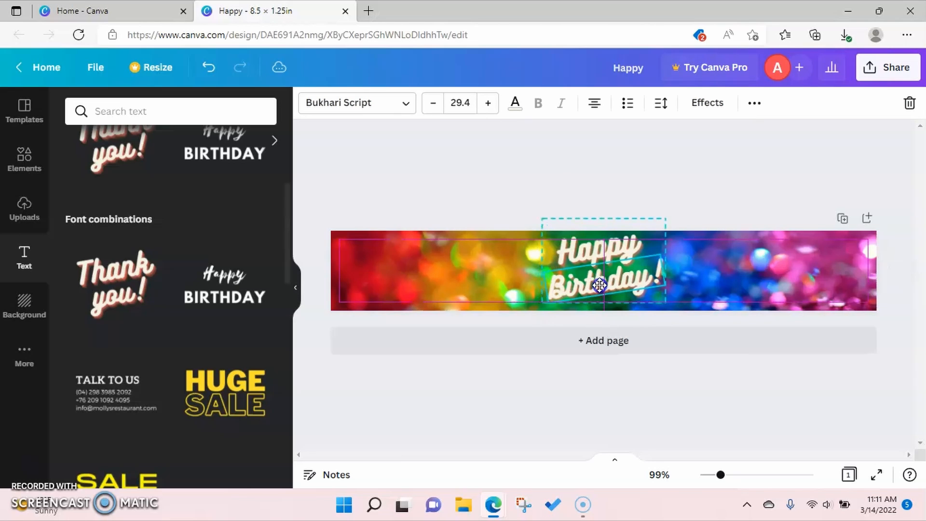
{"action": "left_click_drag", "start_coordinate": [599, 285], "coordinate": [600, 284]}
{"action": "left_click", "coordinate": [603, 172]}
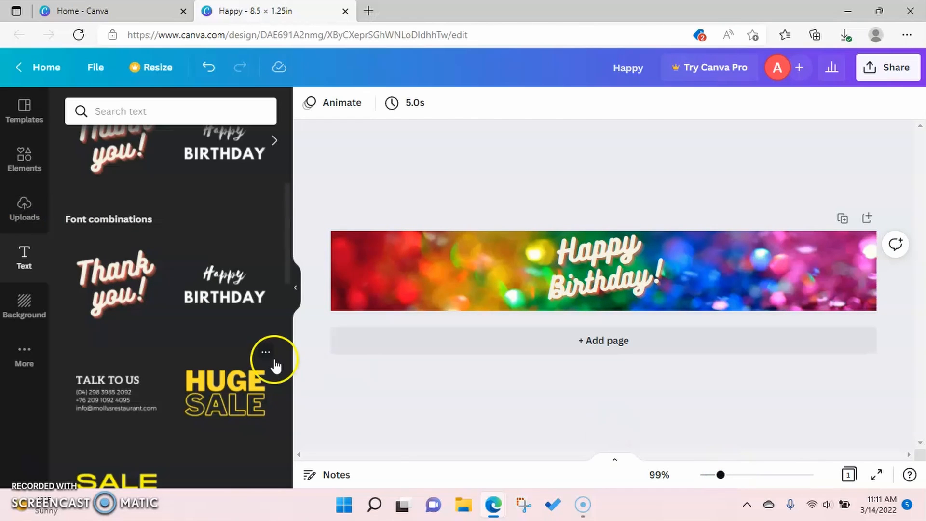
Search the elements for "square" and add the square shape with a separate border color to the label
{"action": "left_click", "coordinate": [31, 174]}
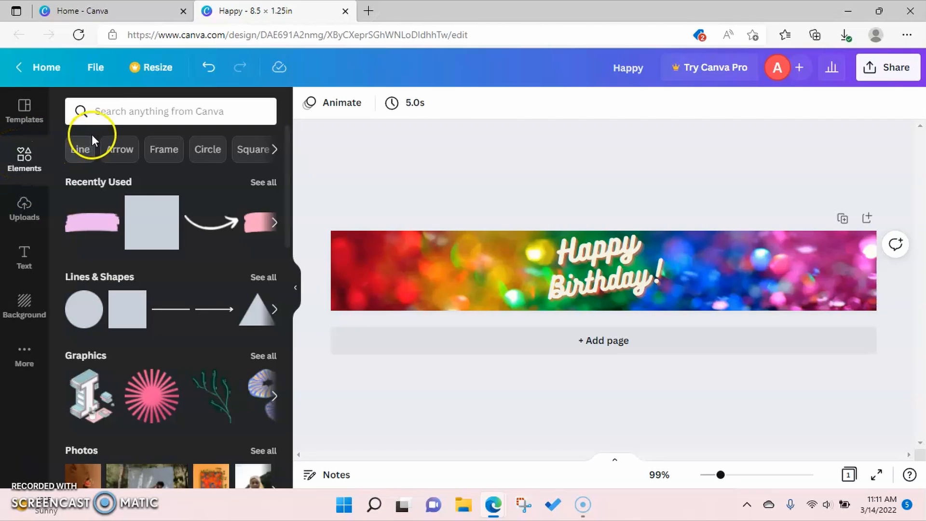
{"action": "left_click", "coordinate": [107, 117]}
{"action": "type", "text": "squ"}
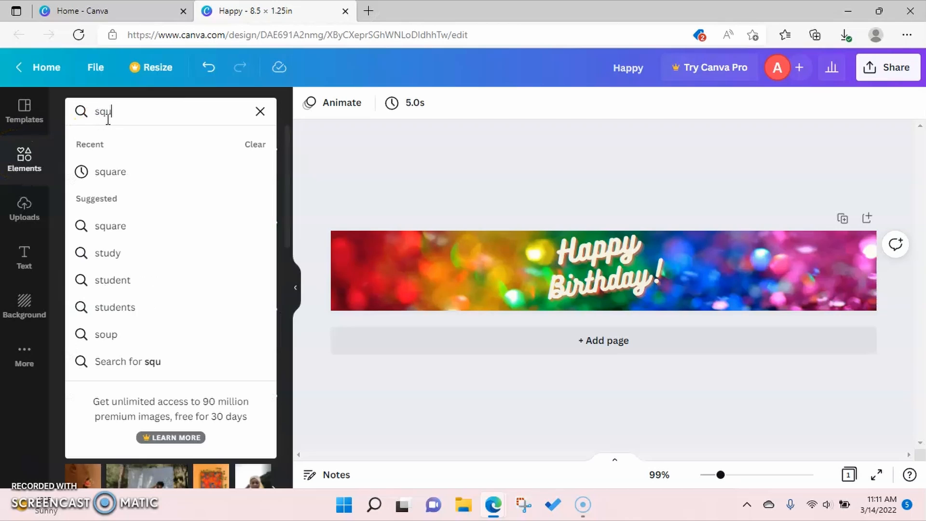
{"action": "type", "text": "are"}
{"action": "key", "text": "Return"}
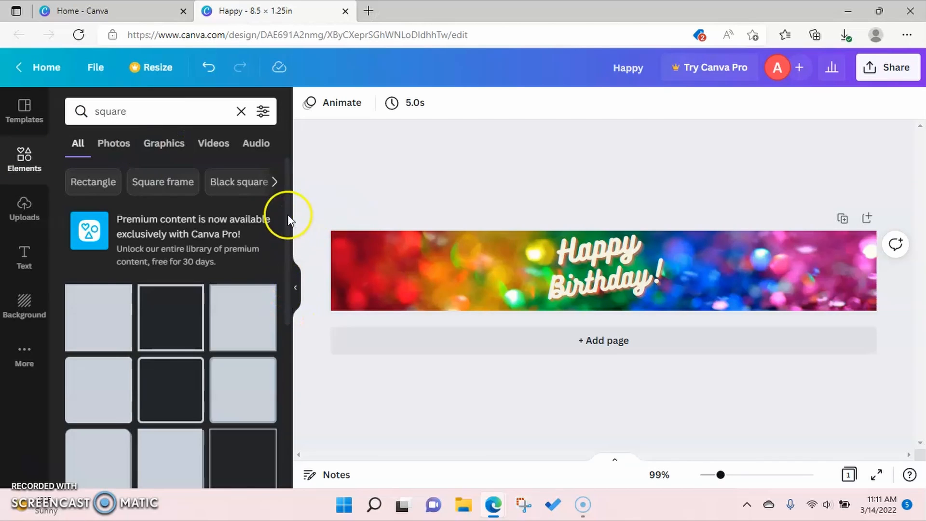
{"action": "left_click", "coordinate": [227, 311]}
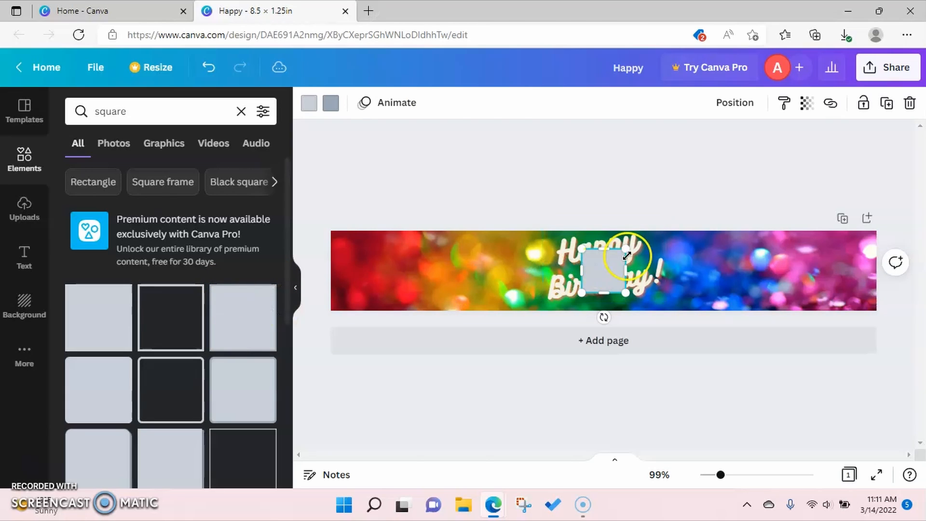
Place the square over the label's red end and stretch it into an upright rectangle nearly as tall as the label
{"action": "left_click_drag", "start_coordinate": [610, 268], "coordinate": [391, 264]}
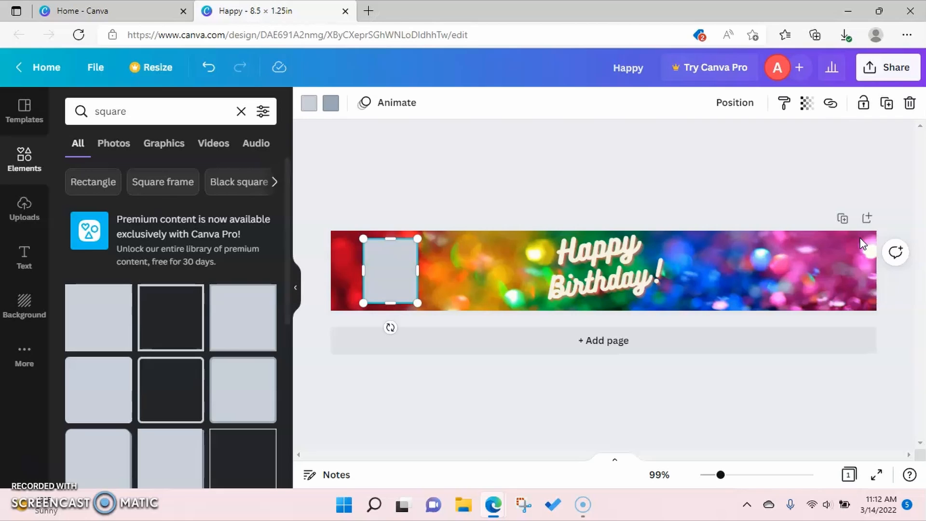
{"action": "left_click_drag", "start_coordinate": [418, 238], "coordinate": [420, 238]}
{"action": "left_click", "coordinate": [404, 263]}
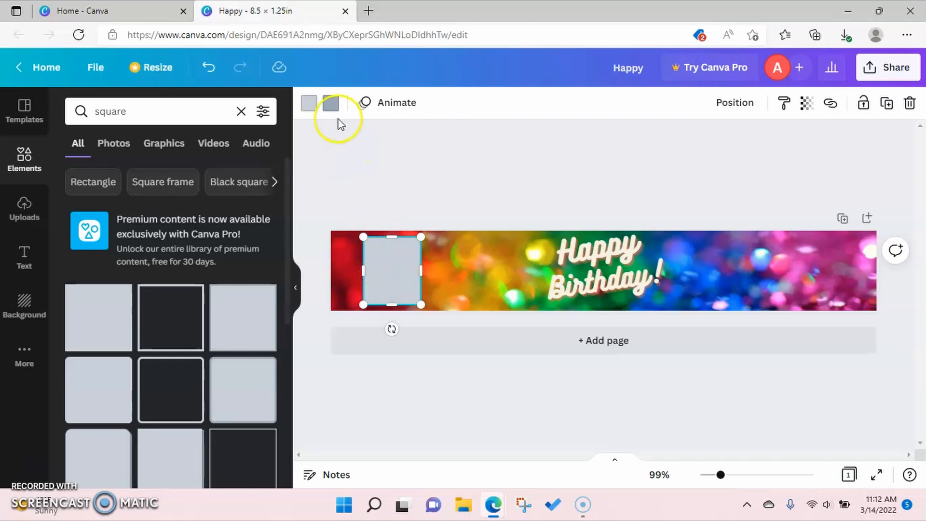
Give the rectangle a white fill and a black border
{"action": "left_click", "coordinate": [312, 107]}
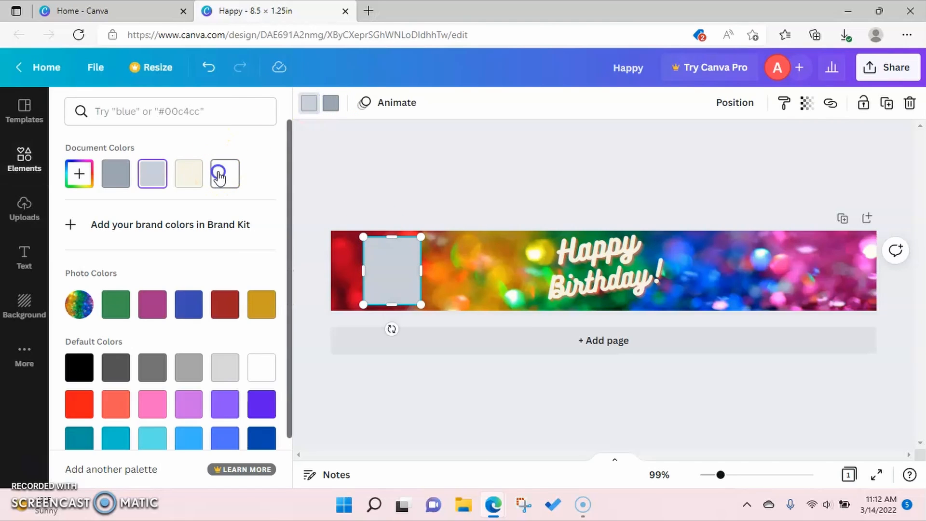
{"action": "left_click", "coordinate": [219, 175]}
{"action": "left_click", "coordinate": [330, 103]}
{"action": "left_click", "coordinate": [77, 368]}
{"action": "left_click", "coordinate": [452, 224]}
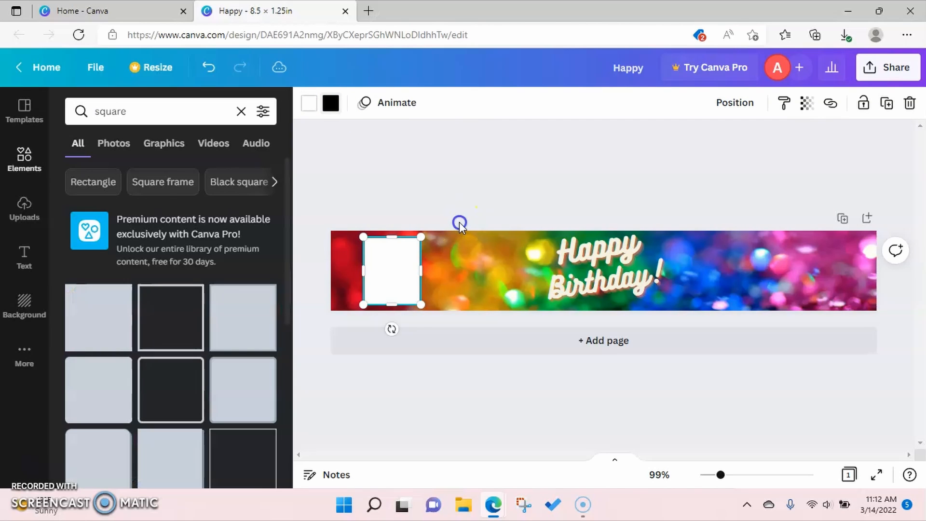
{"action": "left_click", "coordinate": [482, 182]}
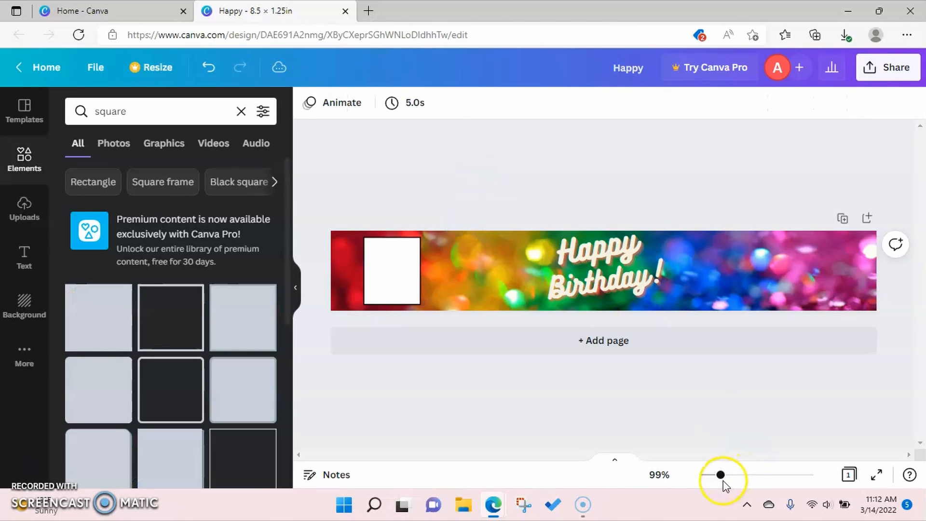
Search the elements for "line" and add the plain solid line without end markers to the label
{"action": "left_click_drag", "start_coordinate": [722, 482], "coordinate": [756, 478]}
{"action": "left_click_drag", "start_coordinate": [677, 458], "coordinate": [477, 462]}
{"action": "left_click_drag", "start_coordinate": [756, 476], "coordinate": [773, 475]}
{"action": "left_click_drag", "start_coordinate": [455, 458], "coordinate": [411, 454]}
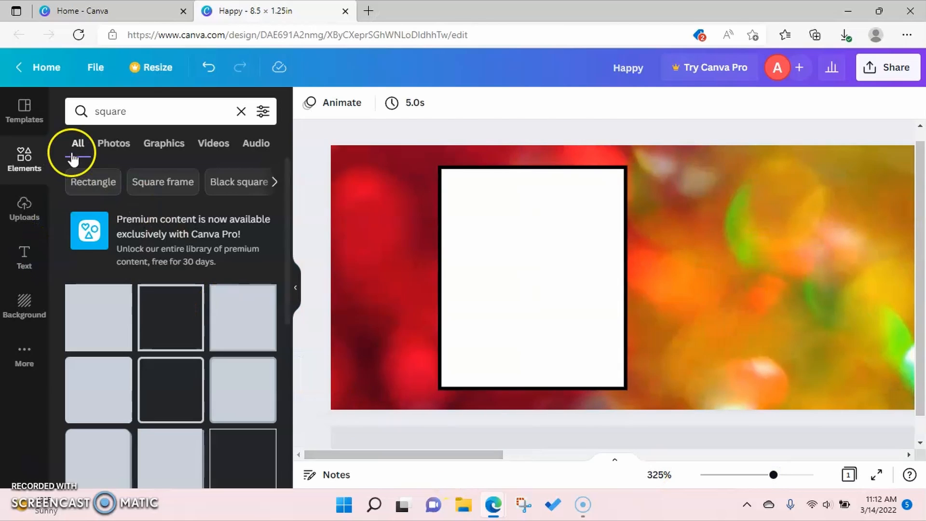
{"action": "left_click", "coordinate": [240, 112]}
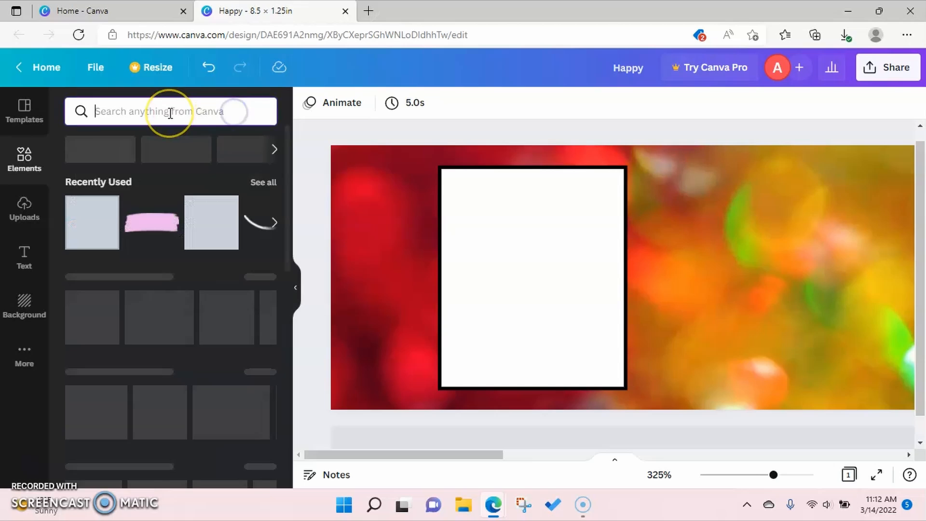
{"action": "left_click", "coordinate": [170, 112]}
{"action": "type", "text": "line"}
{"action": "key", "text": "Return"}
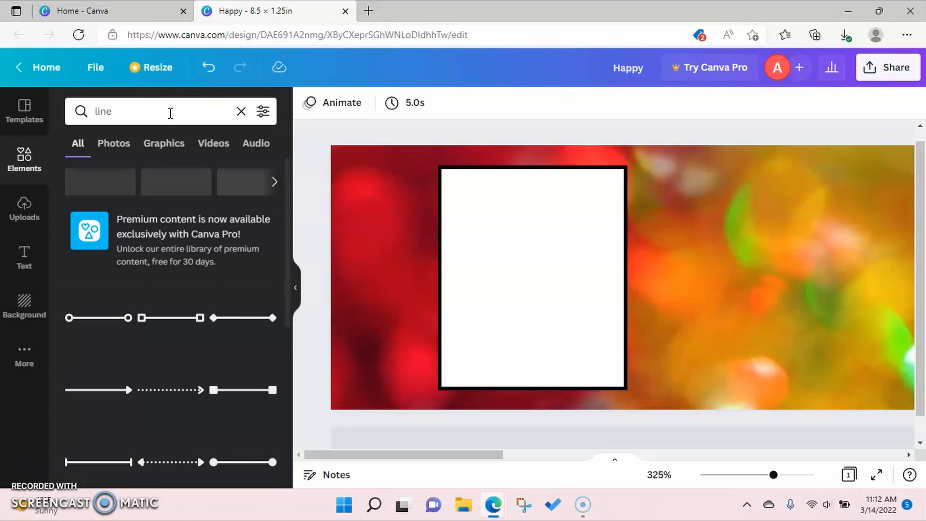
{"action": "left_click_drag", "start_coordinate": [289, 186], "coordinate": [287, 306]}
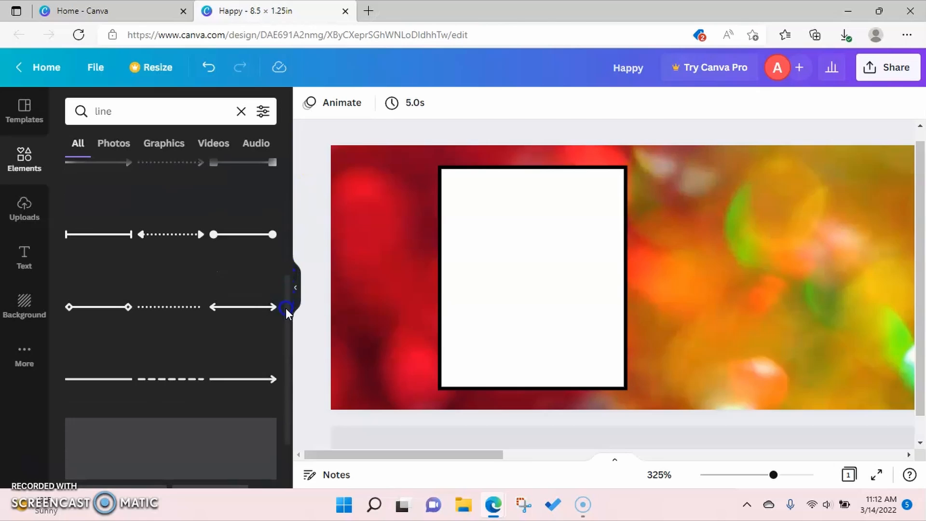
{"action": "left_click", "coordinate": [118, 381]}
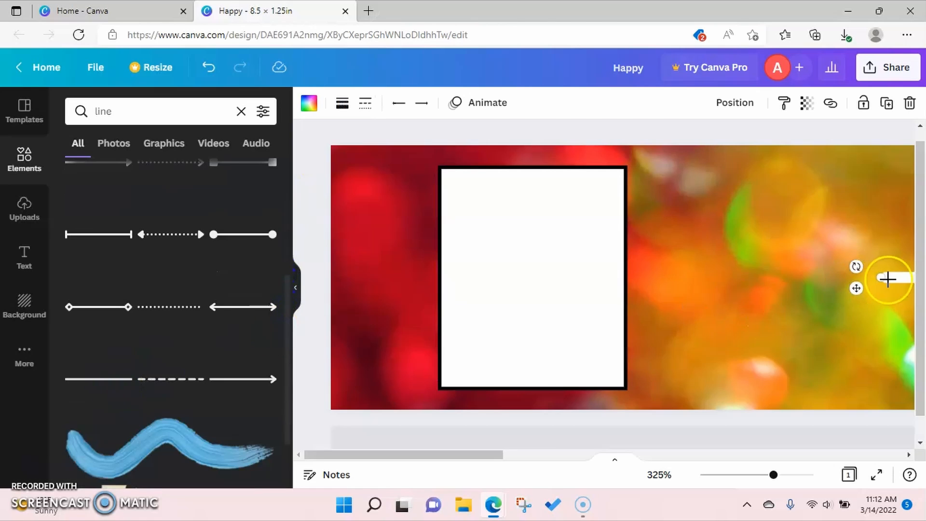
Move the line across the upper part of the white rectangle and shorten it to extend slightly past both sides
{"action": "left_click_drag", "start_coordinate": [906, 282], "coordinate": [498, 240]}
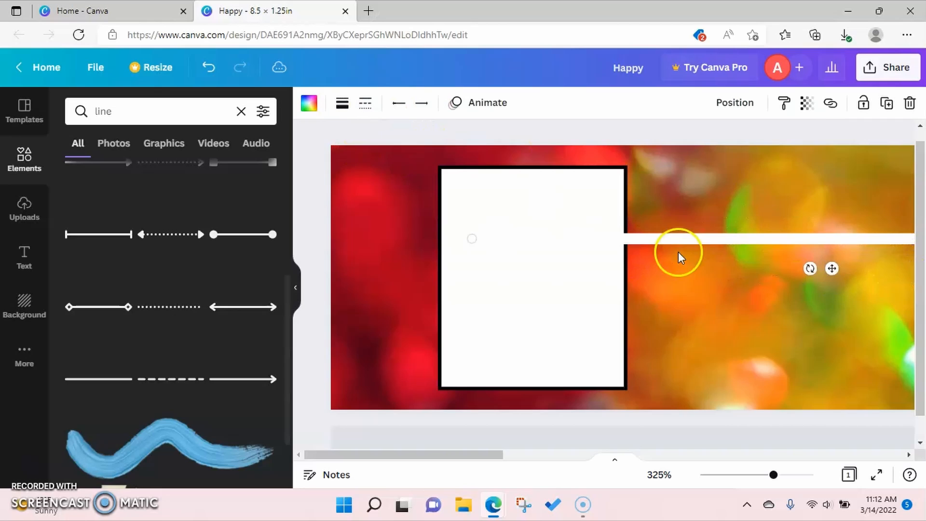
{"action": "left_click_drag", "start_coordinate": [717, 241], "coordinate": [632, 242]}
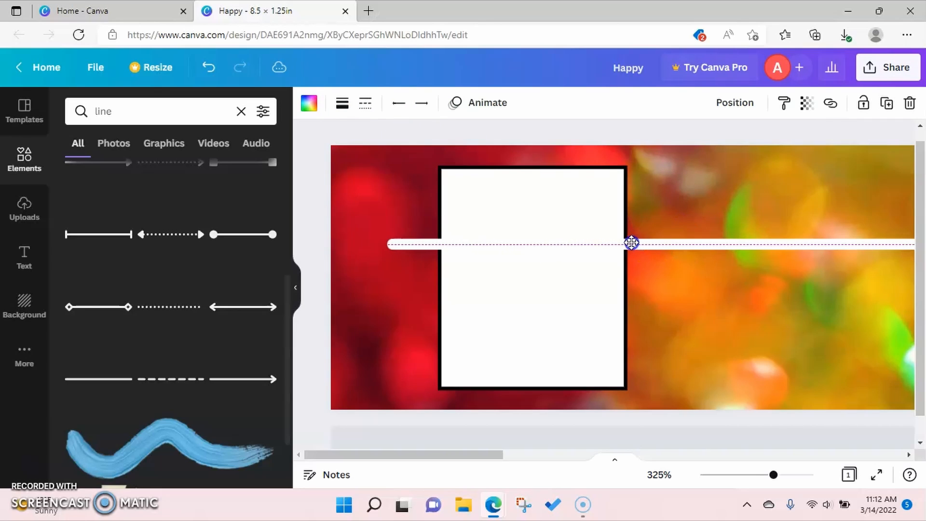
{"action": "left_click_drag", "start_coordinate": [385, 243], "coordinate": [663, 244]}
{"action": "left_click_drag", "start_coordinate": [796, 246], "coordinate": [512, 212]}
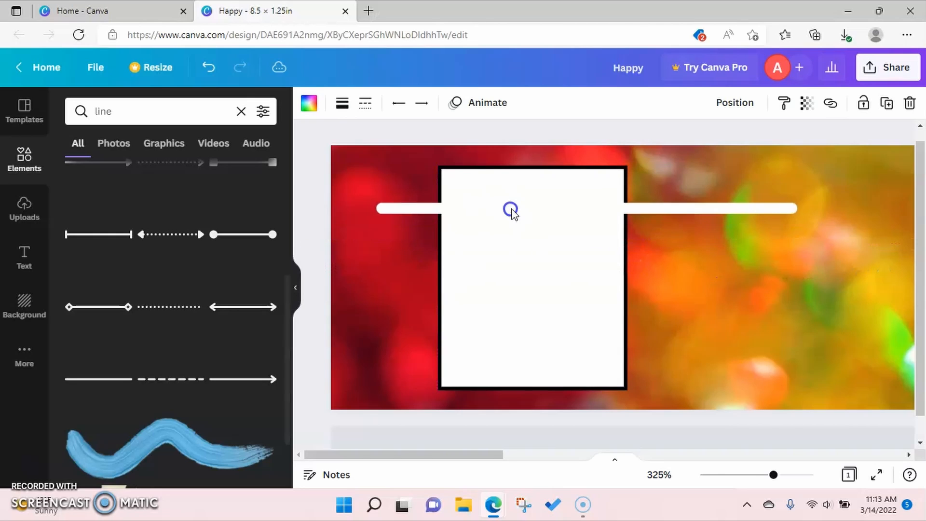
{"action": "left_click_drag", "start_coordinate": [799, 207], "coordinate": [652, 209]}
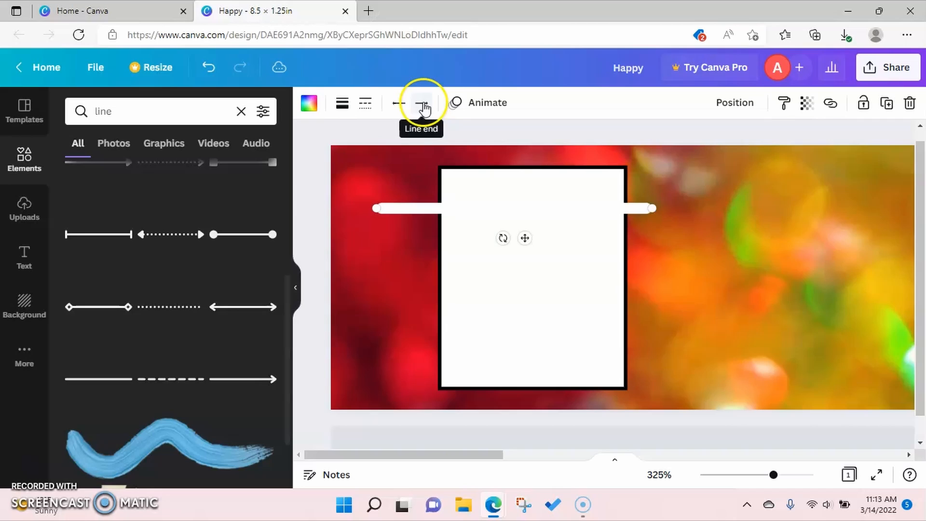
Set the line's weight to 2 and its color to black
{"action": "left_click", "coordinate": [354, 104]}
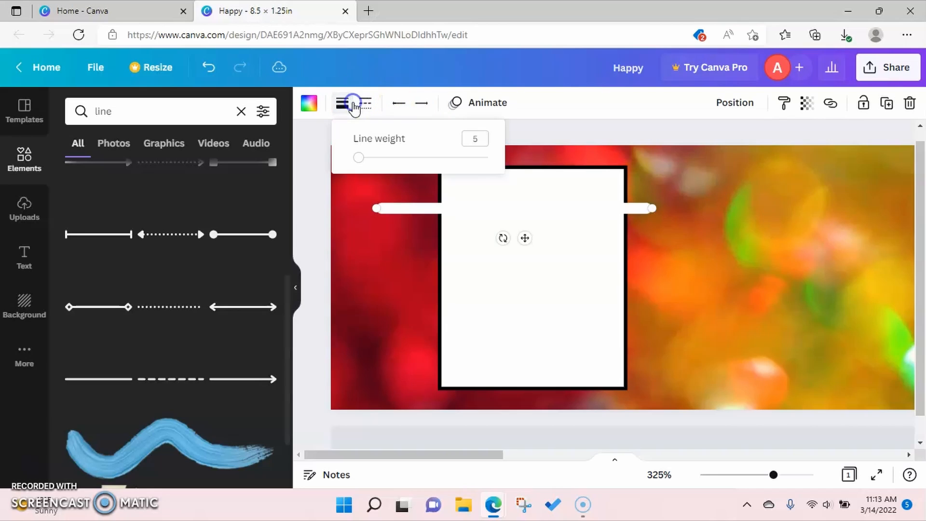
{"action": "left_click_drag", "start_coordinate": [357, 157], "coordinate": [282, 178]}
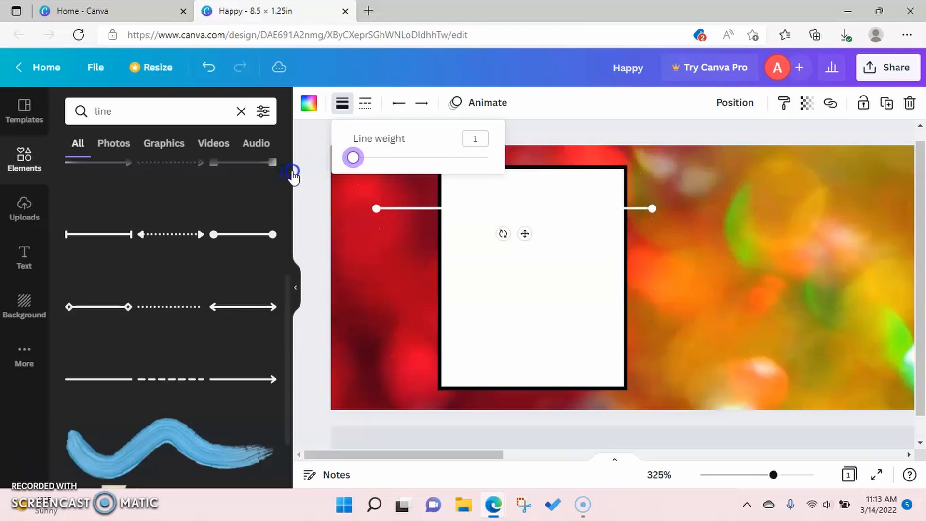
{"action": "left_click_drag", "start_coordinate": [350, 162], "coordinate": [355, 163]}
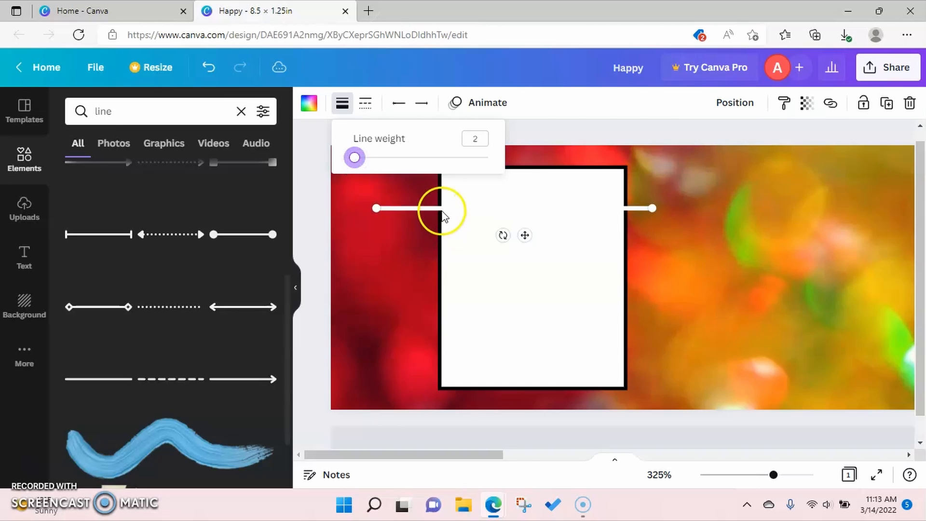
{"action": "left_click", "coordinate": [306, 106]}
{"action": "left_click", "coordinate": [123, 175]}
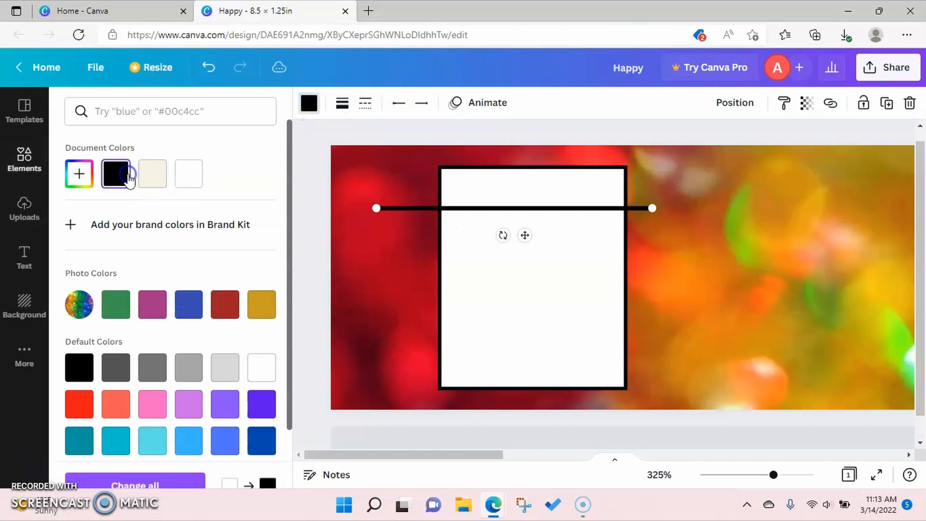
Align the black line's start with the rectangle's left border and shorten it to end at the right border
{"action": "left_click_drag", "start_coordinate": [488, 209], "coordinate": [547, 204]}
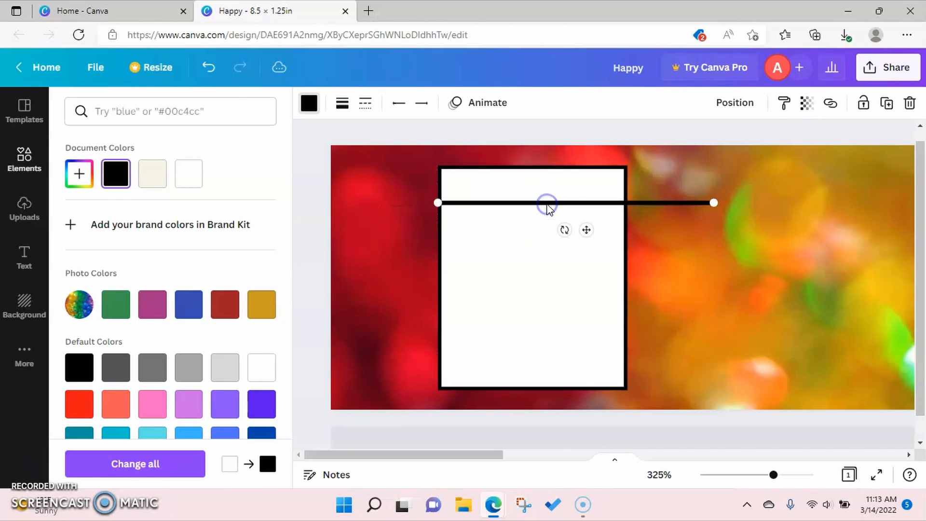
{"action": "left_click_drag", "start_coordinate": [712, 202], "coordinate": [624, 198]}
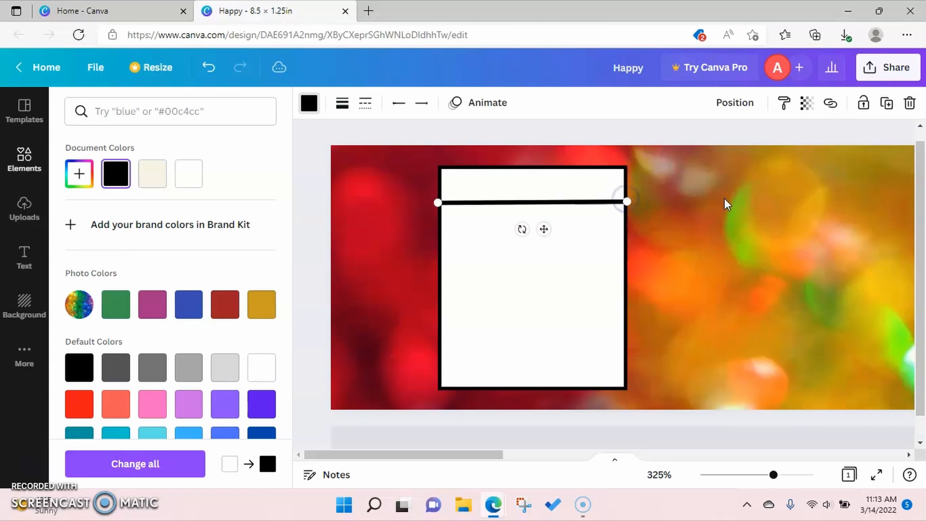
{"action": "left_click", "coordinate": [677, 305]}
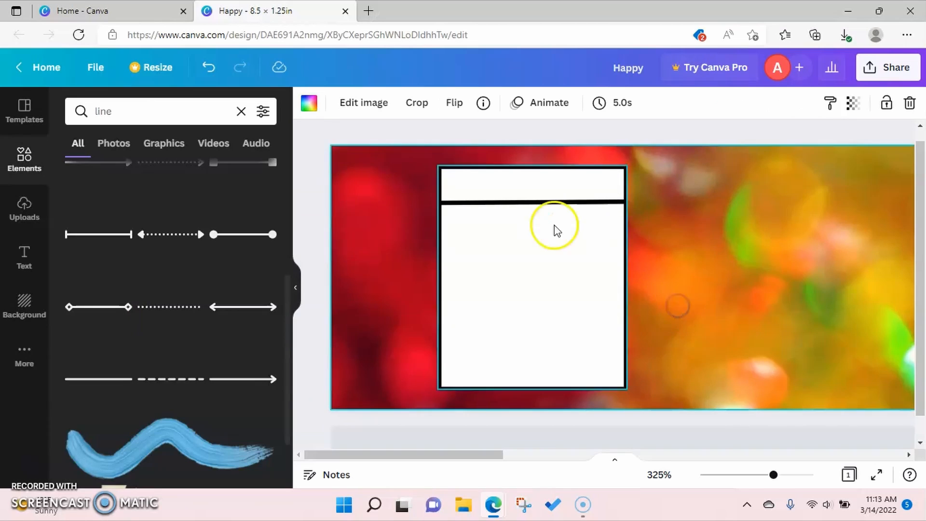
Duplicate the black divider line inside the white rectangle
{"action": "left_click", "coordinate": [540, 206]}
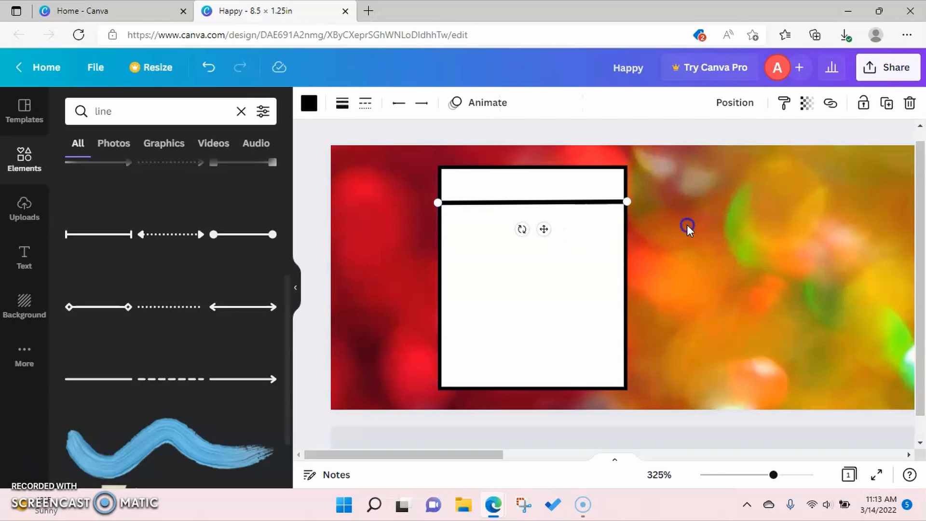
{"action": "left_click", "coordinate": [687, 224]}
{"action": "left_click", "coordinate": [543, 204]}
{"action": "left_click", "coordinate": [886, 103]}
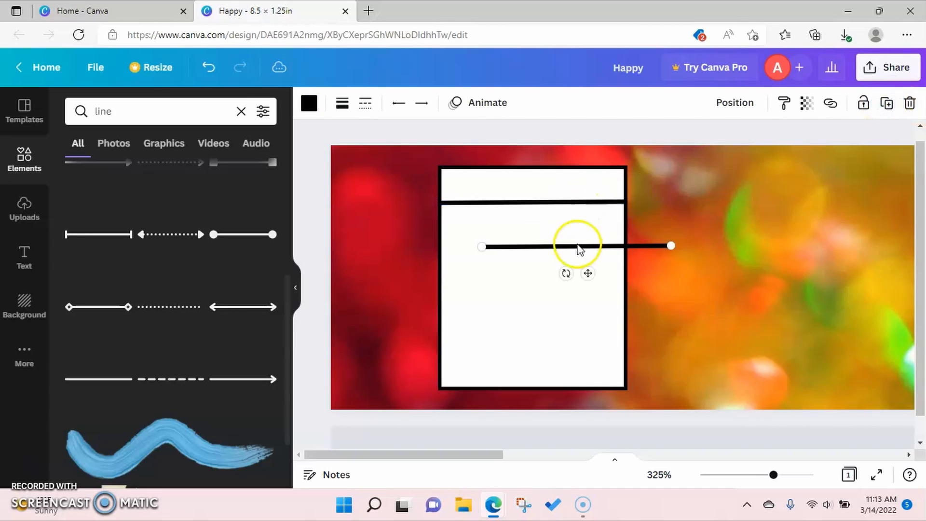
Place the copied line level just below the first divider and duplicate it six times to form evenly spaced rows
{"action": "left_click_drag", "start_coordinate": [580, 250], "coordinate": [537, 223]}
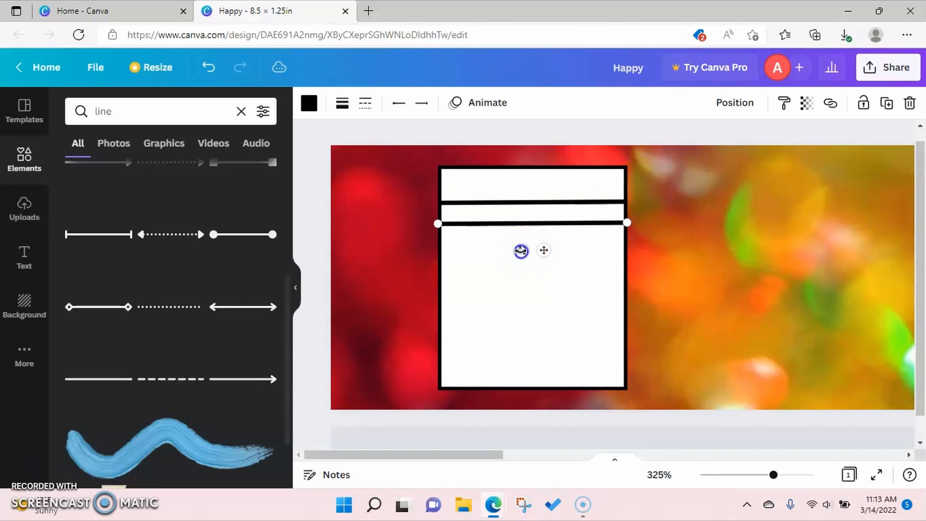
{"action": "left_click_drag", "start_coordinate": [519, 250], "coordinate": [520, 251]}
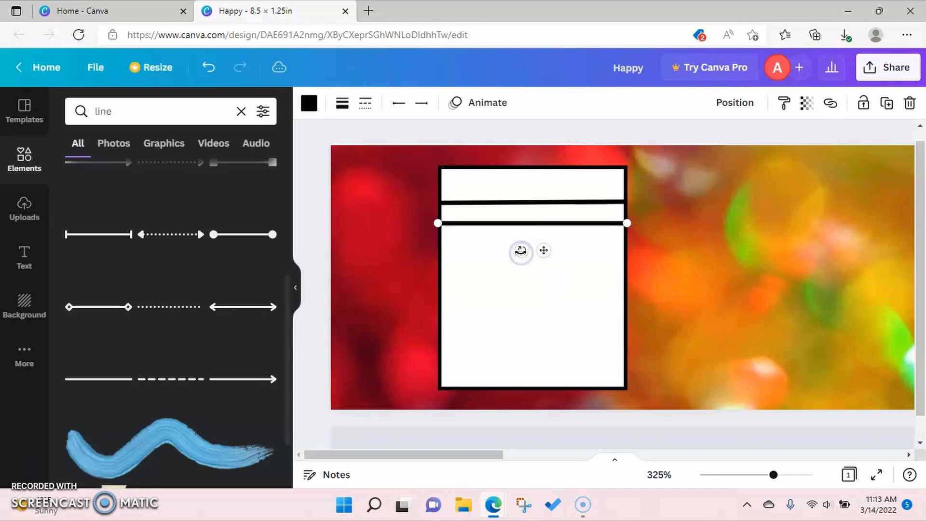
{"action": "left_click", "coordinate": [890, 102]}
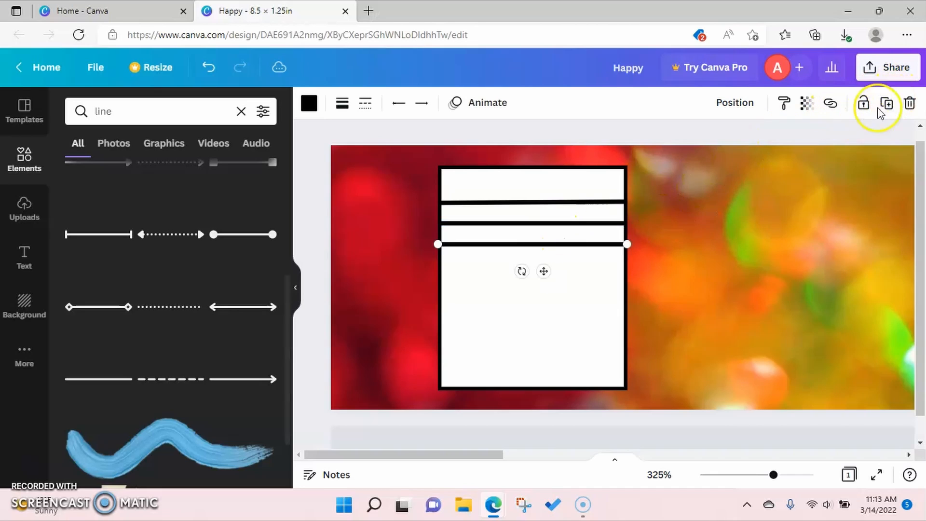
{"action": "left_click", "coordinate": [885, 105]}
{"action": "left_click", "coordinate": [885, 105]}
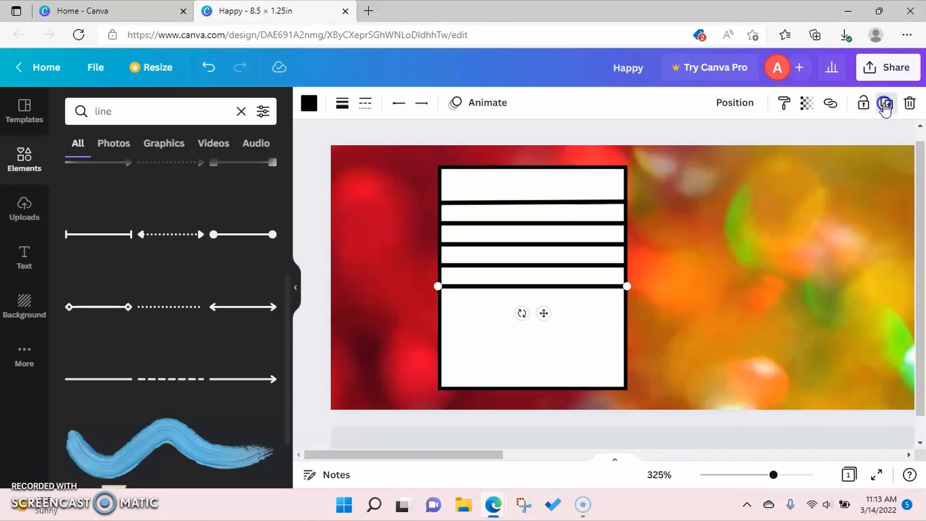
{"action": "left_click", "coordinate": [885, 105]}
{"action": "left_click", "coordinate": [885, 106]}
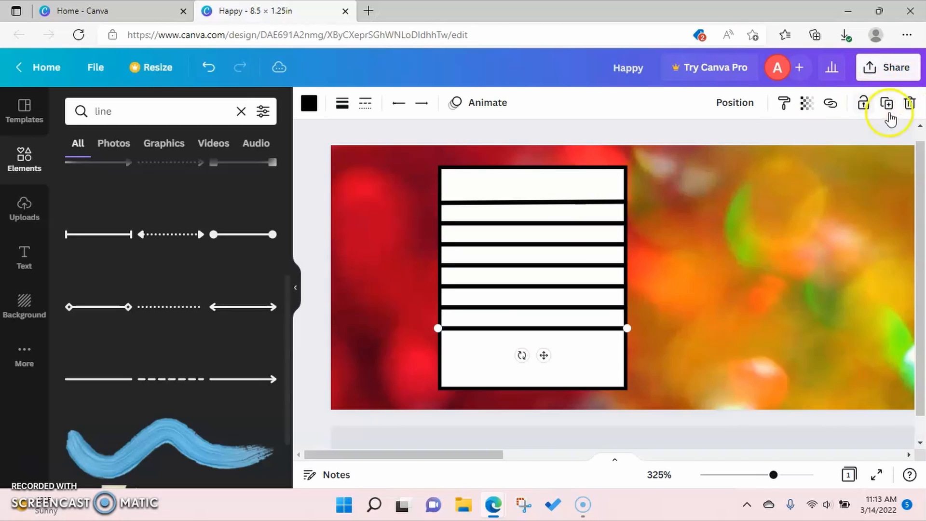
{"action": "left_click", "coordinate": [885, 106]}
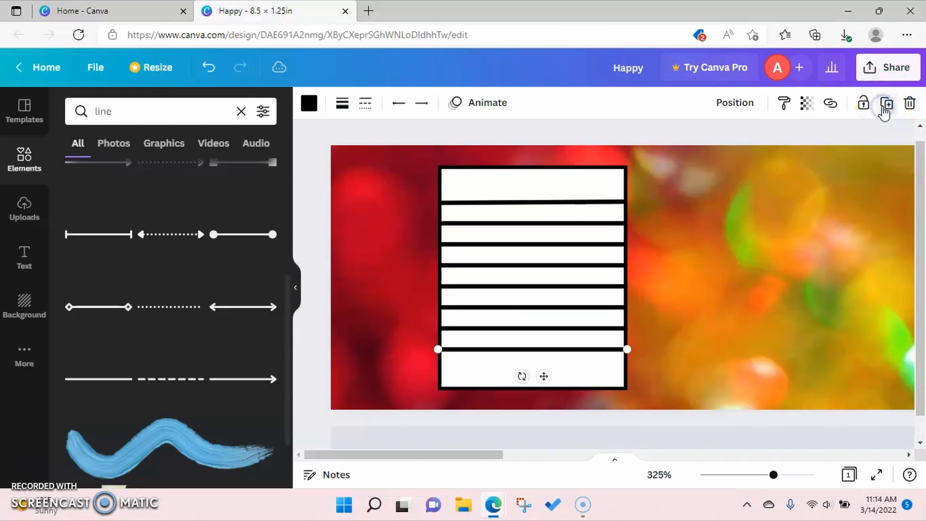
Add a "Birthday Facts" heading and place it in the top row of the white box
{"action": "left_click", "coordinate": [23, 257]}
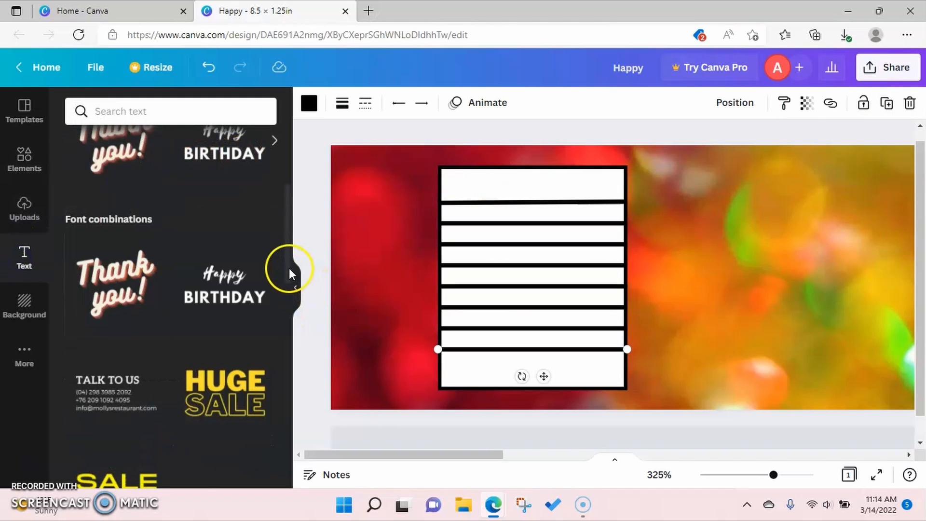
{"action": "scroll", "coordinate": [277, 158], "scroll_direction": "up", "scroll_amount": 5}
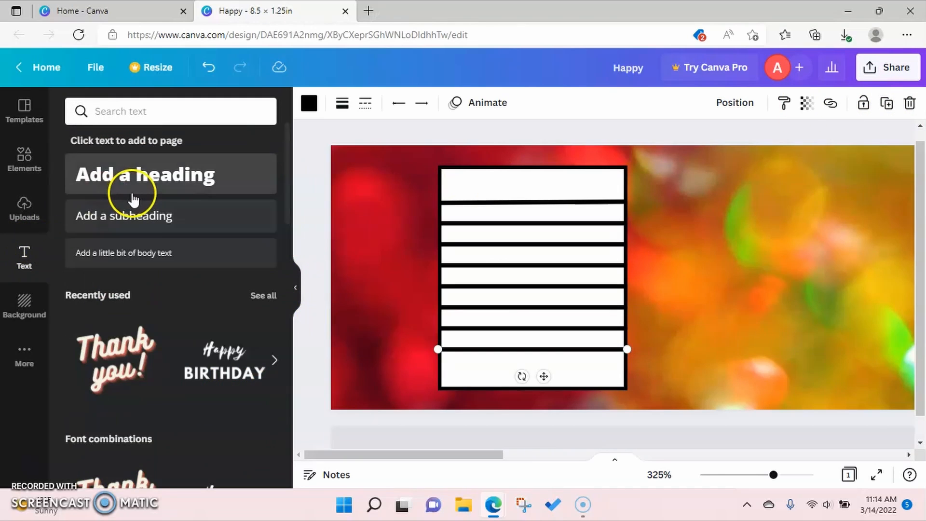
{"action": "left_click", "coordinate": [146, 186]}
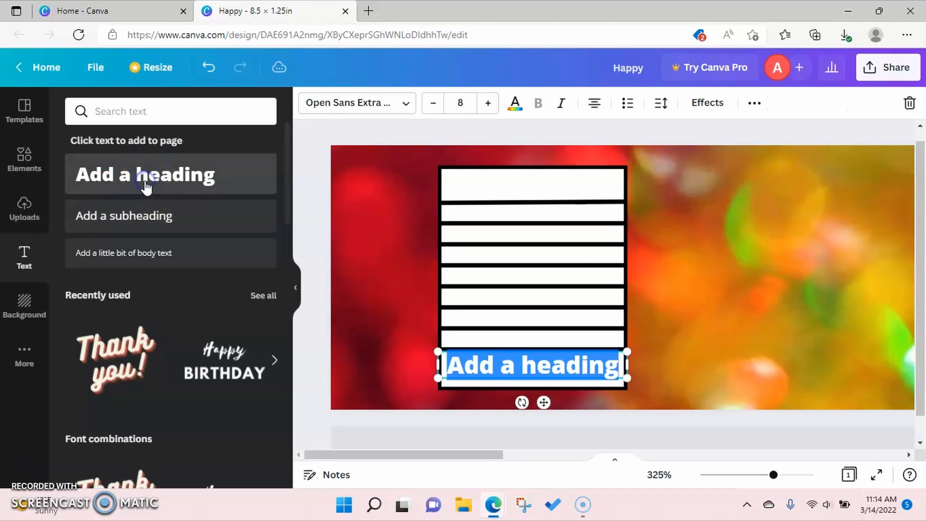
{"action": "type", "text": "Nutr"}
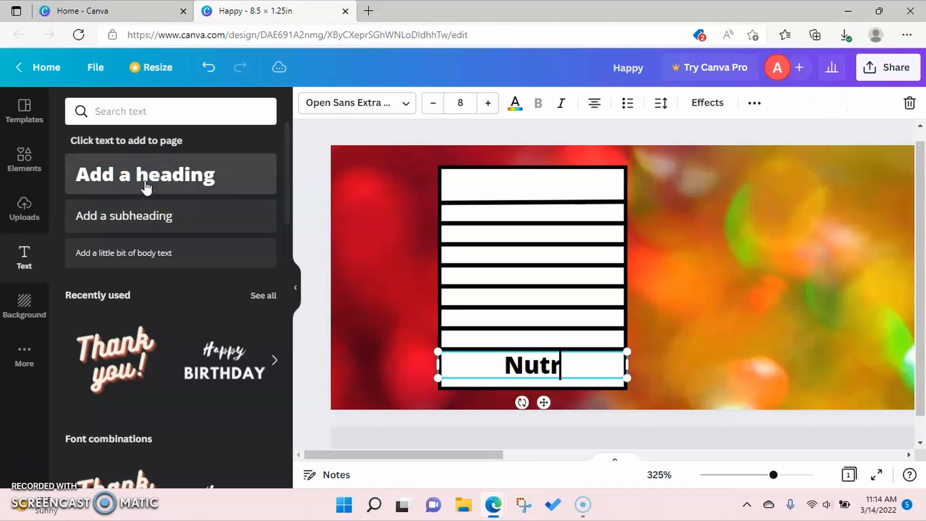
{"action": "key", "text": "BackSpace"}
{"action": "key", "text": "BackSpace"}
{"action": "key", "text": "BackSpace"}
{"action": "type", "text": "Birthday Facts"}
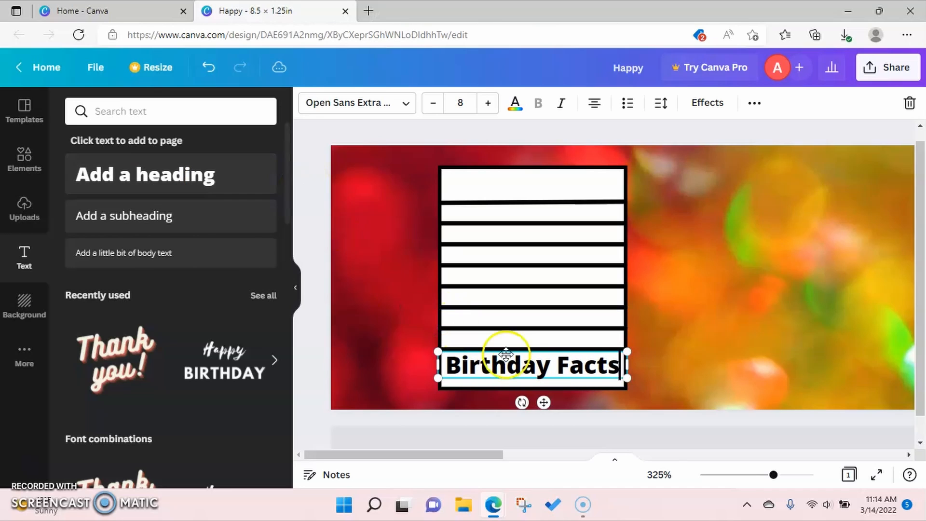
{"action": "left_click_drag", "start_coordinate": [490, 355], "coordinate": [496, 166]}
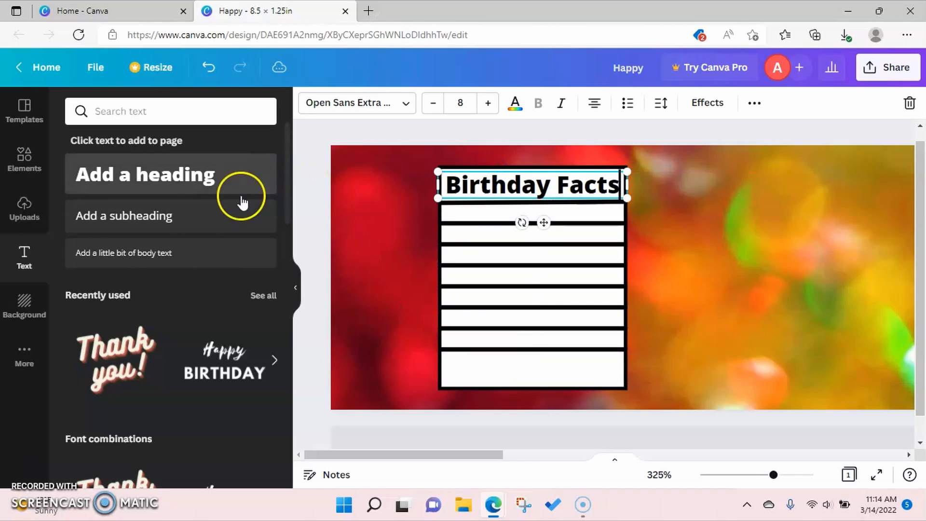
Add a "Music" subheading, scale it down to size 4.5 and place it at the start of the row below the heading
{"action": "left_click", "coordinate": [159, 215]}
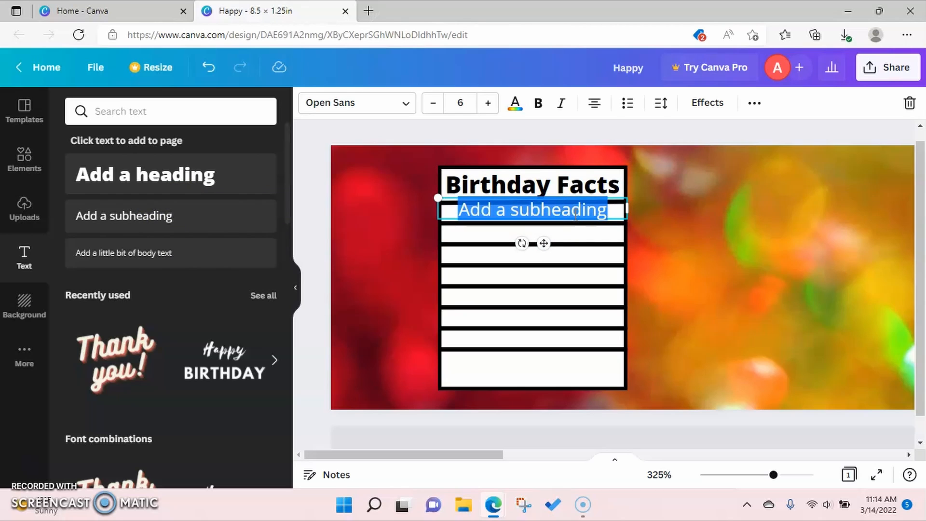
{"action": "type", "text": "P"}
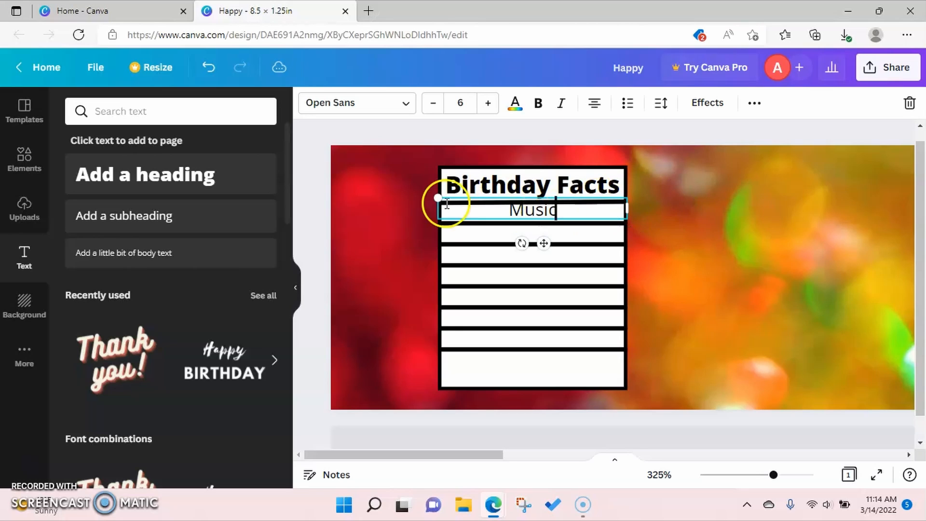
{"action": "left_click_drag", "start_coordinate": [438, 198], "coordinate": [485, 203]}
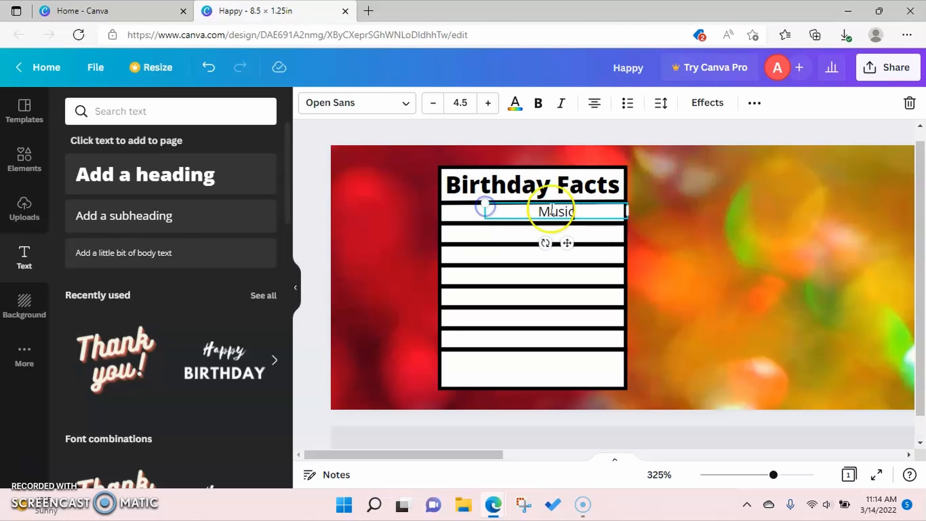
{"action": "left_click_drag", "start_coordinate": [588, 201], "coordinate": [500, 201]}
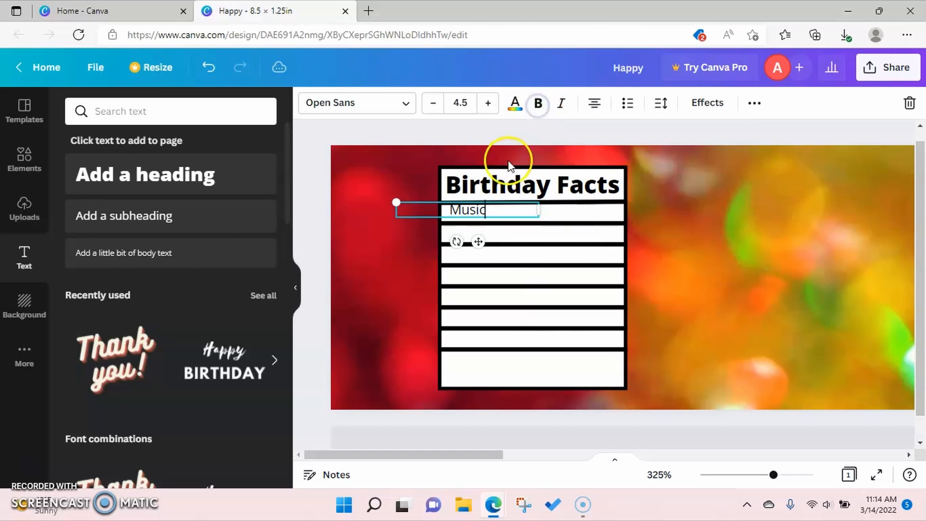
Make the "Music" text bold and nudge it into position within its row
{"action": "left_click", "coordinate": [475, 214]}
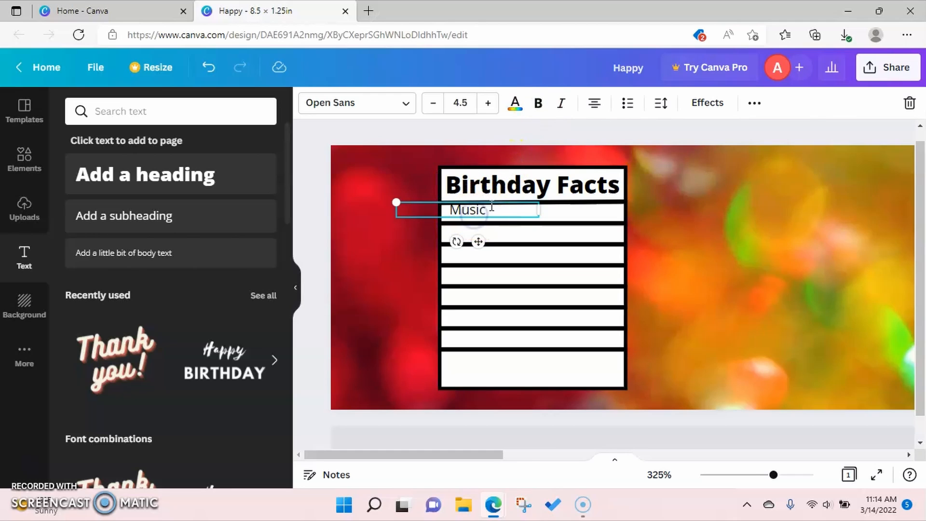
{"action": "double_click", "coordinate": [492, 208]}
{"action": "left_click", "coordinate": [540, 103]}
{"action": "left_click", "coordinate": [406, 193]}
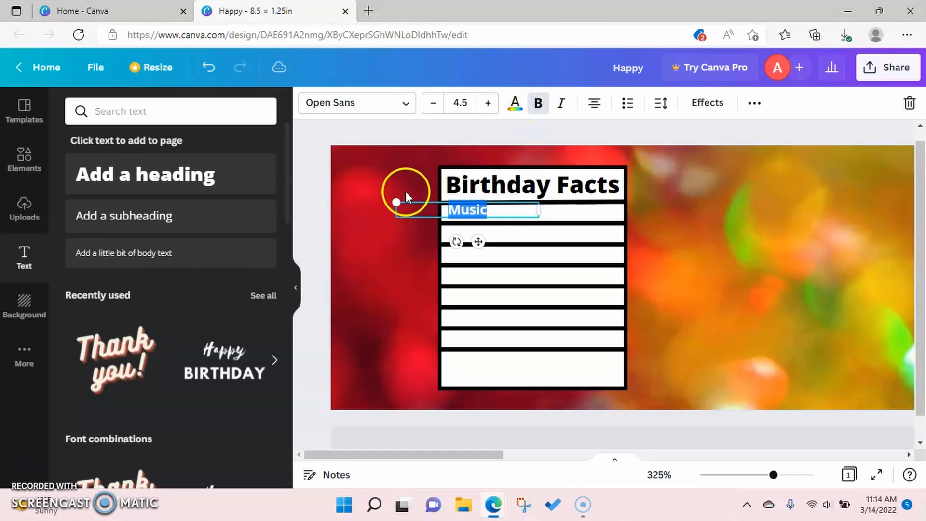
{"action": "left_click", "coordinate": [461, 211]}
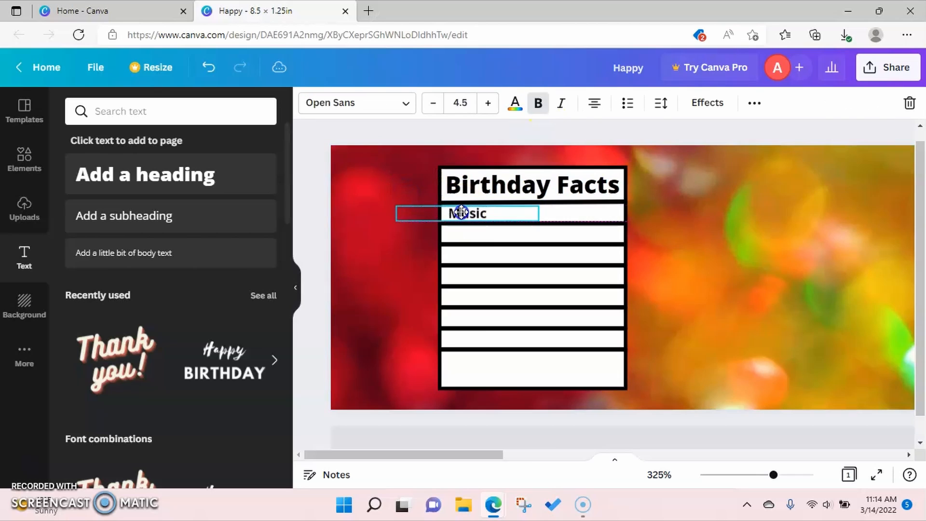
{"action": "left_click_drag", "start_coordinate": [461, 209], "coordinate": [461, 212]}
Move the "Music" text box fully inside the row and add "100%" after a wide gap
{"action": "left_click_drag", "start_coordinate": [773, 475], "coordinate": [800, 477]}
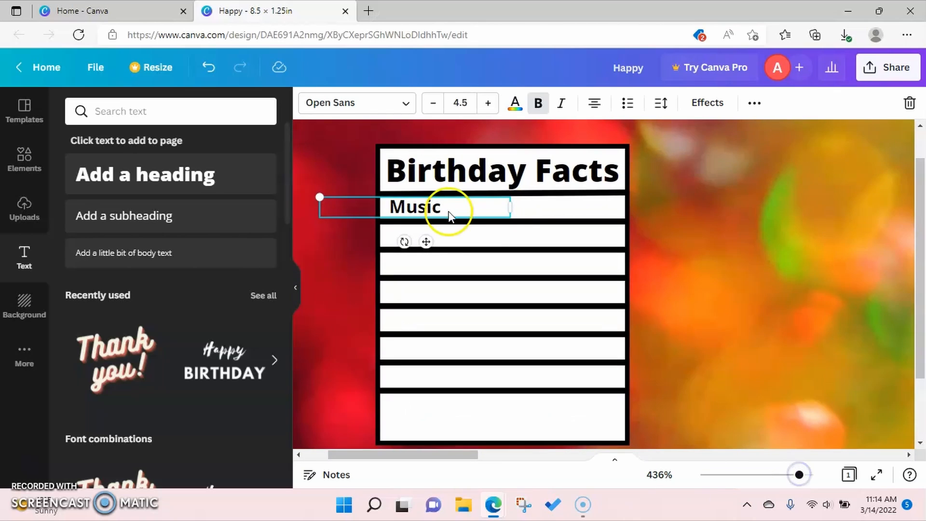
{"action": "left_click_drag", "start_coordinate": [429, 213], "coordinate": [504, 215]}
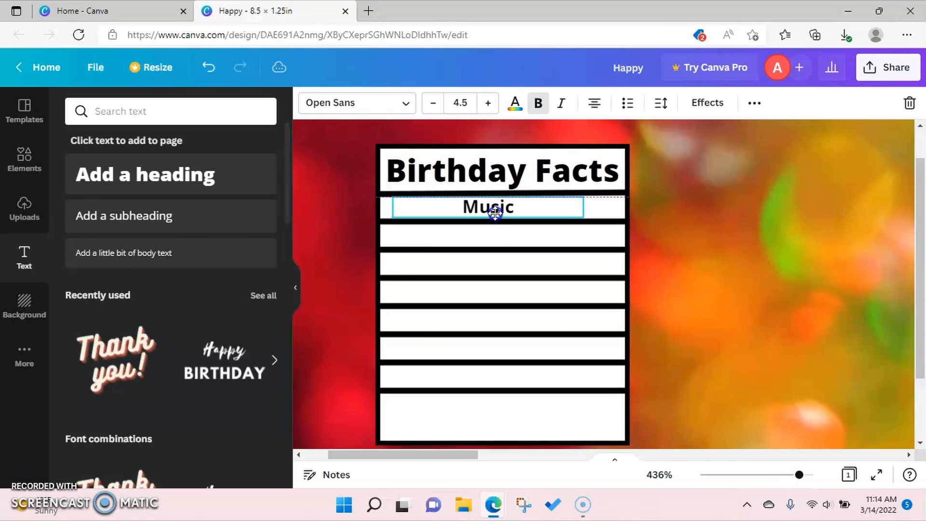
{"action": "double_click", "coordinate": [515, 212]}
{"action": "left_click", "coordinate": [516, 213]}
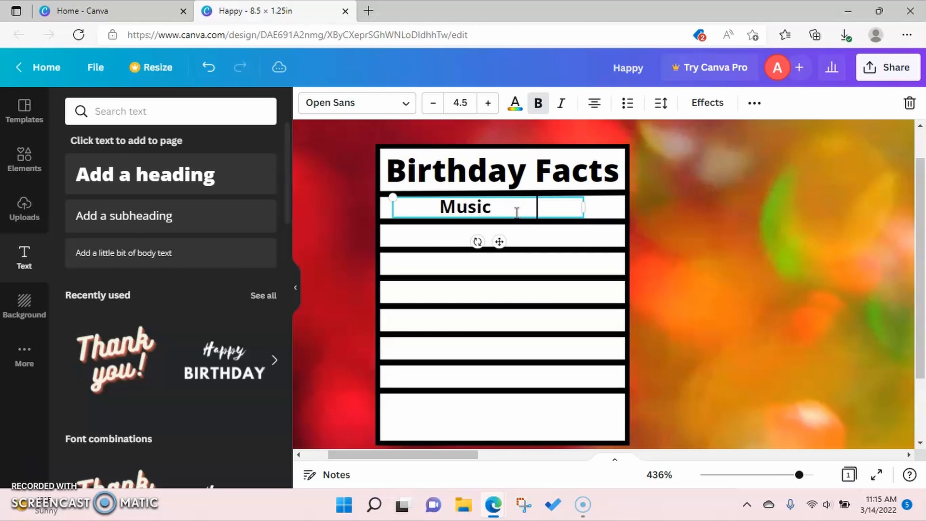
{"action": "type", "text": "100"}
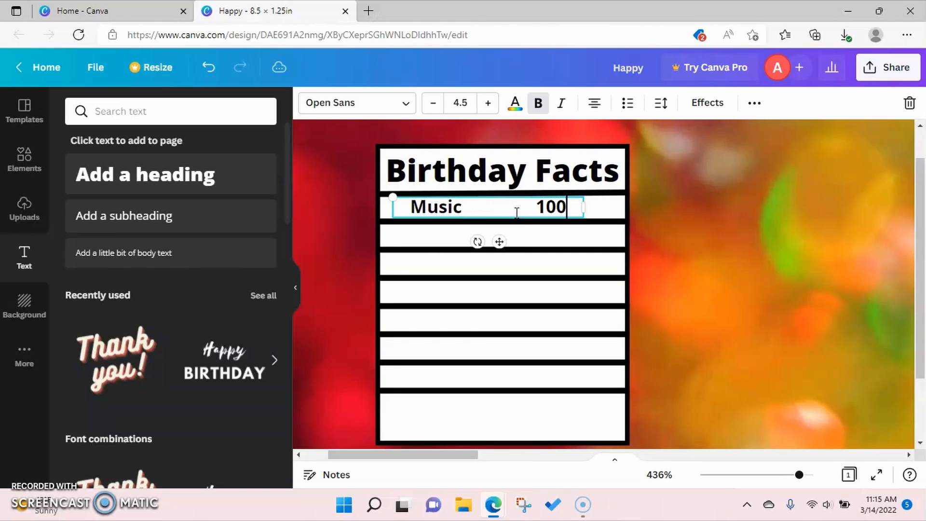
{"action": "type", "text": "%"}
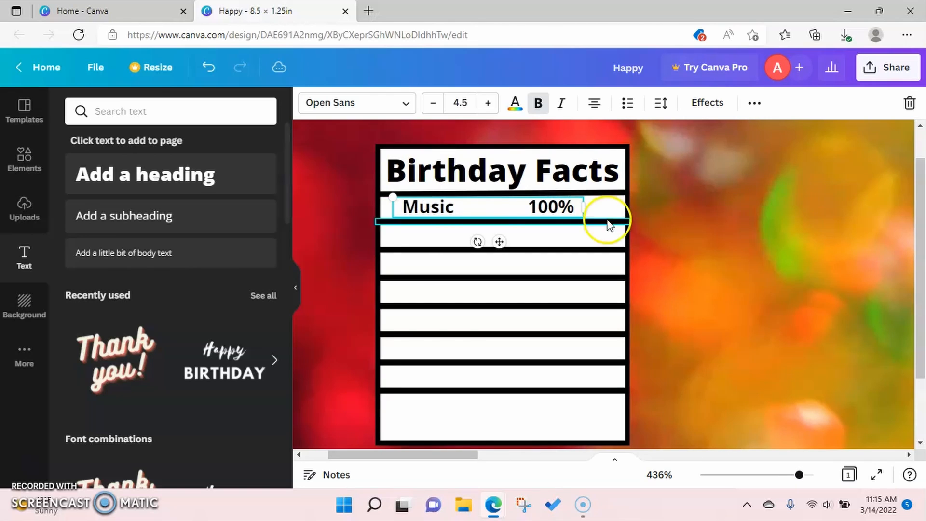
Widen the "Music 100%" text box to nearly the row's width and spread its label and value to opposite ends
{"action": "left_click_drag", "start_coordinate": [586, 206], "coordinate": [622, 206]}
{"action": "left_click", "coordinate": [499, 206]}
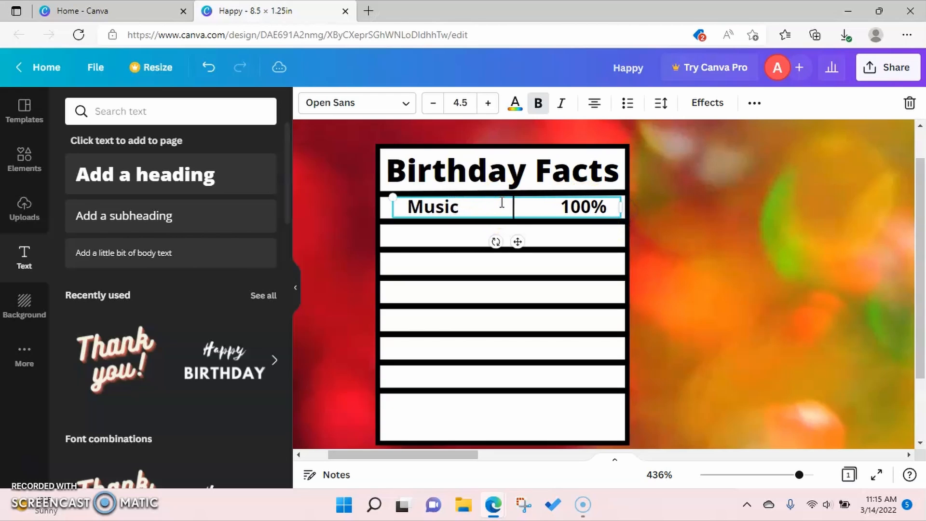
{"action": "left_click_drag", "start_coordinate": [496, 197], "coordinate": [491, 196]}
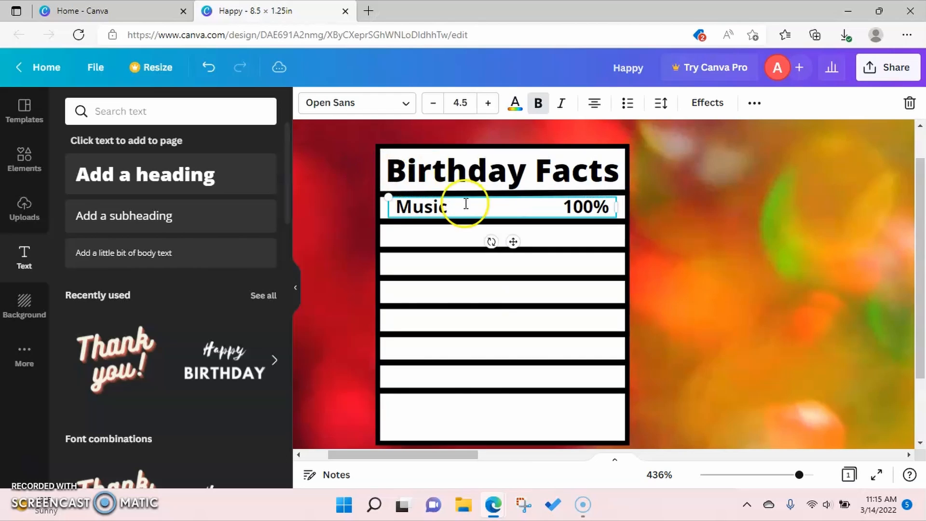
Move the "Music 100%" text down one row and place a duplicate of it in the row directly under the heading
{"action": "left_click_drag", "start_coordinate": [436, 193], "coordinate": [436, 220]}
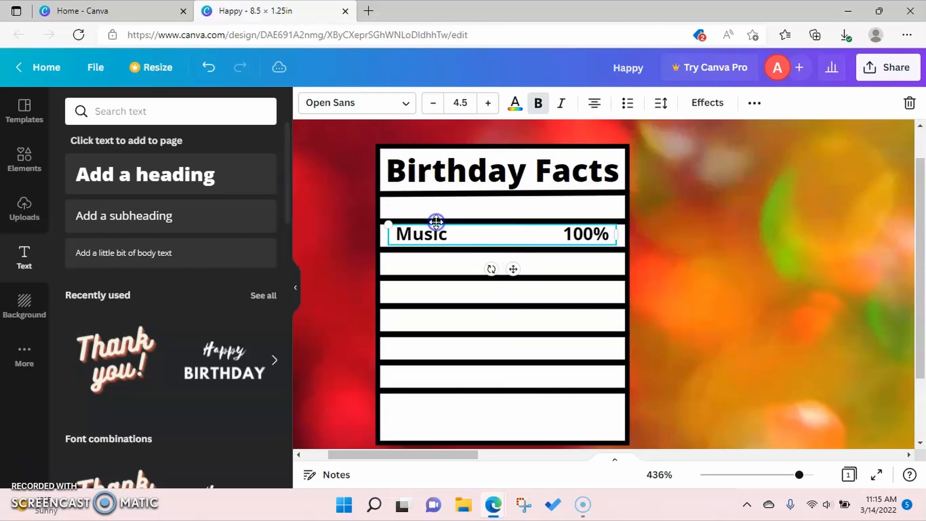
{"action": "left_click", "coordinate": [757, 102]}
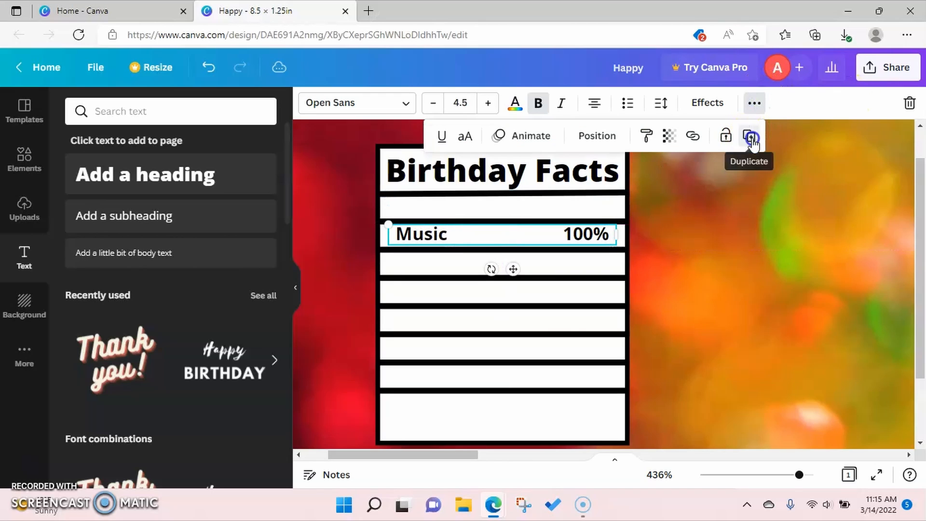
{"action": "left_click", "coordinate": [749, 135]}
{"action": "left_click_drag", "start_coordinate": [642, 292], "coordinate": [582, 205]}
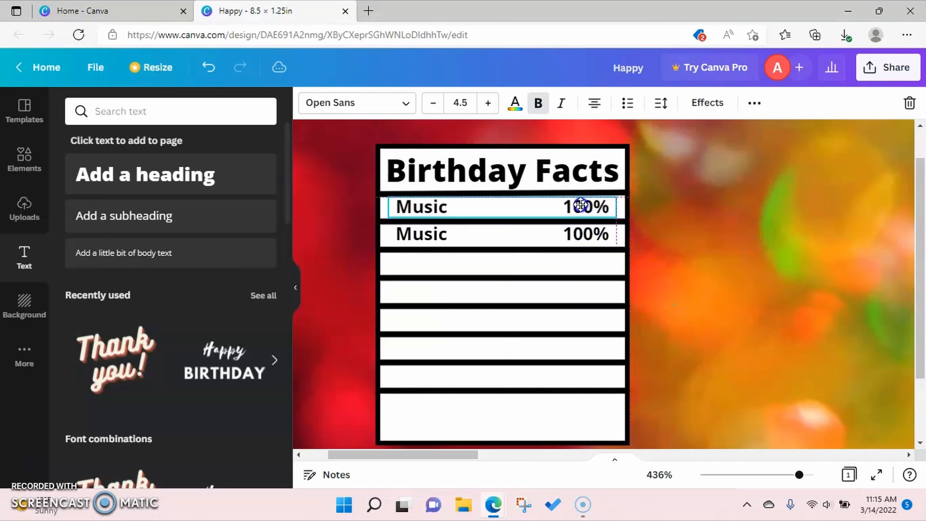
Replace "Music" with "Serving Size" in the upper copy and remove the surplus spaces to keep "100%" on the same line
{"action": "double_click", "coordinate": [429, 205]}
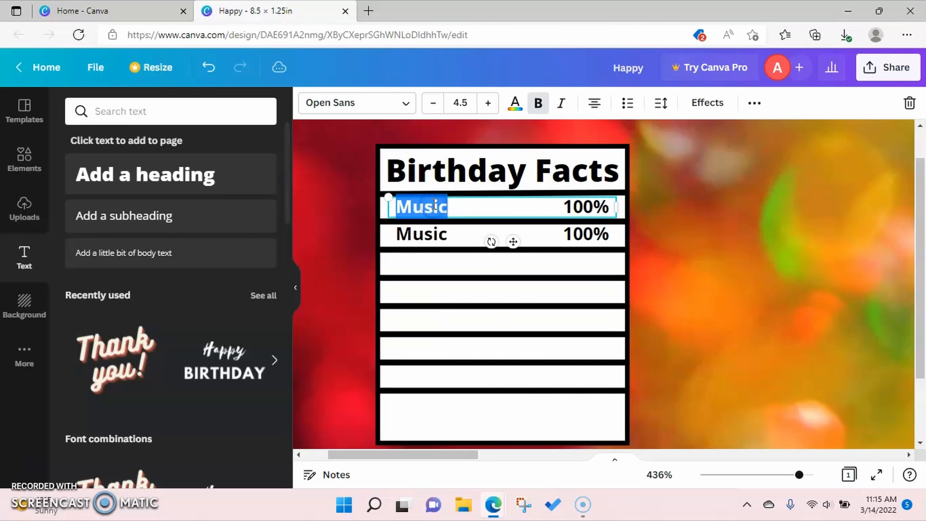
{"action": "type", "text": "Serving"}
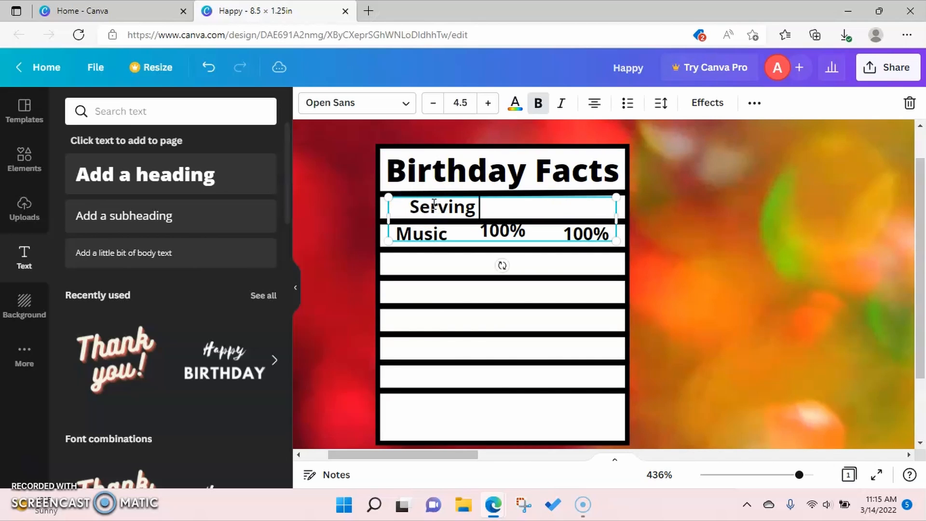
{"action": "type", "text": " Size"}
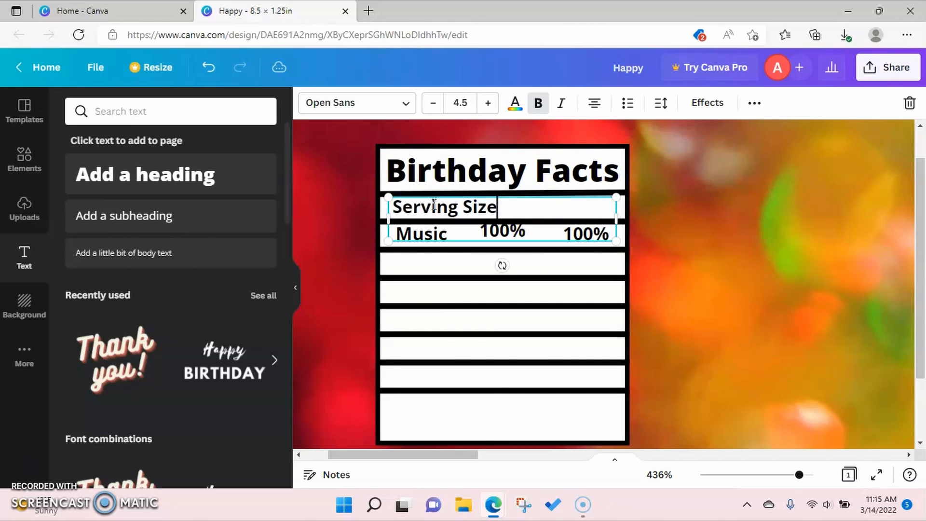
{"action": "key", "text": "Delete"}
{"action": "key", "text": "Delete"}
{"action": "key", "text": "Delete"}
{"action": "key", "text": "Delete"}
{"action": "key", "text": "Delete"}
{"action": "key", "text": "Delete"}
{"action": "key", "text": "Delete"}
{"action": "key", "text": "Delete"}
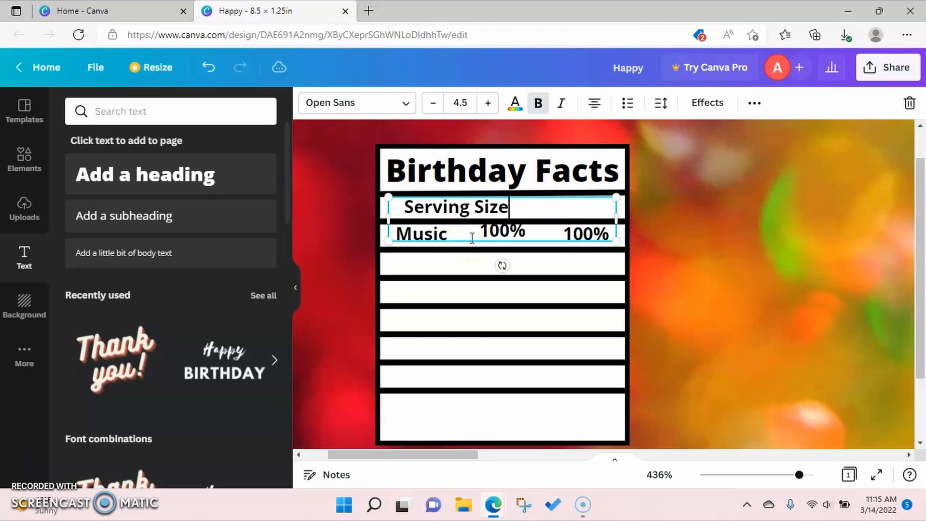
{"action": "key", "text": "Delete"}
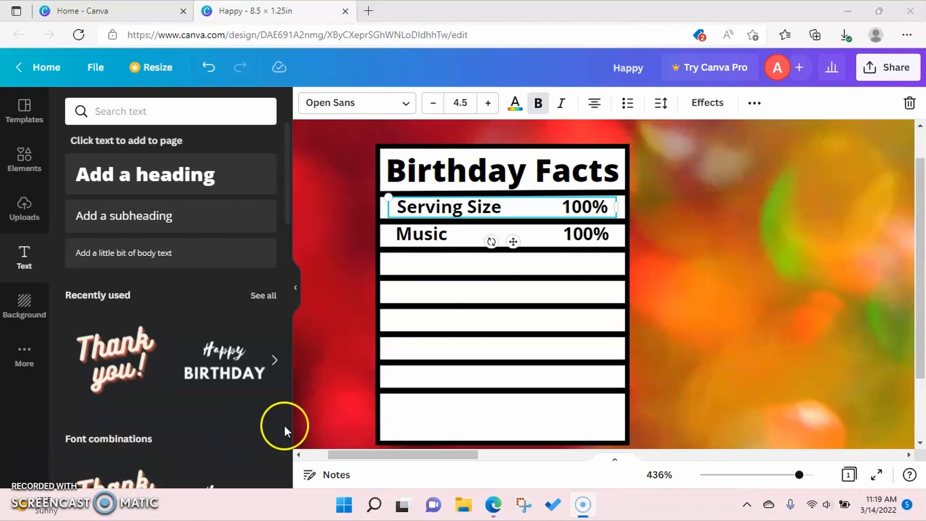
Replace the "100%" value in the "Serving Size" row with "1 Party"
{"action": "left_click", "coordinate": [596, 213]}
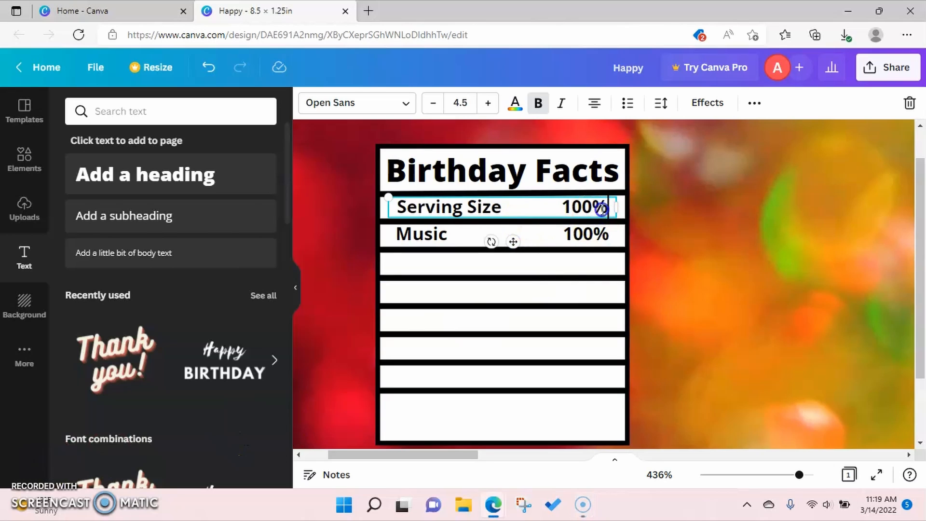
{"action": "double_click", "coordinate": [603, 208]}
{"action": "key", "text": "BackSpace"}
{"action": "key", "text": "BackSpace"}
{"action": "key", "text": "BackSpace"}
{"action": "key", "text": "BackSpace"}
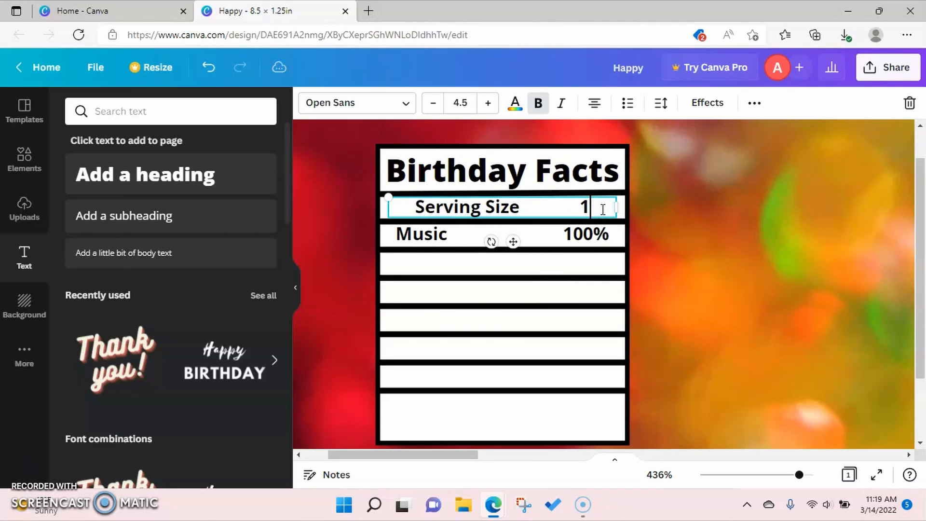
{"action": "type", "text": "1 Party"}
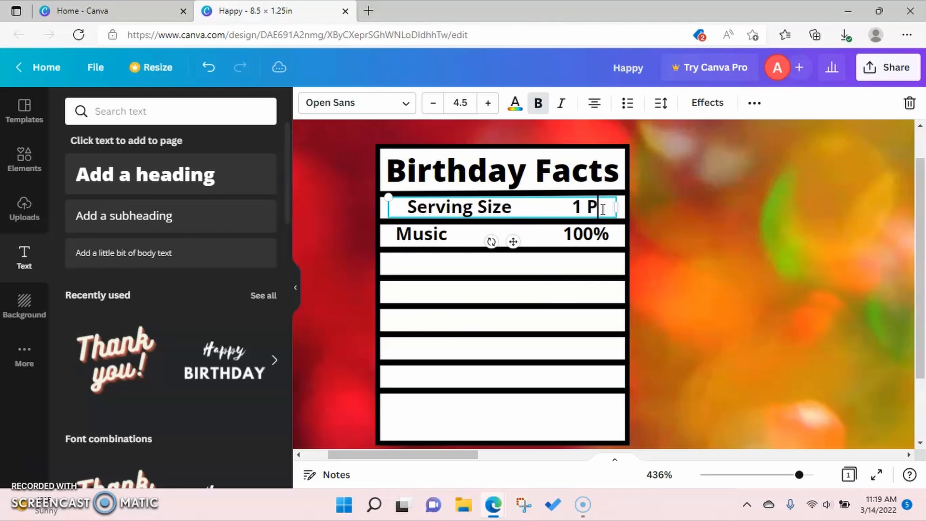
{"action": "left_click", "coordinate": [521, 226]}
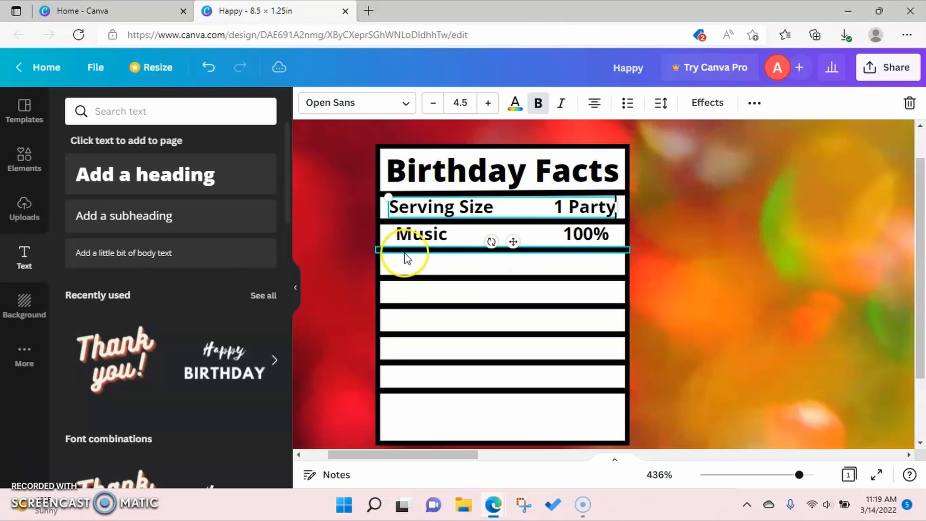
Left-align the "Music 100%" text within its row
{"action": "double_click", "coordinate": [504, 232]}
{"action": "left_click", "coordinate": [504, 233]}
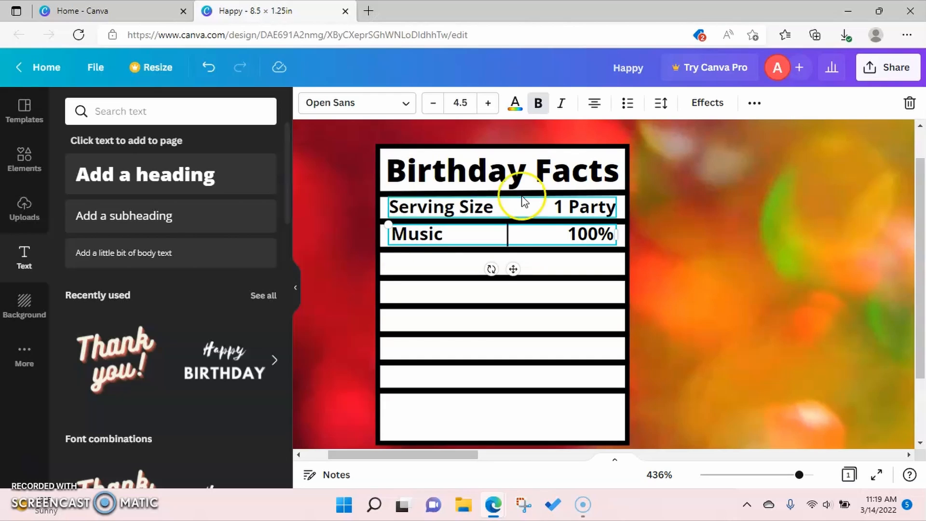
{"action": "left_click", "coordinate": [595, 102]}
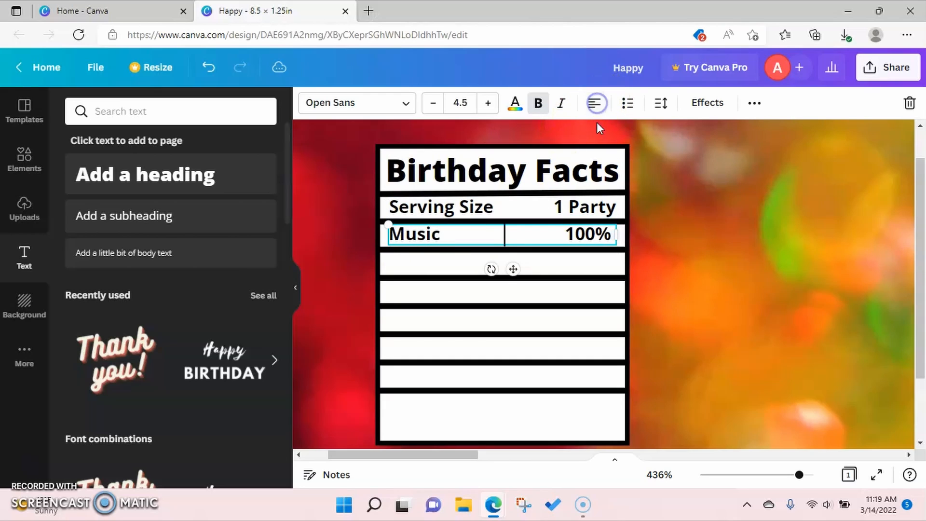
{"action": "left_click", "coordinate": [428, 224]}
{"action": "left_click", "coordinate": [763, 229]}
Duplicate the "Music 100%" text and place the copy in the empty row directly beneath it
{"action": "left_click", "coordinate": [407, 236]}
{"action": "left_click", "coordinate": [754, 104]}
{"action": "left_click", "coordinate": [754, 104]}
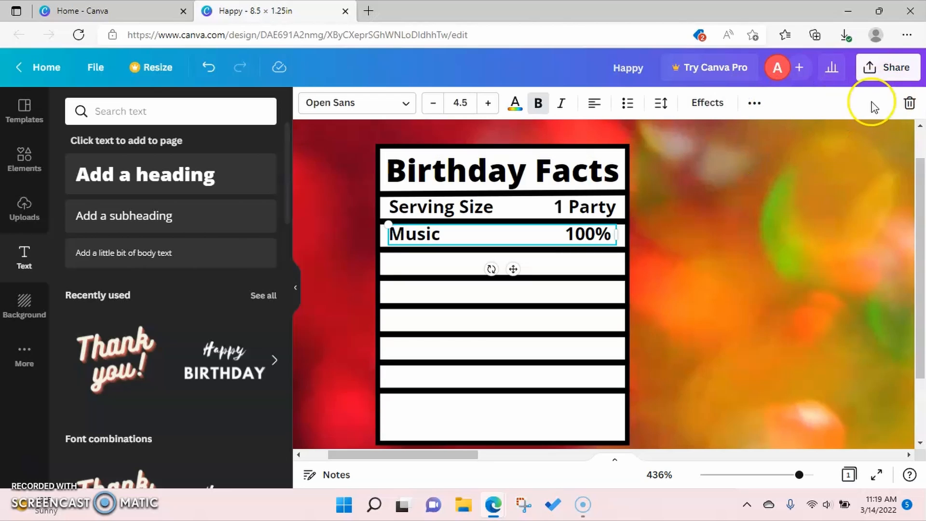
{"action": "left_click", "coordinate": [754, 103]}
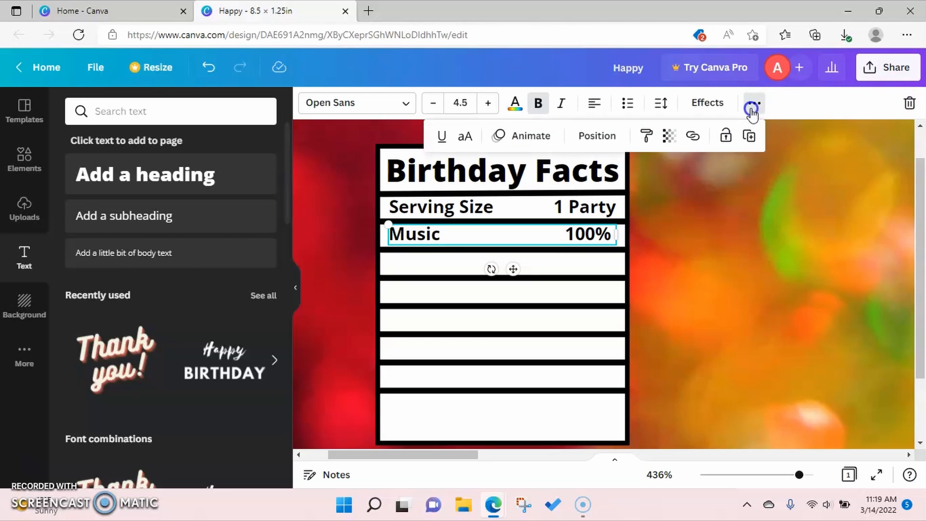
{"action": "left_click", "coordinate": [749, 135]}
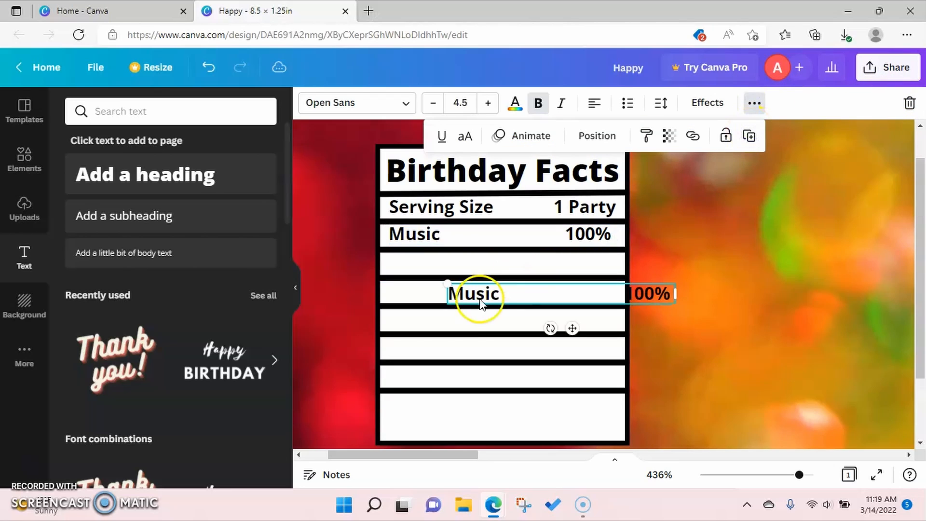
{"action": "left_click_drag", "start_coordinate": [474, 294], "coordinate": [415, 263]}
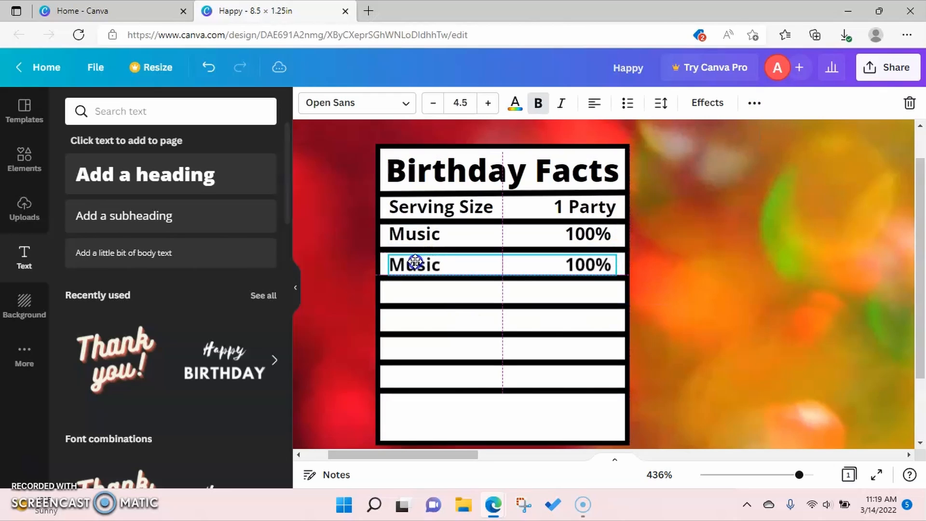
Change the copy's label to "Cake" and its value to "Yummy", removing surplus spaces so both fit on one line
{"action": "double_click", "coordinate": [415, 263]}
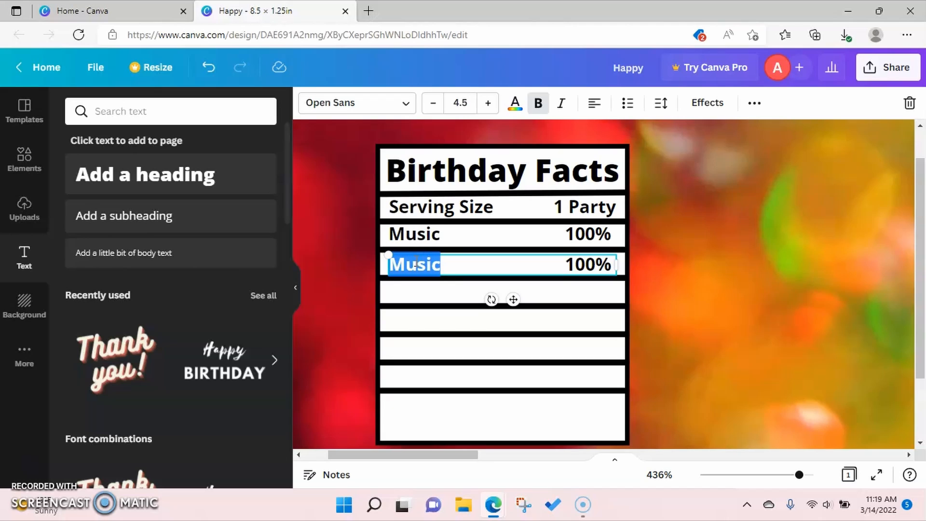
{"action": "type", "text": "Cake"}
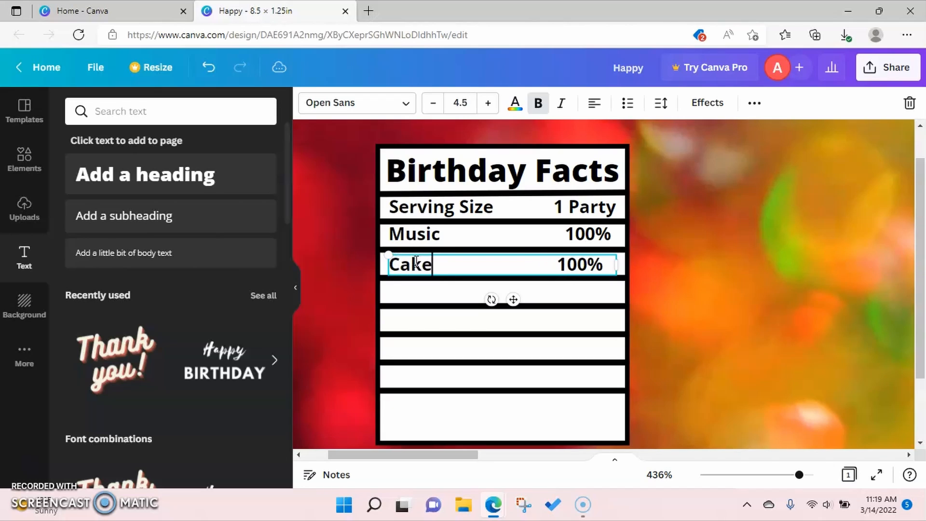
{"action": "left_click", "coordinate": [579, 266]}
{"action": "double_click", "coordinate": [581, 269]}
{"action": "key", "text": "BackSpace"}
{"action": "type", "text": "Yummt"}
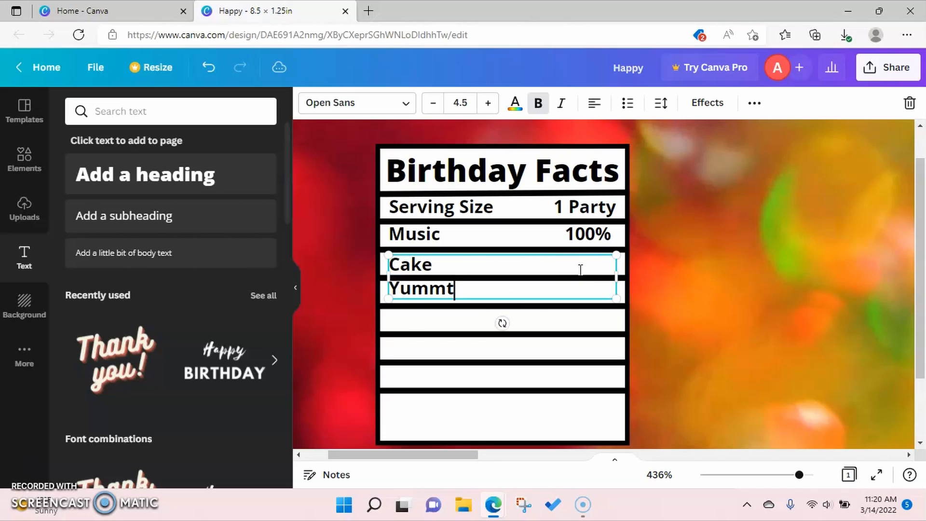
{"action": "key", "text": "BackSpace"}
{"action": "type", "text": "y"}
{"action": "left_click", "coordinate": [555, 266]}
{"action": "key", "text": "BackSpace"}
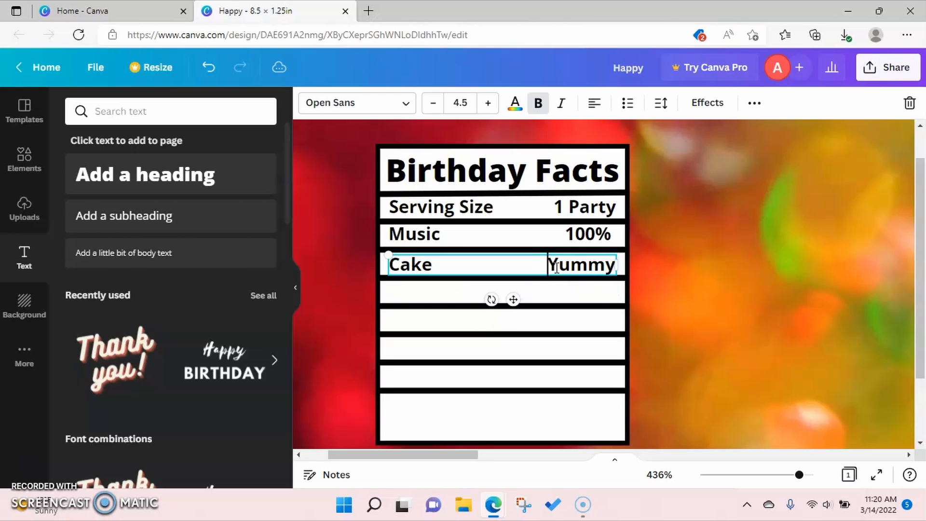
Duplicate the "Cake Yummy" text into the next row and replace "Cake" with "Good Time" in the copy
{"action": "left_click", "coordinate": [754, 103]}
{"action": "left_click", "coordinate": [748, 135]}
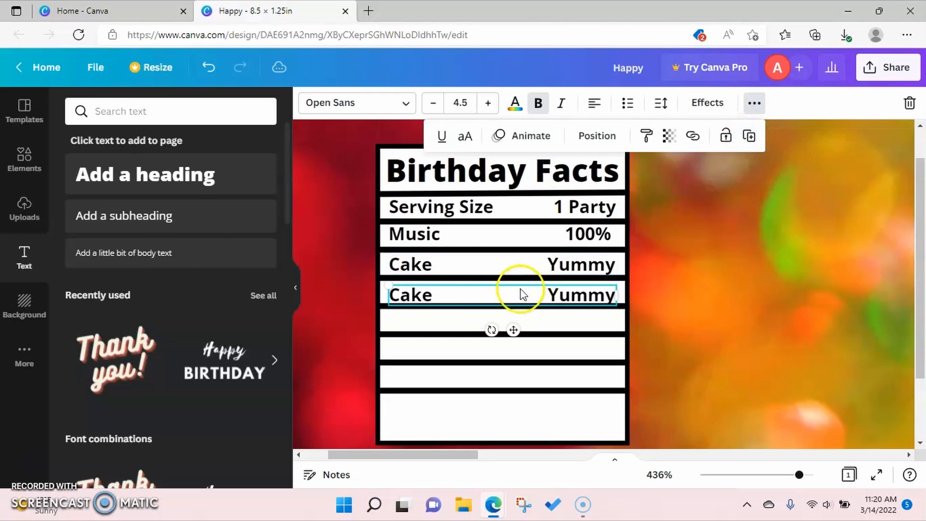
{"action": "left_click", "coordinate": [491, 296]}
{"action": "double_click", "coordinate": [568, 295]}
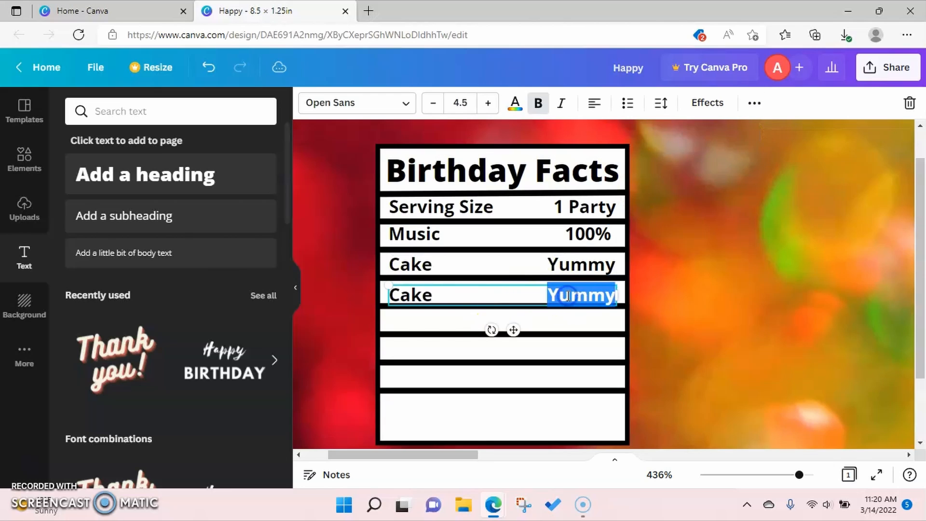
{"action": "left_click", "coordinate": [406, 296]}
{"action": "double_click", "coordinate": [406, 296]}
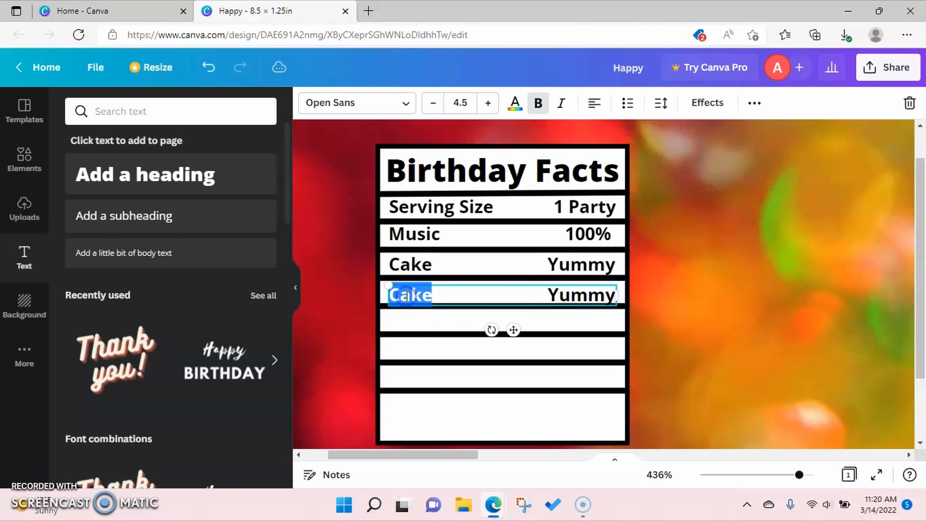
{"action": "type", "text": "Good Time"}
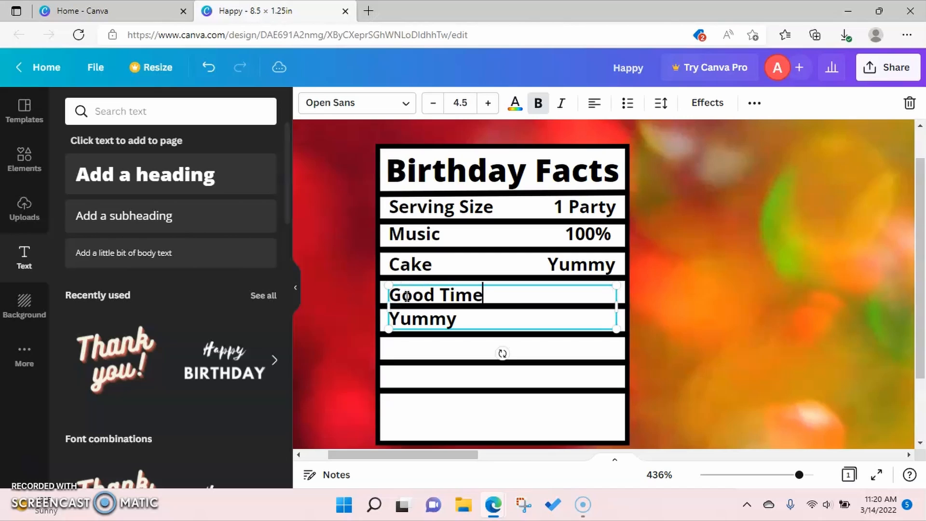
Replace "Yummy" with "100%" in the "Good Time" text and remove surplus spaces to bring it onto the same line
{"action": "left_click", "coordinate": [423, 322]}
{"action": "double_click", "coordinate": [424, 323]}
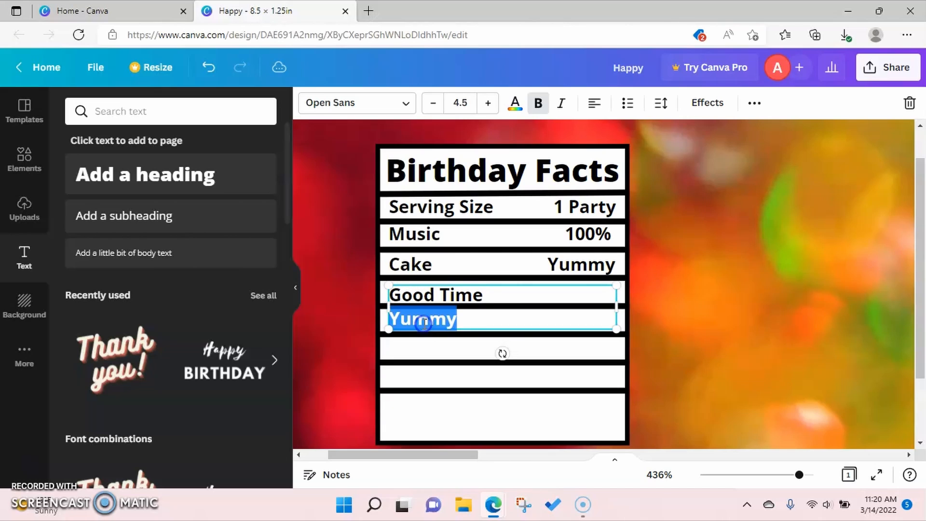
{"action": "type", "text": "100"}
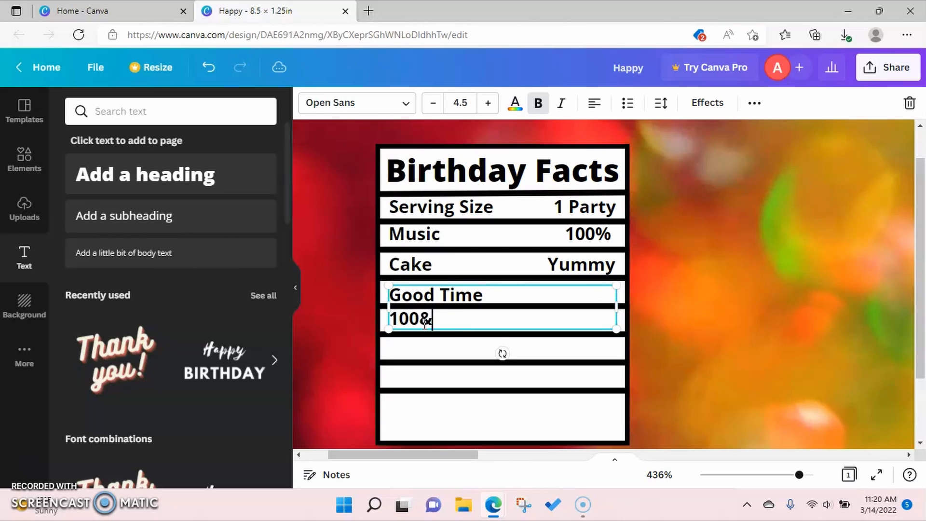
{"action": "left_click", "coordinate": [493, 312]}
{"action": "left_click", "coordinate": [517, 290]}
{"action": "key", "text": "BackSpace"}
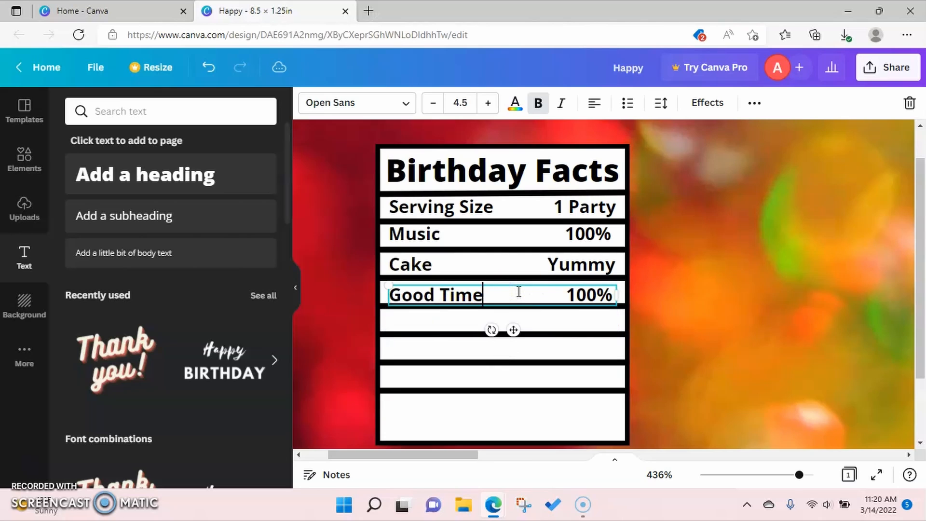
Duplicate the "Good Time 100%" text into the next row, change its label to "Fun" and space "100%" to the row's far end
{"action": "left_click", "coordinate": [754, 103]}
{"action": "left_click", "coordinate": [748, 138]}
{"action": "left_click_drag", "start_coordinate": [440, 325], "coordinate": [443, 316]}
{"action": "double_click", "coordinate": [447, 318]}
{"action": "key", "text": "BackSpace"}
{"action": "key", "text": "BackSpace"}
{"action": "key", "text": "BackSpace"}
{"action": "key", "text": "BackSpace"}
{"action": "key", "text": "BackSpace"}
{"action": "key", "text": "BackSpace"}
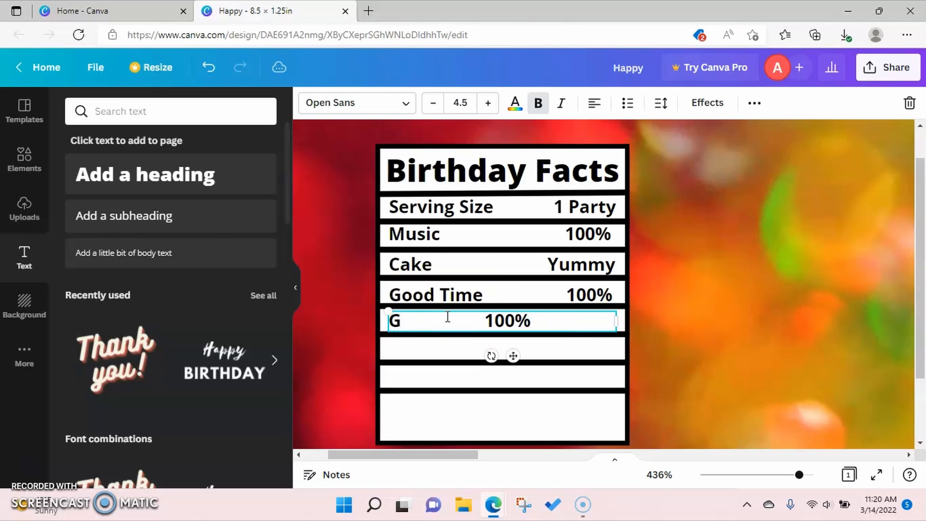
{"action": "type", "text": "Fun"}
{"action": "left_click", "coordinate": [479, 320]}
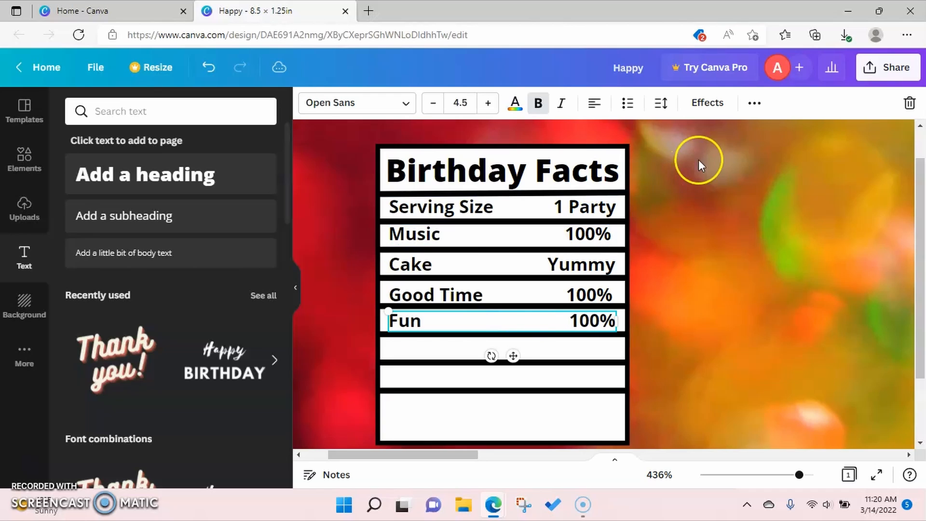
Duplicate the "Fun 100%" text into the row beneath and replace "Fun" with "Party Animal" in the copy
{"action": "left_click", "coordinate": [752, 103]}
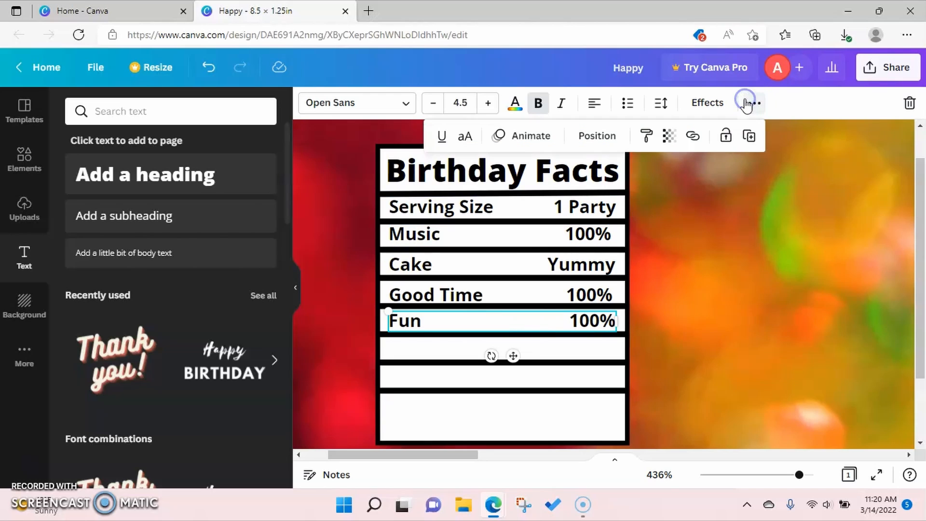
{"action": "left_click", "coordinate": [748, 136]}
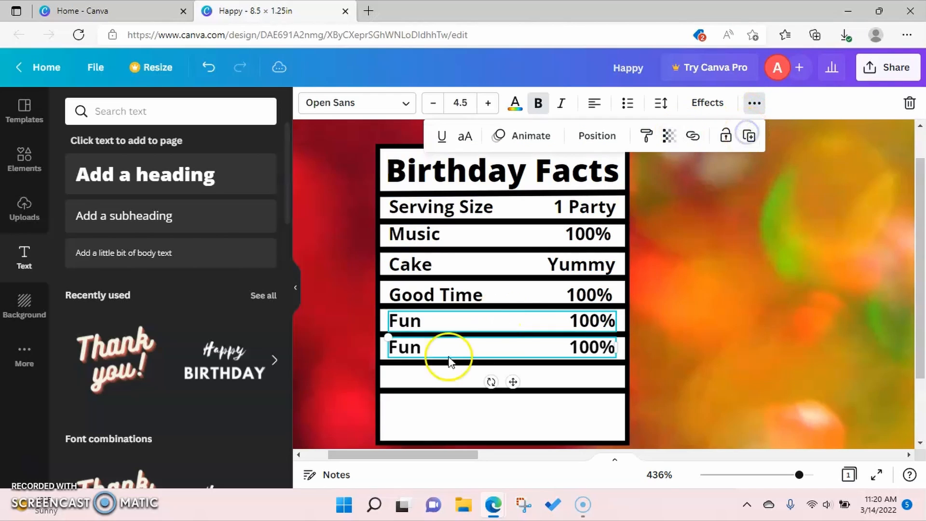
{"action": "double_click", "coordinate": [415, 352]}
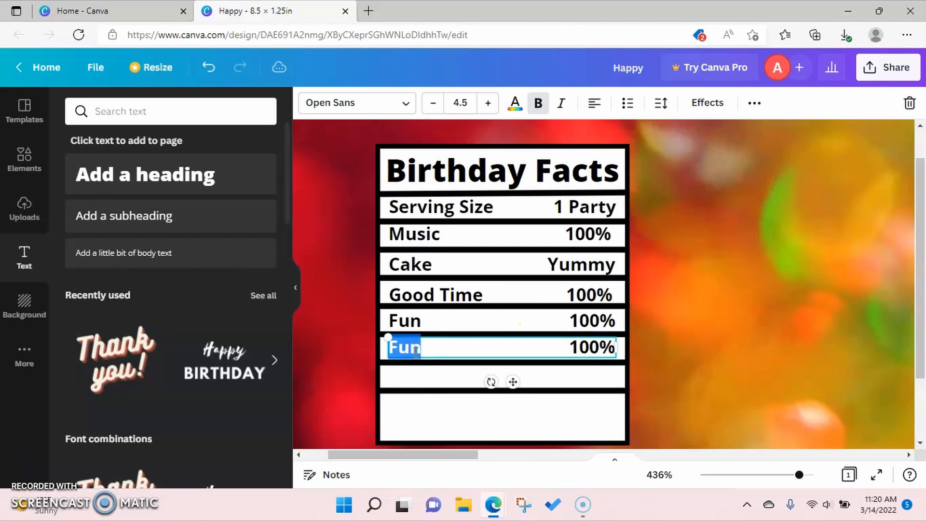
{"action": "type", "text": "party"}
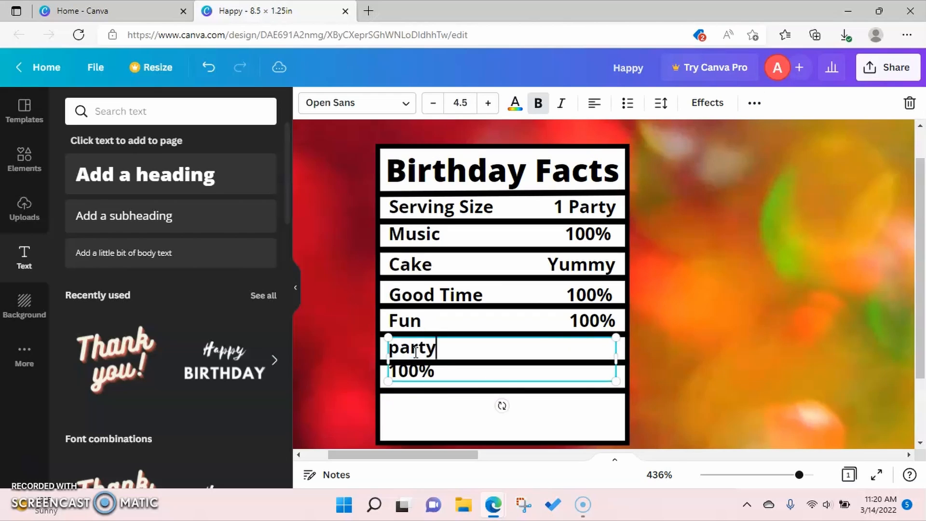
{"action": "key", "text": "BackSpace"}
{"action": "key", "text": "BackSpace"}
{"action": "key", "text": "BackSpace"}
{"action": "key", "text": "BackSpace"}
{"action": "key", "text": "BackSpace"}
{"action": "type", "text": "Par"}
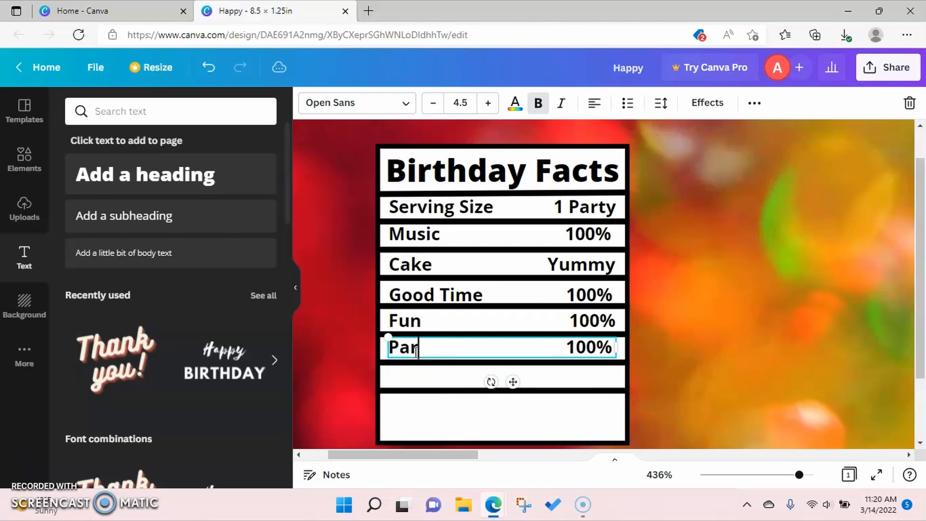
{"action": "type", "text": "ty Animal"}
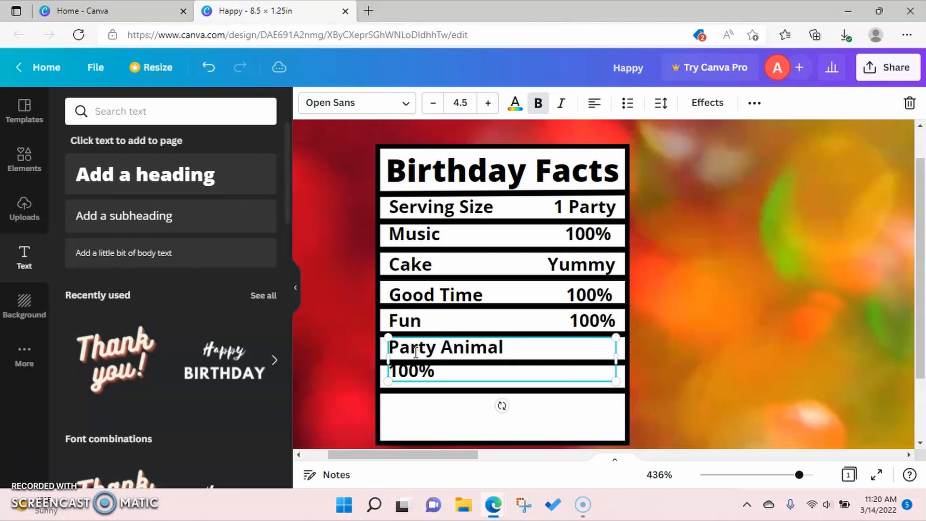
Shorten the "Party Animal" value to "1" and remove surplus spaces to bring it onto the same line
{"action": "left_click", "coordinate": [434, 370]}
{"action": "key", "text": "BackSpace"}
{"action": "key", "text": "BackSpace"}
{"action": "left_click", "coordinate": [511, 354]}
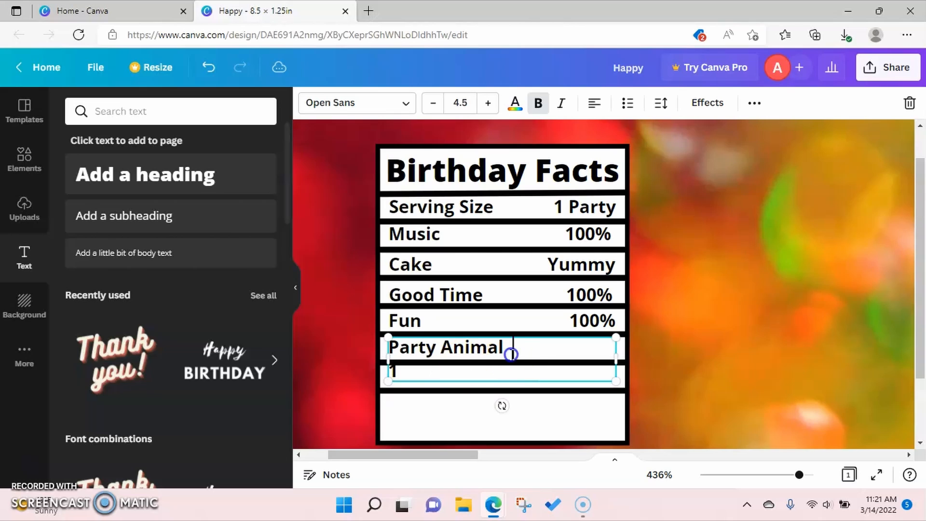
{"action": "key", "text": "BackSpace"}
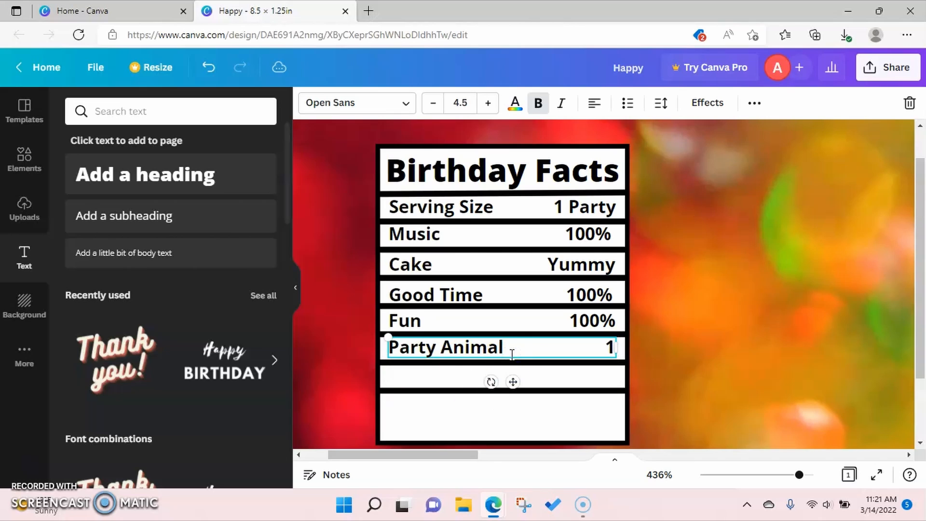
Delete the lowest divider line to merge the two empty bottom rows of the box
{"action": "left_click", "coordinate": [419, 349]}
{"action": "left_click", "coordinate": [456, 390]}
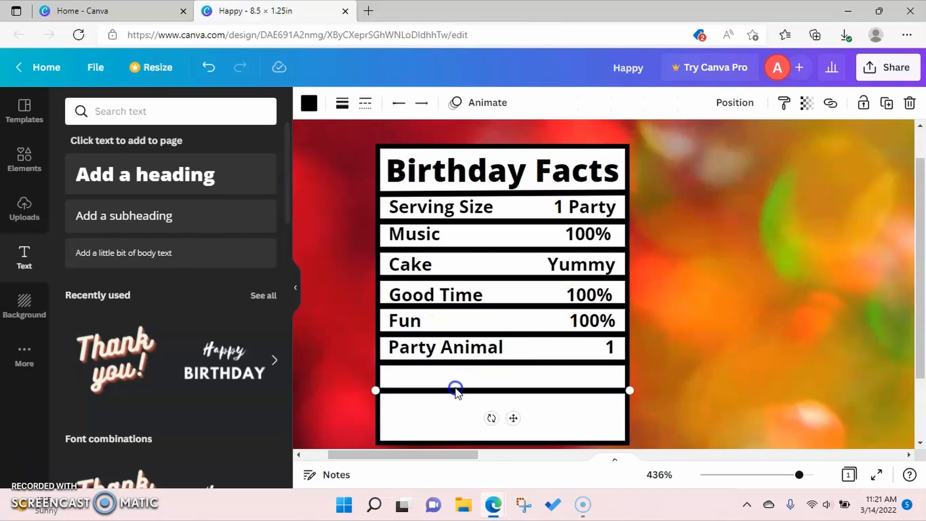
{"action": "key", "text": "Escape"}
Add the recently used "Happy Birthday" font combination to the label
{"action": "left_click", "coordinate": [501, 180]}
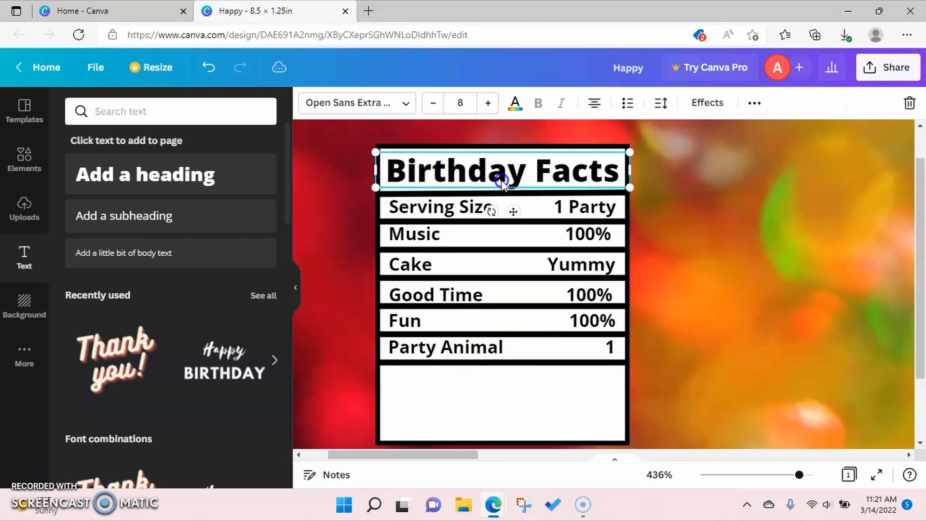
{"action": "left_click", "coordinate": [755, 103]}
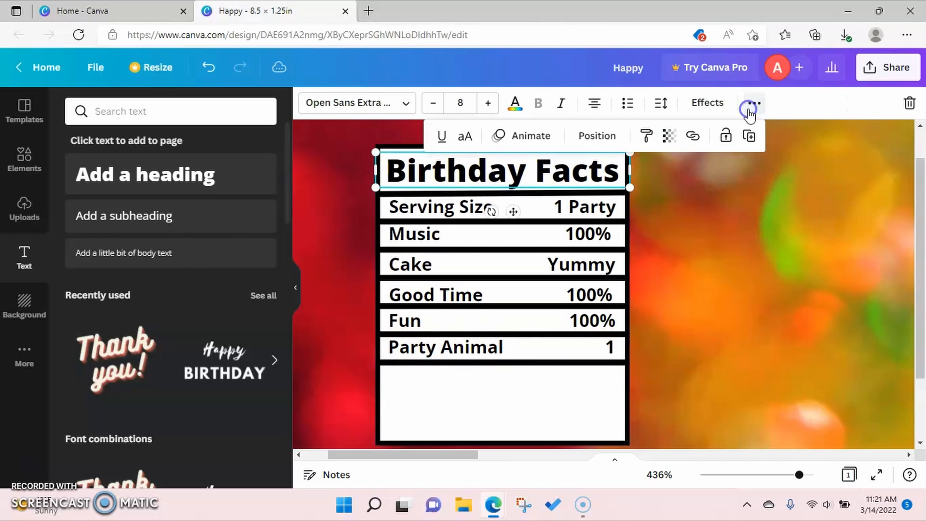
{"action": "left_click", "coordinate": [728, 208]}
{"action": "left_click", "coordinate": [231, 364]}
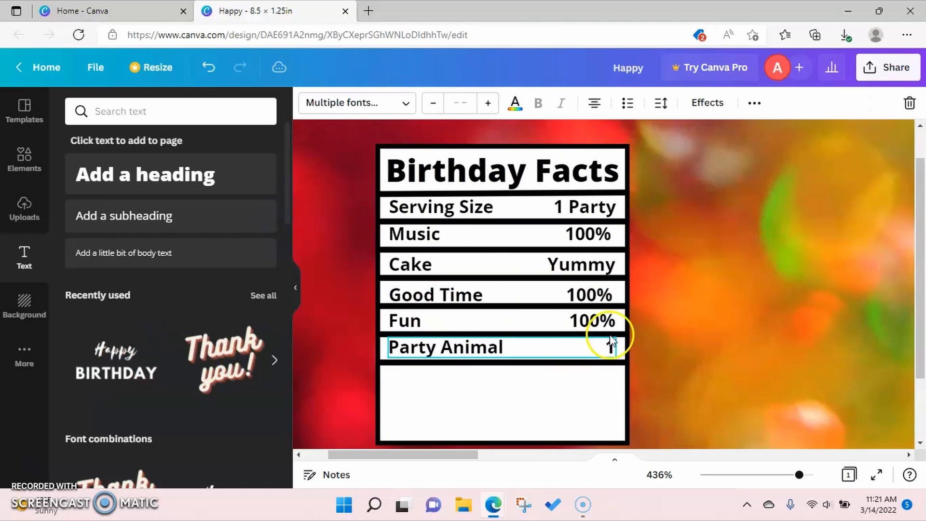
Move the new "Happy Birthday" text combination over the bottom of the Birthday Facts box and shrink it, with "Happy" at size 11.4
{"action": "left_click", "coordinate": [740, 475]}
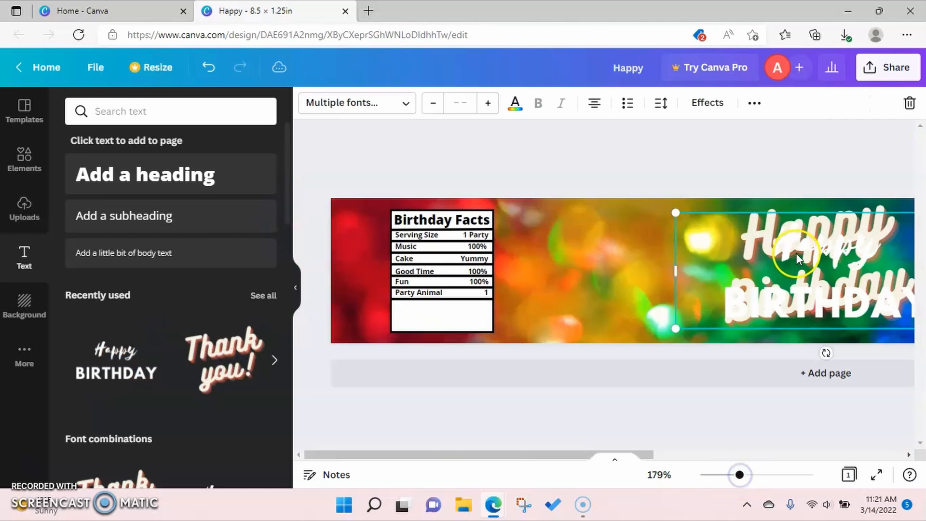
{"action": "left_click_drag", "start_coordinate": [771, 252], "coordinate": [416, 263]}
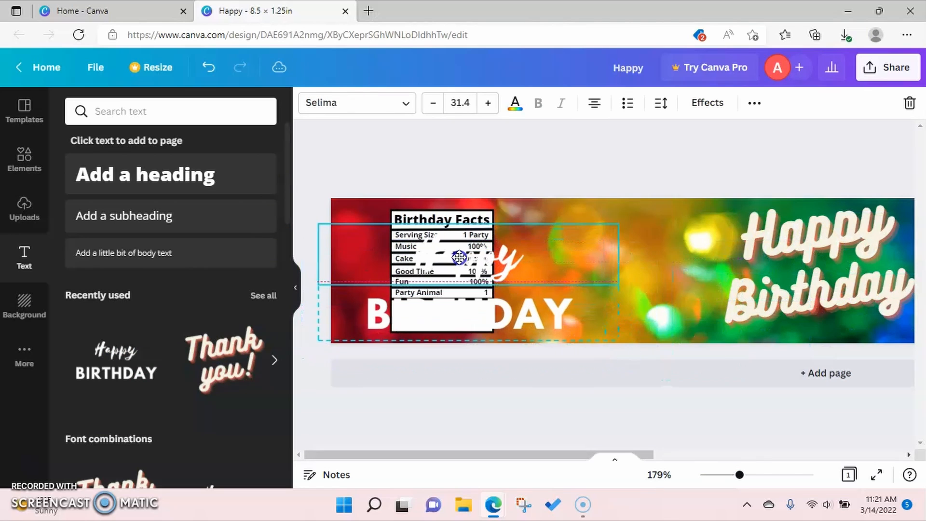
{"action": "left_click_drag", "start_coordinate": [637, 342], "coordinate": [500, 288]}
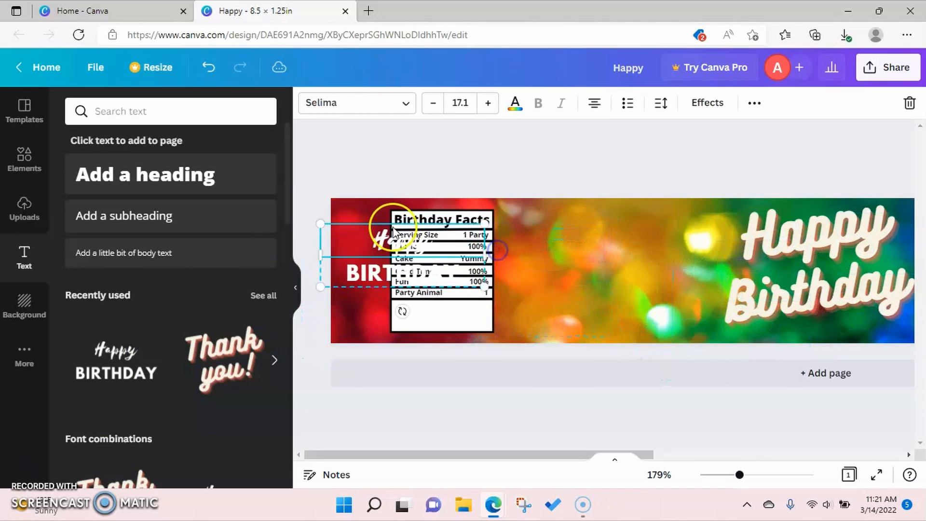
{"action": "left_click_drag", "start_coordinate": [373, 232], "coordinate": [422, 281]}
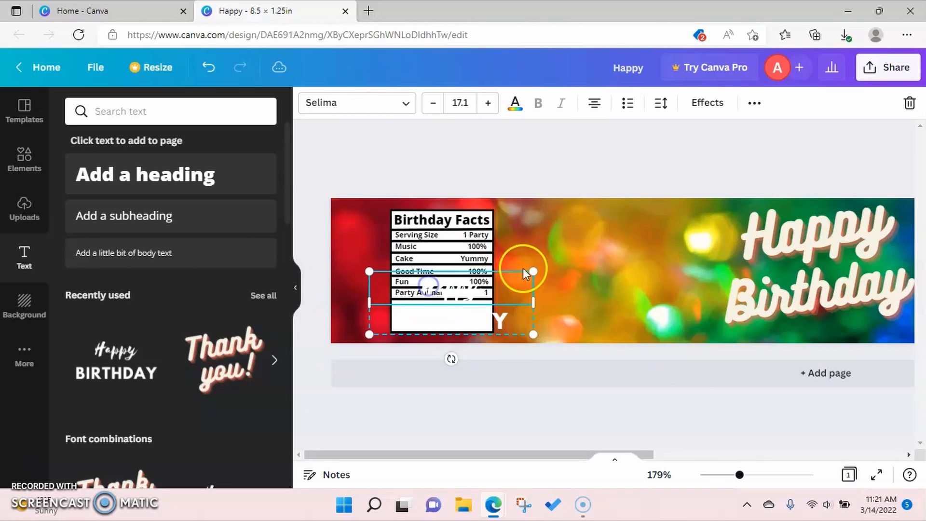
{"action": "left_click_drag", "start_coordinate": [534, 270], "coordinate": [478, 293]}
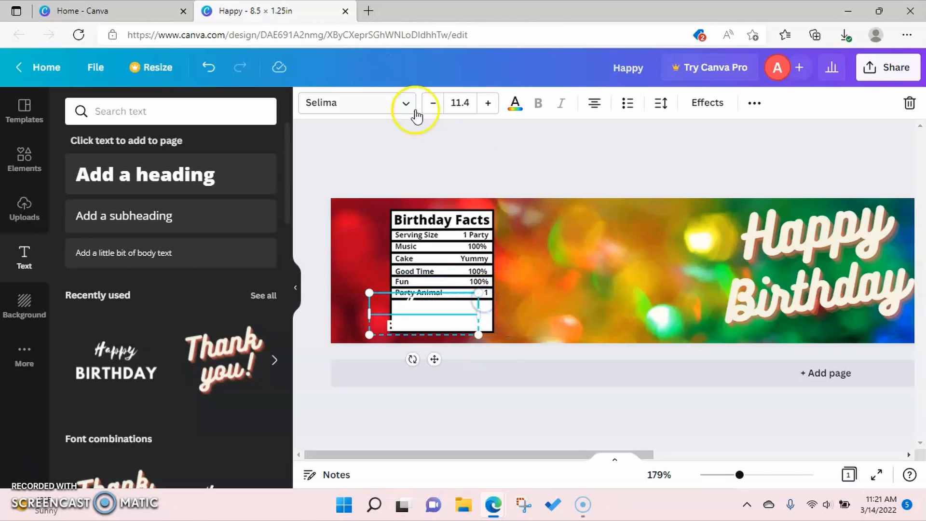
Colour the small "Happy Birthday" text black and shrink it further to fit the empty area at the bottom of the box
{"action": "left_click", "coordinate": [514, 104]}
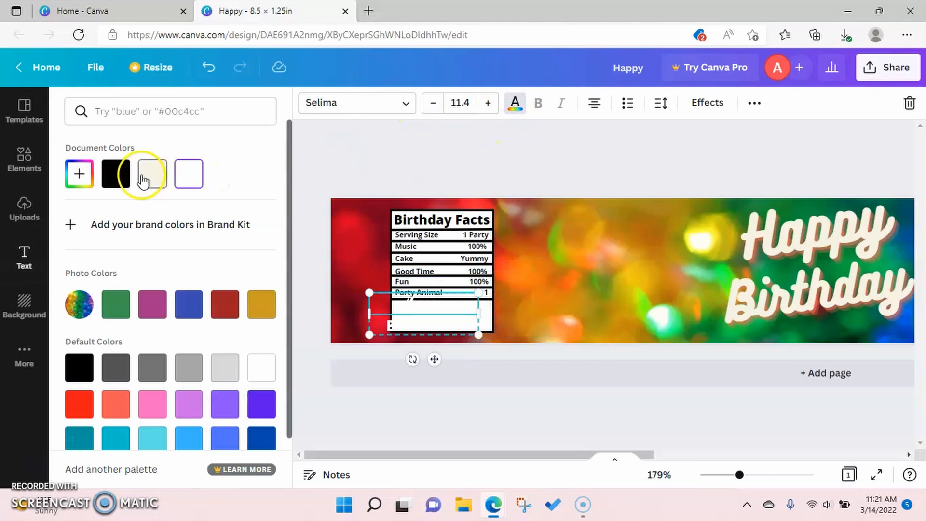
{"action": "left_click", "coordinate": [114, 180]}
{"action": "left_click", "coordinate": [444, 324]}
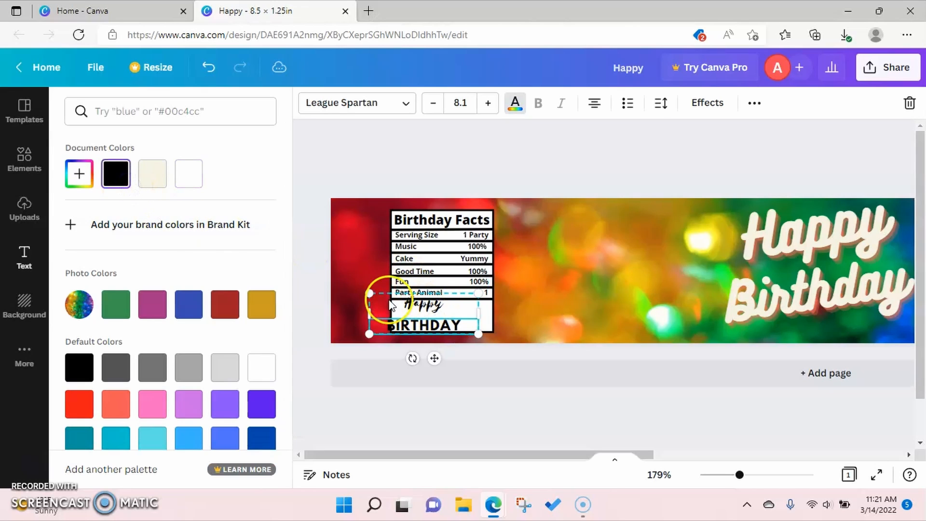
{"action": "left_click_drag", "start_coordinate": [367, 293], "coordinate": [394, 303]}
Ungroup the small "Happy" and "BIRTHDAY" texts and shift both to the centre of the box's empty bottom area
{"action": "left_click", "coordinate": [754, 103]}
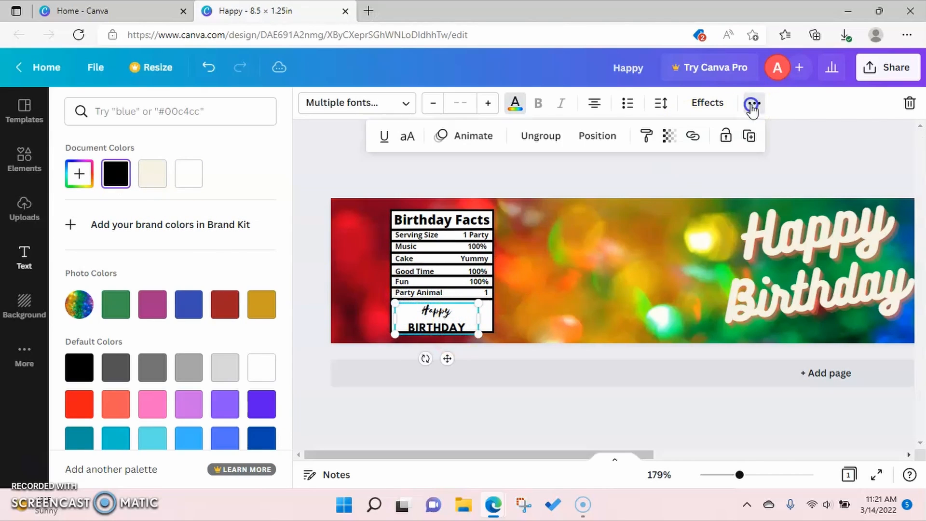
{"action": "left_click", "coordinate": [542, 139]}
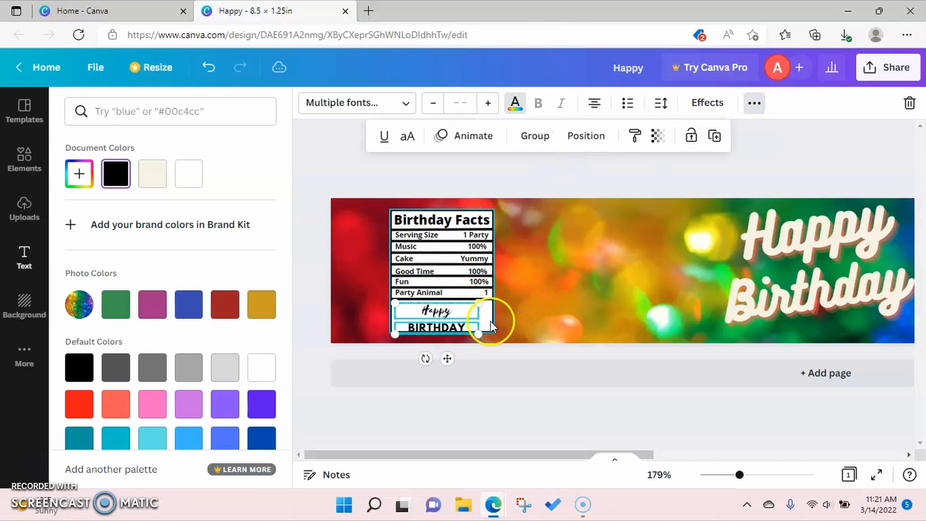
{"action": "left_click", "coordinate": [753, 476]}
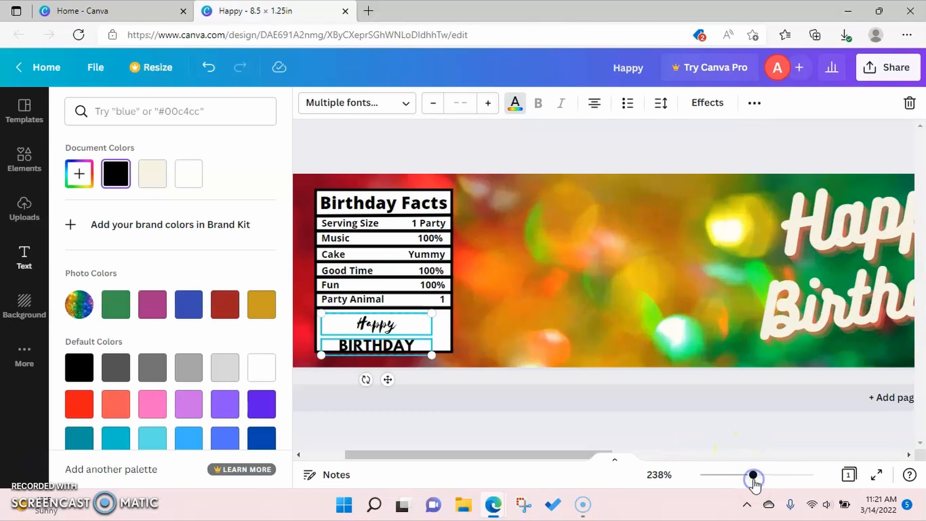
{"action": "left_click_drag", "start_coordinate": [753, 476], "coordinate": [799, 476]}
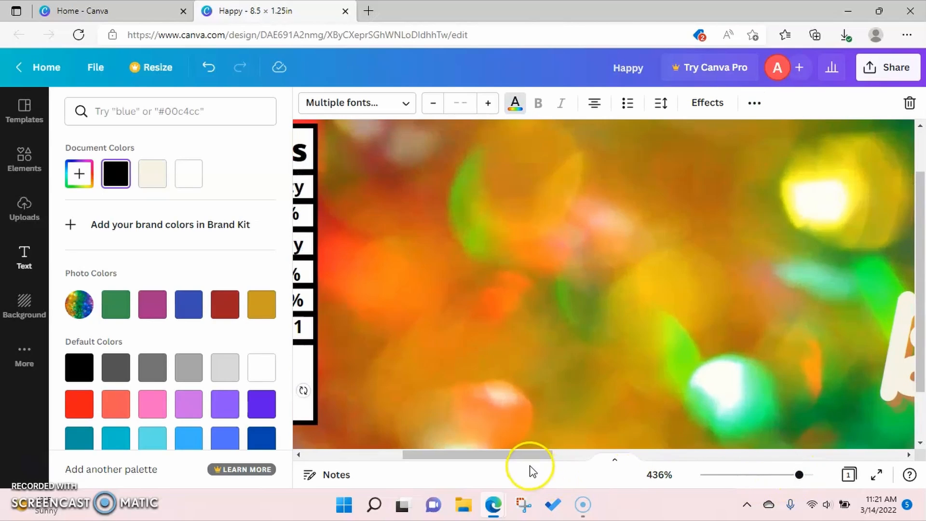
{"action": "left_click_drag", "start_coordinate": [523, 454], "coordinate": [427, 452]}
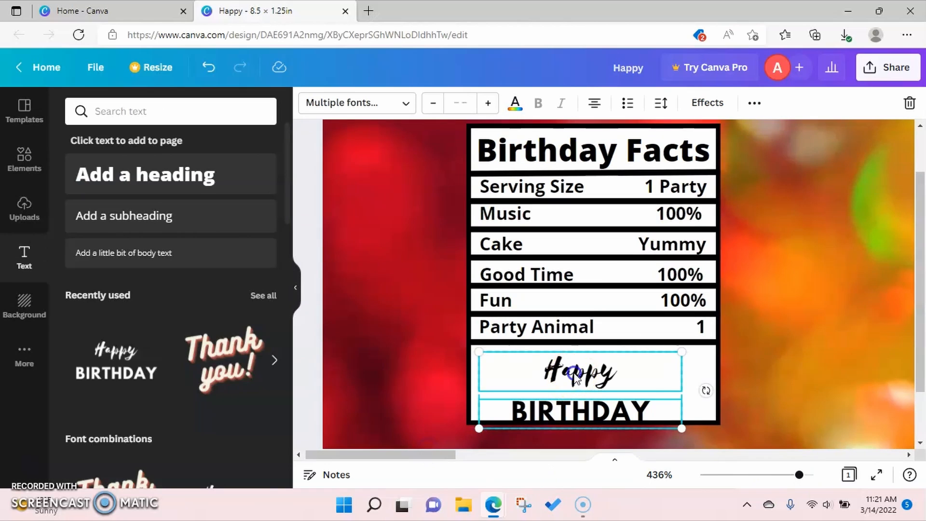
{"action": "left_click_drag", "start_coordinate": [575, 377], "coordinate": [588, 370]}
{"action": "left_click", "coordinate": [785, 366]}
Enlarge "BIRTHDAY" to font size 9.6 so it spans the box's bottom area, and centre it there
{"action": "left_click", "coordinate": [619, 418]}
{"action": "left_click_drag", "start_coordinate": [600, 410], "coordinate": [588, 401]}
{"action": "left_click_drag", "start_coordinate": [683, 393], "coordinate": [703, 428]}
{"action": "left_click_drag", "start_coordinate": [611, 403], "coordinate": [616, 400]}
Enlarge the small "Happy" to font size 12.1 and centre it just above "BIRTHDAY"
{"action": "left_click", "coordinate": [608, 359]}
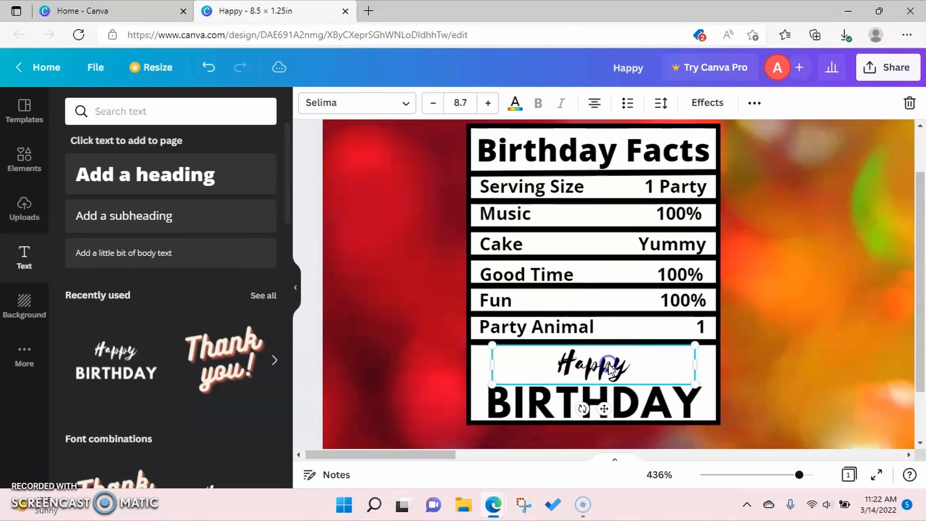
{"action": "left_click_drag", "start_coordinate": [488, 363], "coordinate": [577, 399]}
{"action": "left_click_drag", "start_coordinate": [640, 385], "coordinate": [593, 384]}
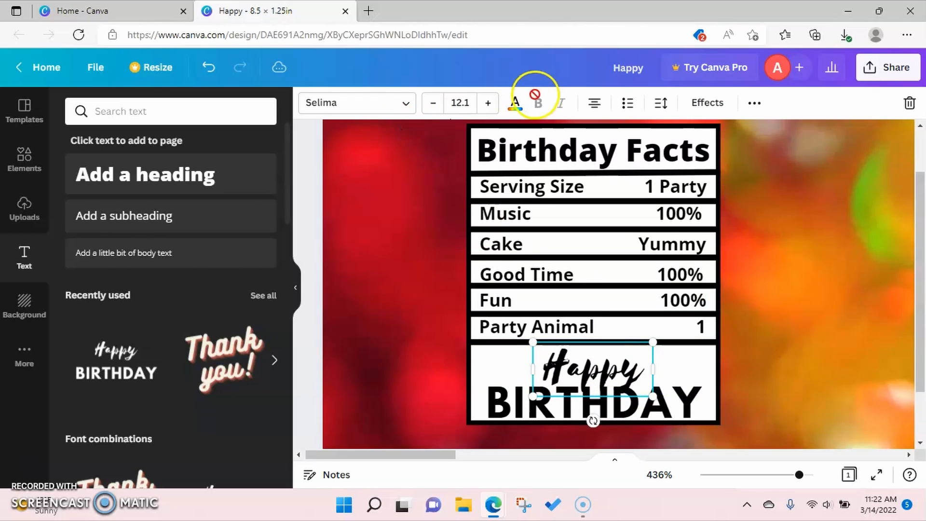
Colour the small "Happy" red and "BIRTHDAY" dark blue using the default colors
{"action": "left_click", "coordinate": [514, 103]}
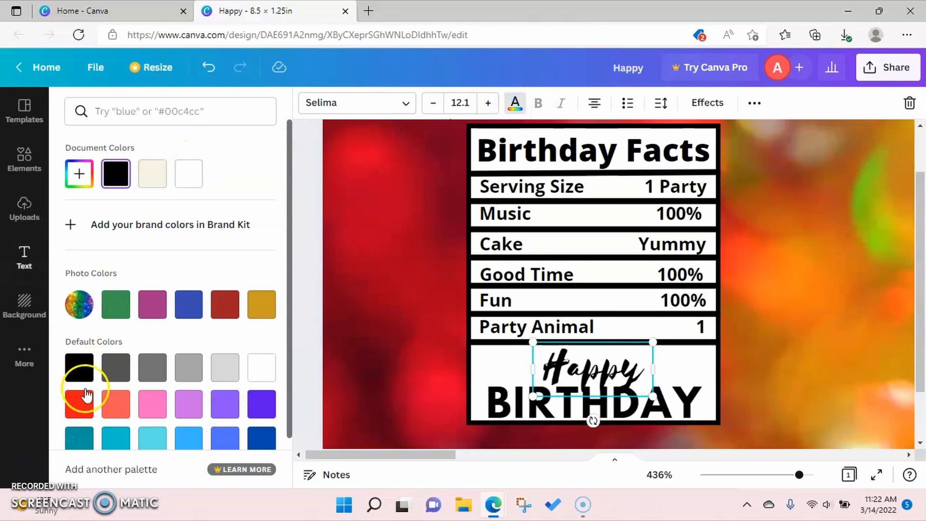
{"action": "left_click", "coordinate": [79, 403]}
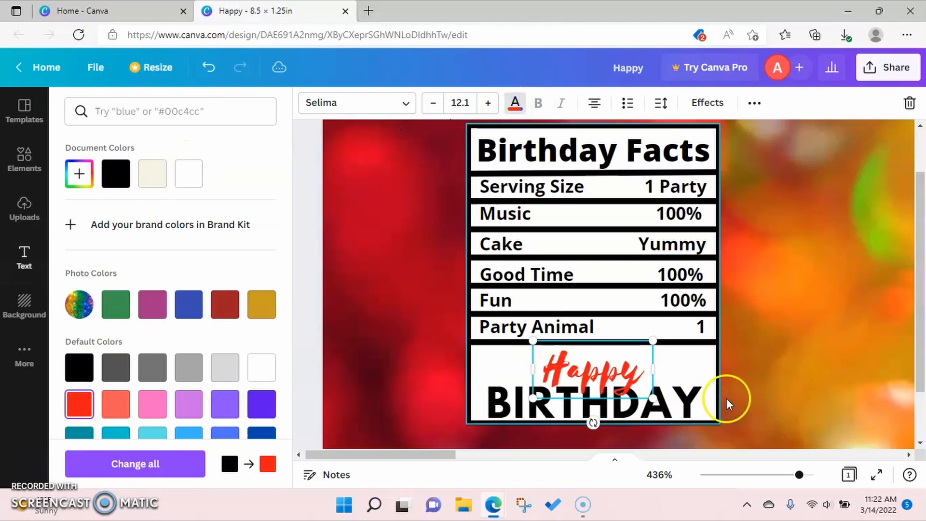
{"action": "left_click", "coordinate": [681, 398]}
{"action": "left_click", "coordinate": [261, 437]}
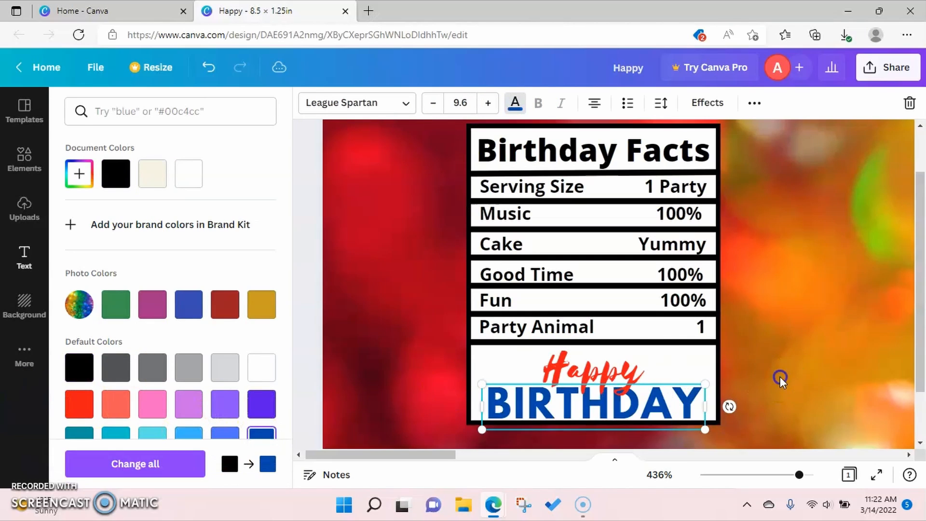
{"action": "key", "text": "Escape"}
Enlarge the main "Happy Birthday!" text in the middle of the label slightly, to font size 35.7
{"action": "left_click", "coordinate": [766, 475]}
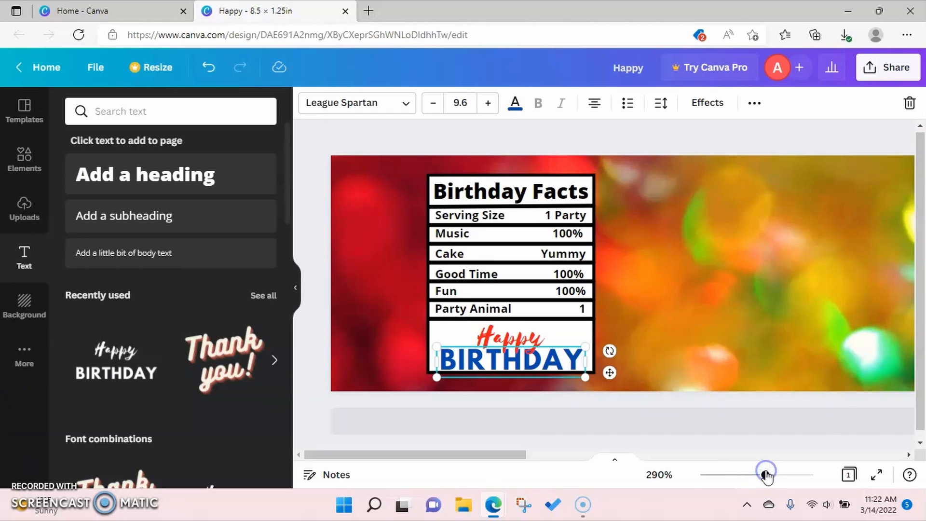
{"action": "left_click_drag", "start_coordinate": [764, 478], "coordinate": [723, 474]}
{"action": "left_click", "coordinate": [616, 279]}
{"action": "left_click_drag", "start_coordinate": [678, 304], "coordinate": [688, 312]}
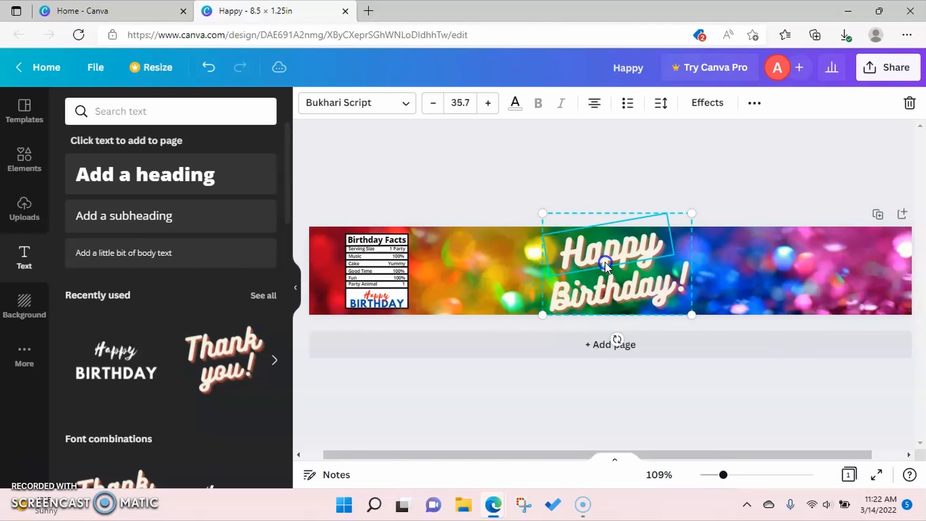
{"action": "left_click", "coordinate": [394, 258]}
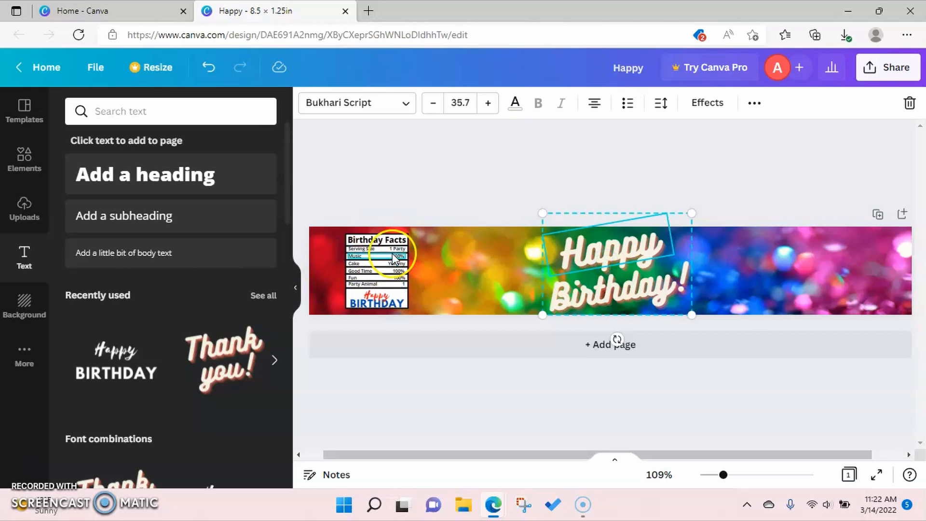
{"action": "left_click", "coordinate": [843, 253]}
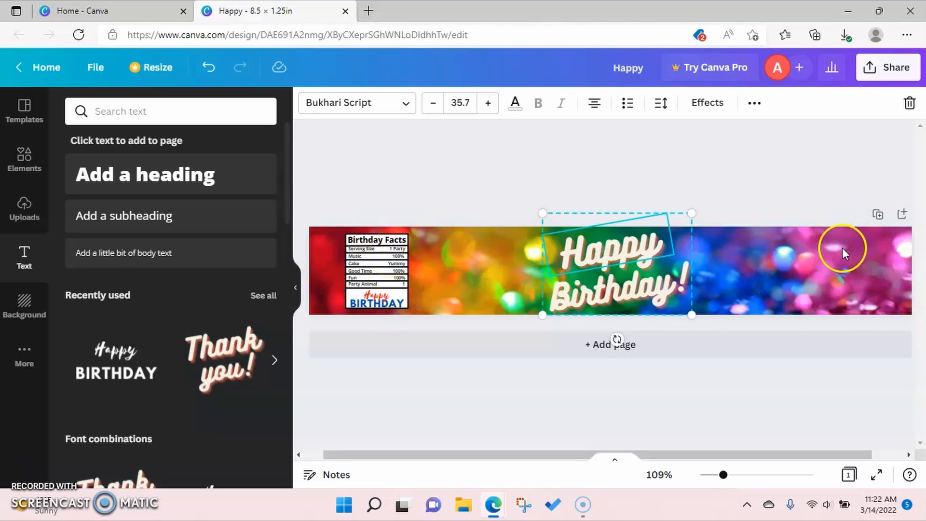
{"action": "left_click", "coordinate": [697, 182]}
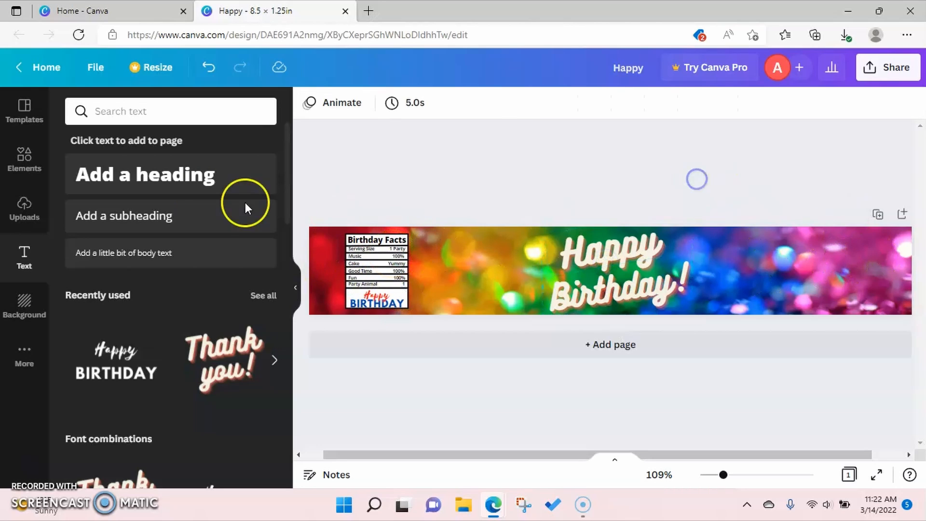
Search the elements library for "birthday" in place of "line"
{"action": "left_click", "coordinate": [28, 166]}
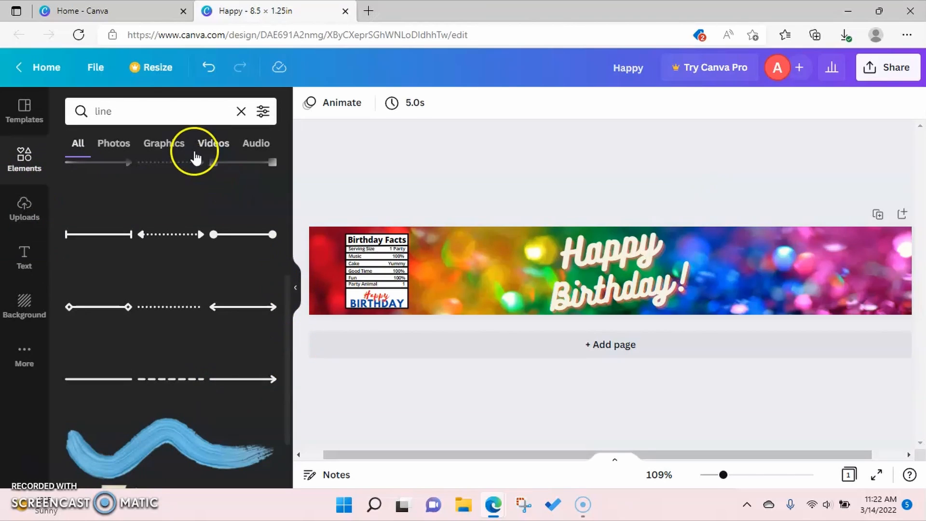
{"action": "left_click", "coordinate": [136, 121]}
{"action": "key", "text": "BackSpace"}
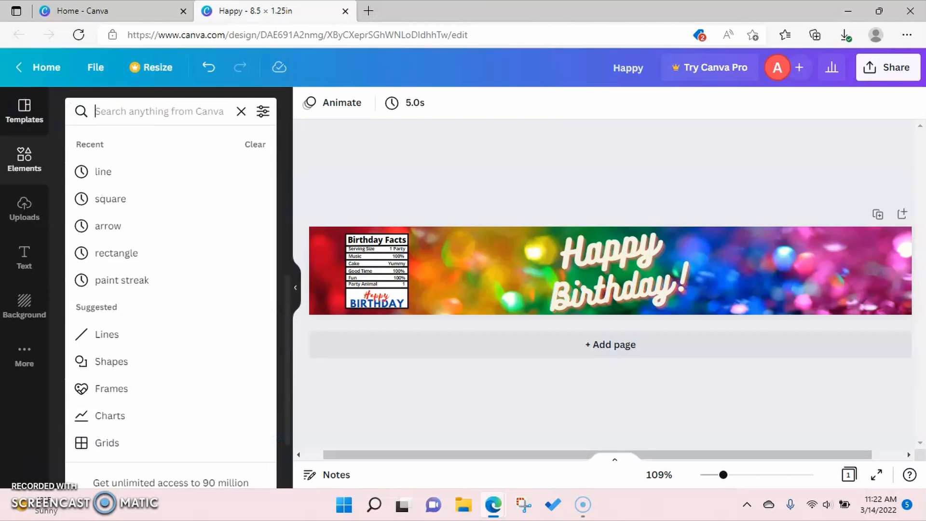
{"action": "type", "text": "birthday"}
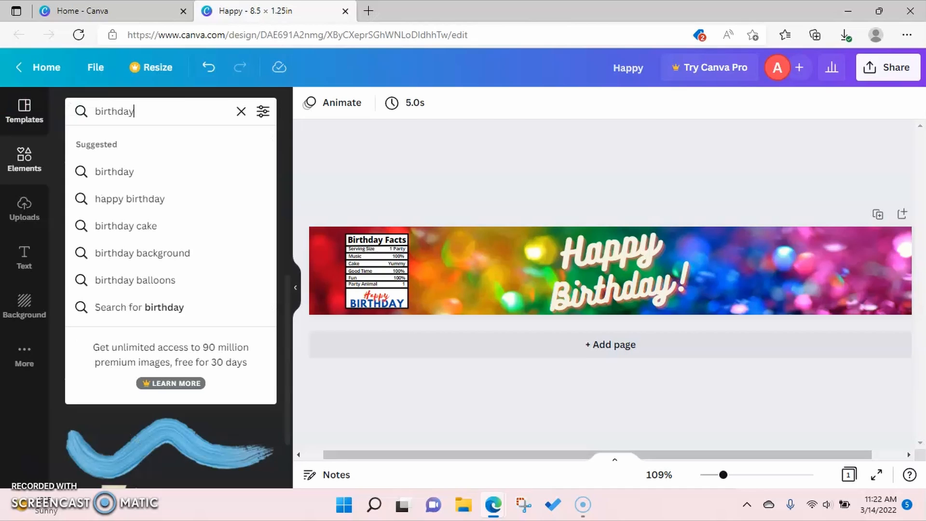
{"action": "key", "text": "Return"}
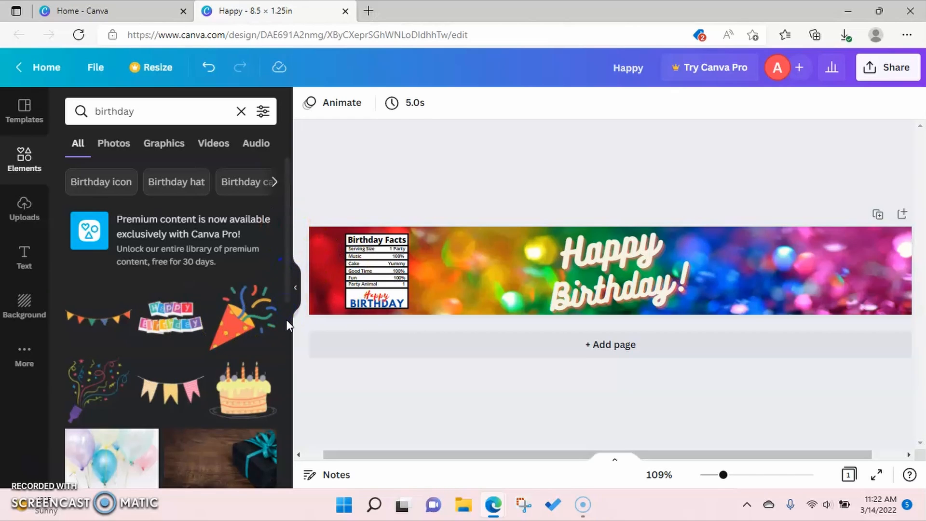
Add the star balloons graphic, enlarge it to nearly the label's height and place it at the label's pink end
{"action": "scroll", "coordinate": [284, 314], "scroll_direction": "down", "scroll_amount": 5}
{"action": "left_click_drag", "start_coordinate": [285, 325], "coordinate": [292, 446]}
{"action": "left_click_drag", "start_coordinate": [285, 374], "coordinate": [277, 473]}
{"action": "left_click", "coordinate": [84, 326]}
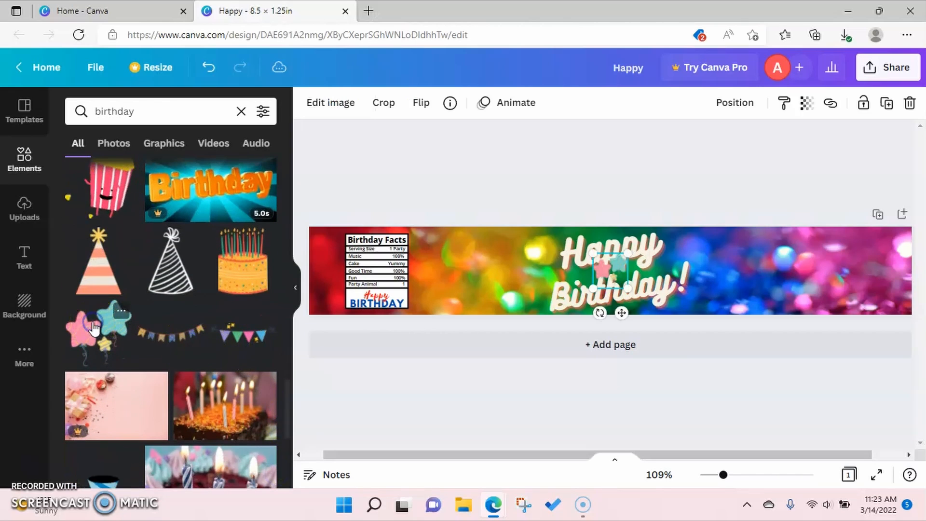
{"action": "left_click_drag", "start_coordinate": [610, 271], "coordinate": [868, 311]}
{"action": "mouse_move", "coordinate": [822, 277]}
{"action": "left_mouse_down"}
{"action": "mouse_move", "coordinate": [833, 264]}
{"action": "mouse_move", "coordinate": [834, 274]}
{"action": "left_mouse_up"}
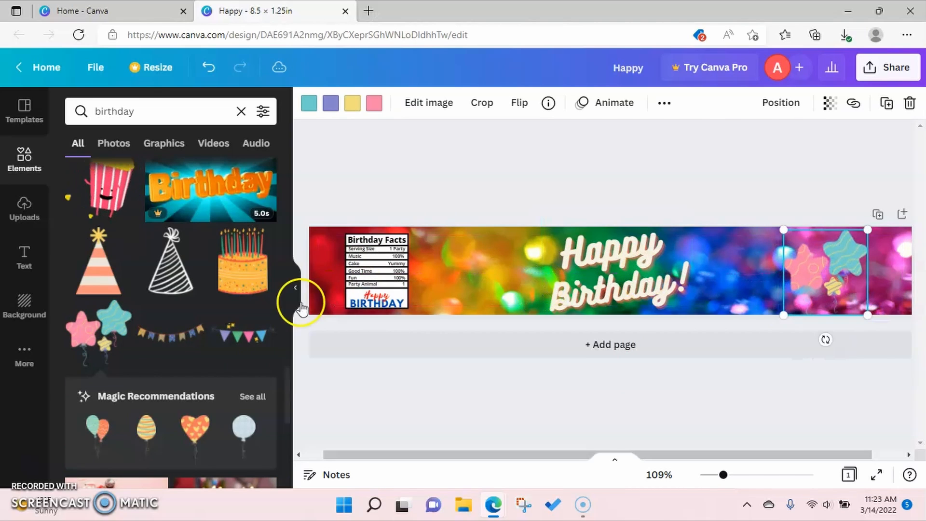
Browse further birthday elements and delete the star balloons graphic from the label
{"action": "scroll", "coordinate": [285, 380], "scroll_direction": "down", "scroll_amount": 10}
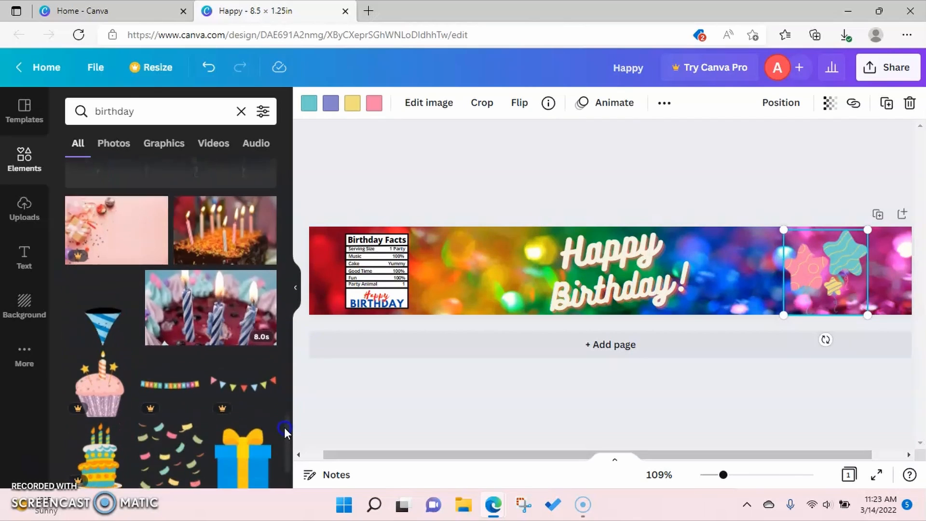
{"action": "scroll", "coordinate": [280, 449], "scroll_direction": "down", "scroll_amount": 3}
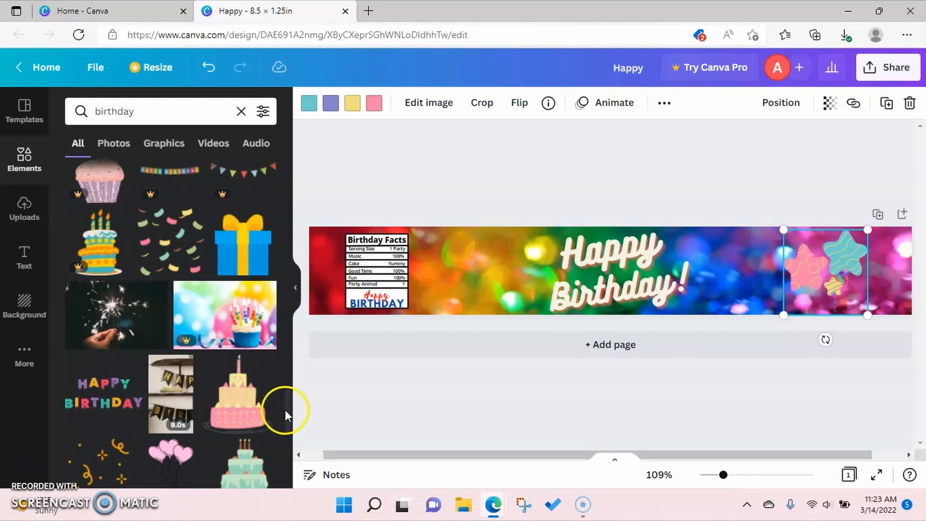
{"action": "scroll", "coordinate": [285, 410], "scroll_direction": "down", "scroll_amount": 3}
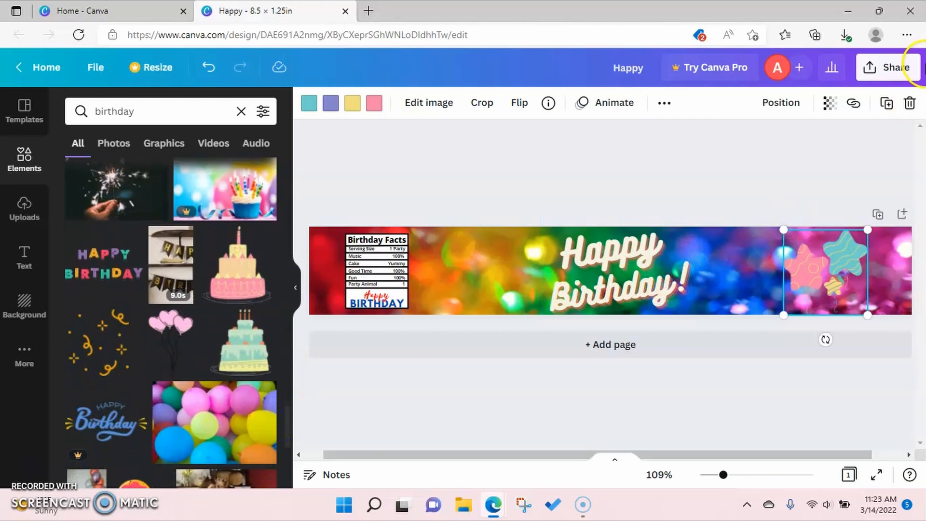
{"action": "left_click", "coordinate": [909, 103]}
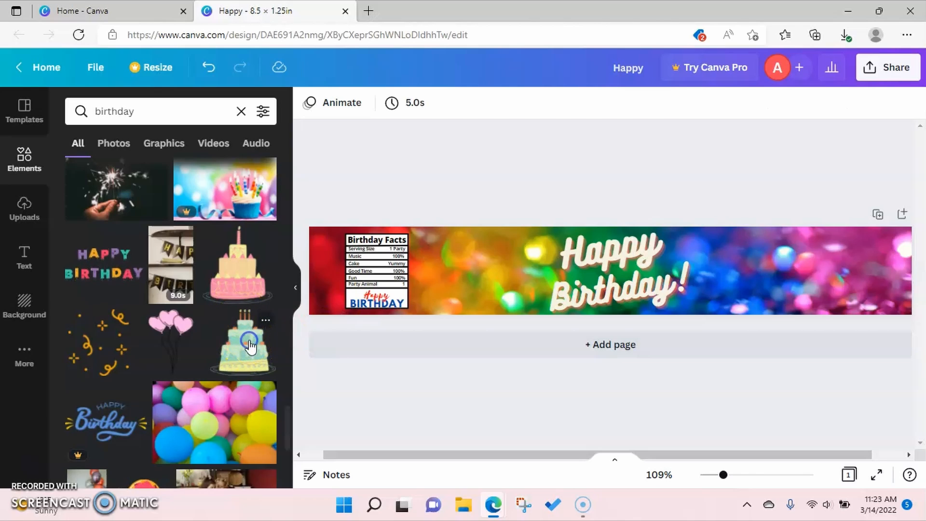
Add the teal three-tier birthday cake graphic and place it at nearly full label height at the pink end
{"action": "left_click", "coordinate": [249, 344]}
{"action": "left_click_drag", "start_coordinate": [610, 270], "coordinate": [835, 288]}
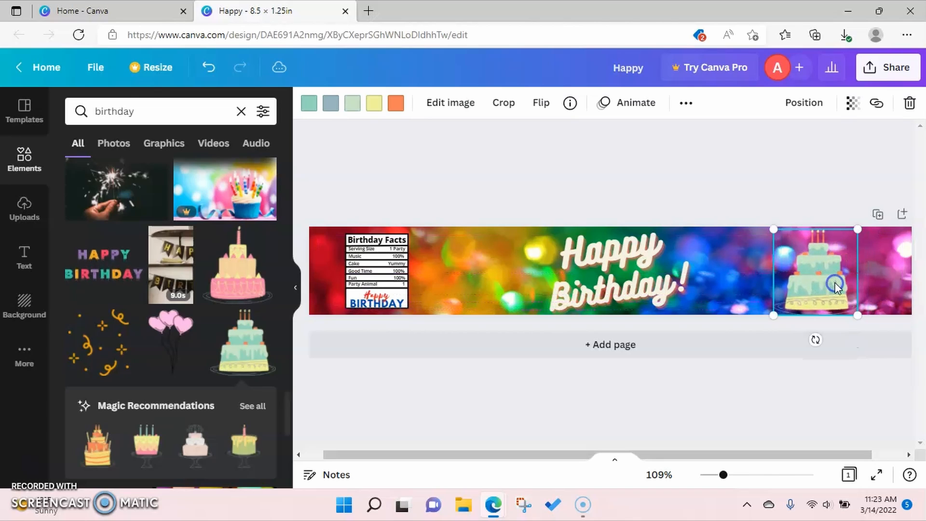
{"action": "left_click", "coordinate": [693, 162]}
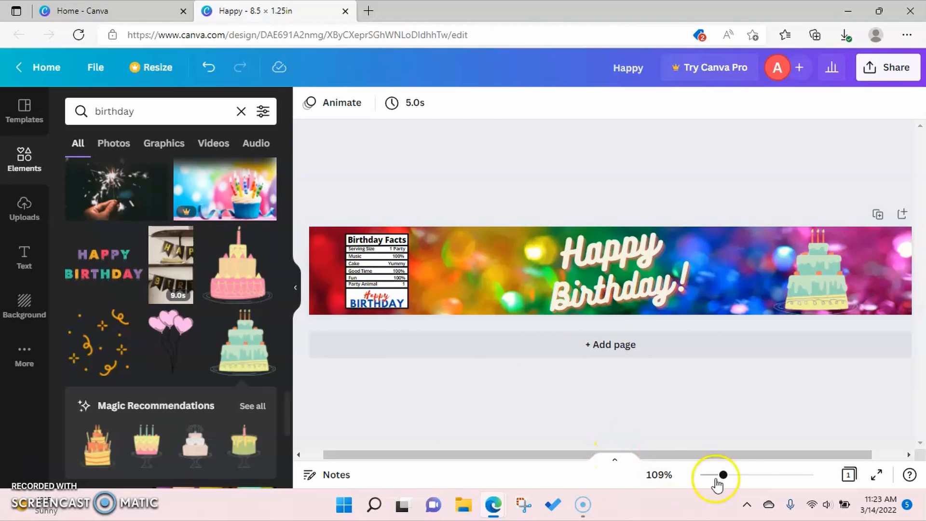
Replace the word "Happy" above "BIRTHDAY" in the Birthday Facts box with the birthday girl's first name in possessive form
{"action": "left_click", "coordinate": [739, 476]}
{"action": "left_click_drag", "start_coordinate": [658, 460], "coordinate": [518, 438]}
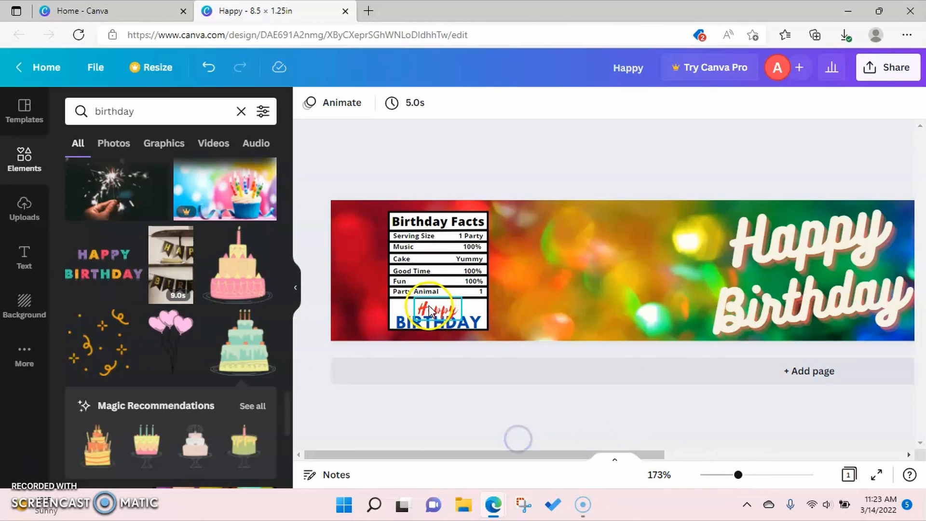
{"action": "left_click", "coordinate": [429, 309]}
{"action": "left_click", "coordinate": [429, 309]}
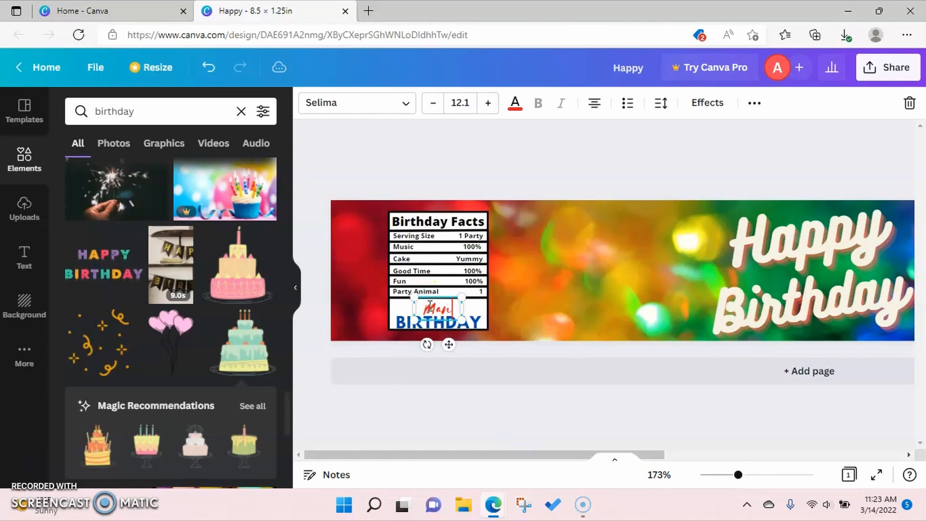
{"action": "key", "text": "Return"}
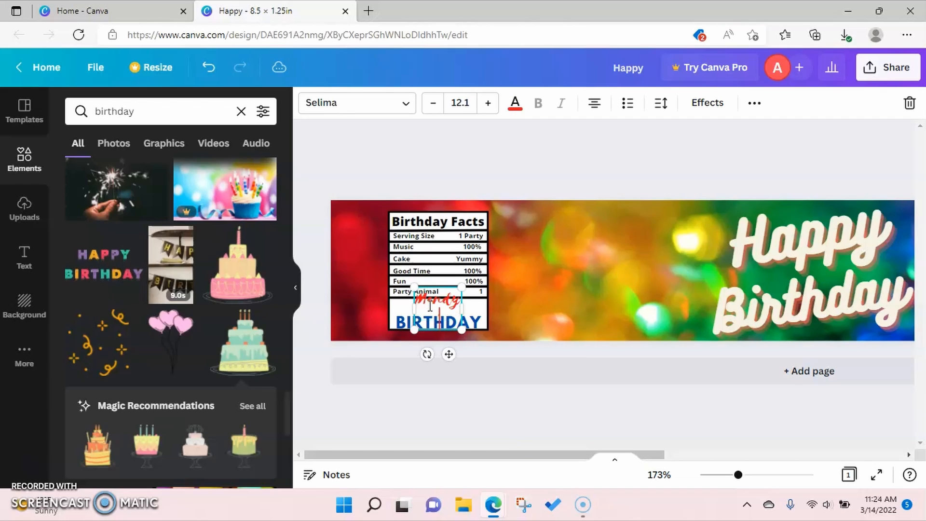
Widen the name's text box so it fits on one line and centre it just above "BIRTHDAY" in the facts box
{"action": "left_click_drag", "start_coordinate": [462, 310], "coordinate": [484, 309]}
{"action": "left_click", "coordinate": [451, 299]}
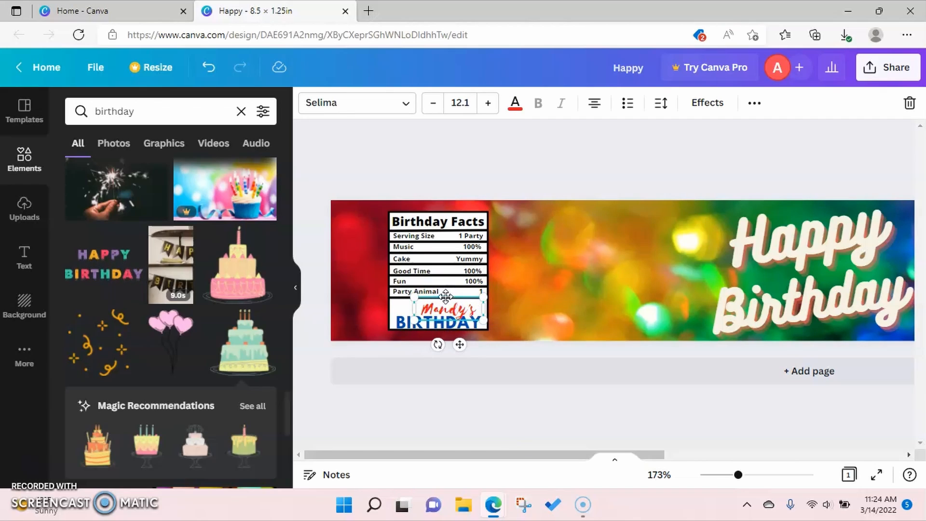
{"action": "left_click_drag", "start_coordinate": [442, 295], "coordinate": [440, 293]}
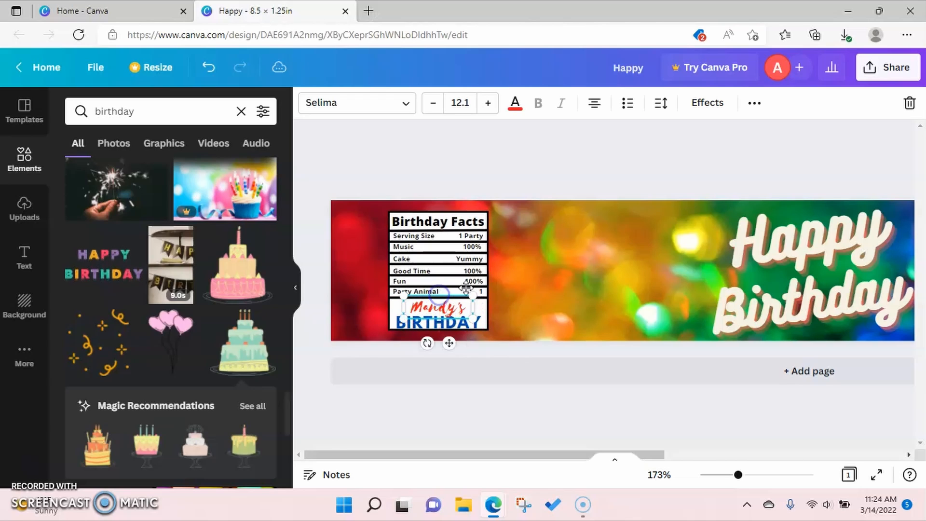
{"action": "left_click", "coordinate": [573, 276]}
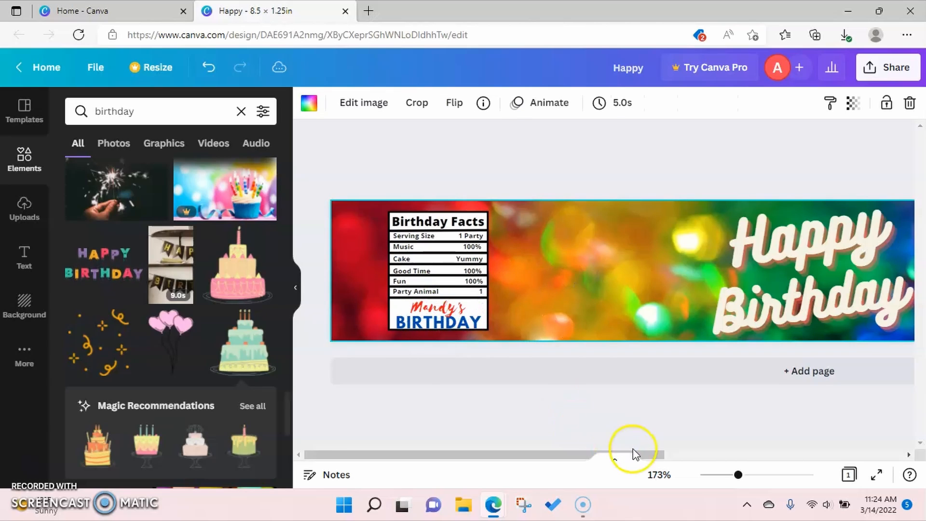
{"action": "left_click_drag", "start_coordinate": [741, 478], "coordinate": [721, 478]}
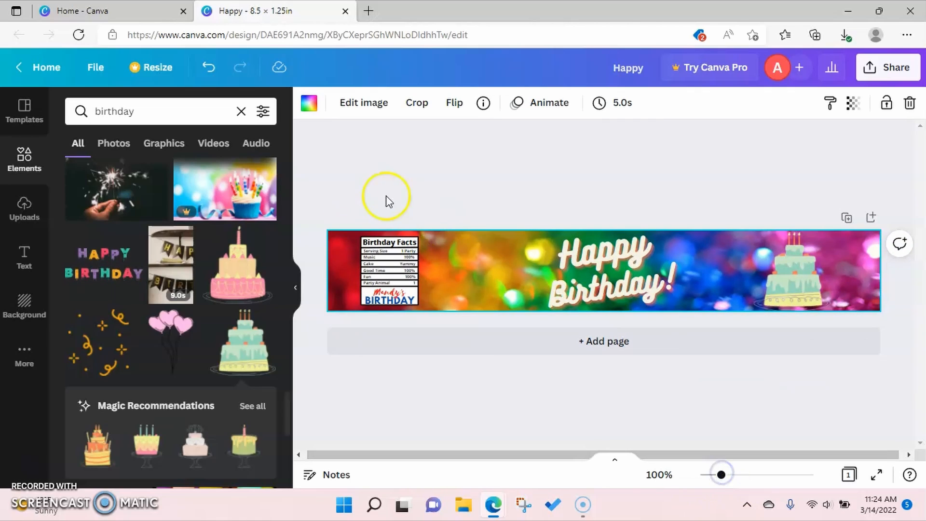
Clear the elements search, add the recently used pink brush stroke and enlarge it to cover the "Happy Birthday!" text
{"action": "left_click", "coordinate": [241, 111]}
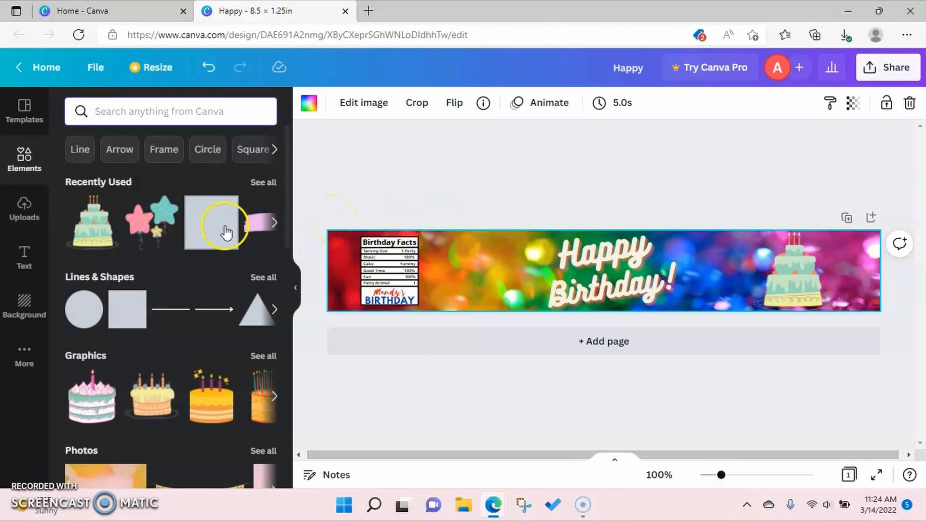
{"action": "left_click", "coordinate": [252, 224]}
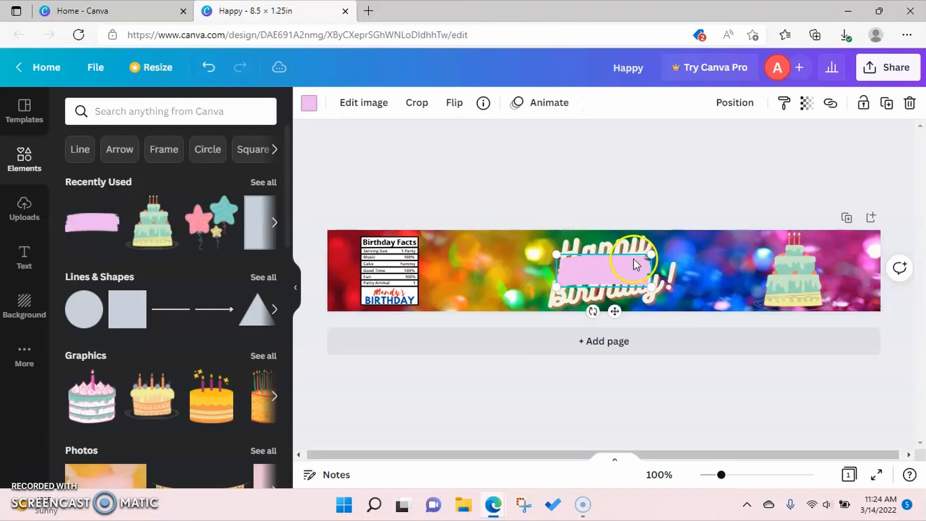
{"action": "left_click_drag", "start_coordinate": [604, 256], "coordinate": [580, 235]}
{"action": "mouse_move", "coordinate": [625, 265]}
{"action": "left_mouse_down"}
{"action": "mouse_move", "coordinate": [688, 308]}
{"action": "mouse_move", "coordinate": [706, 339]}
{"action": "left_mouse_up"}
{"action": "left_click_drag", "start_coordinate": [669, 255], "coordinate": [653, 256]}
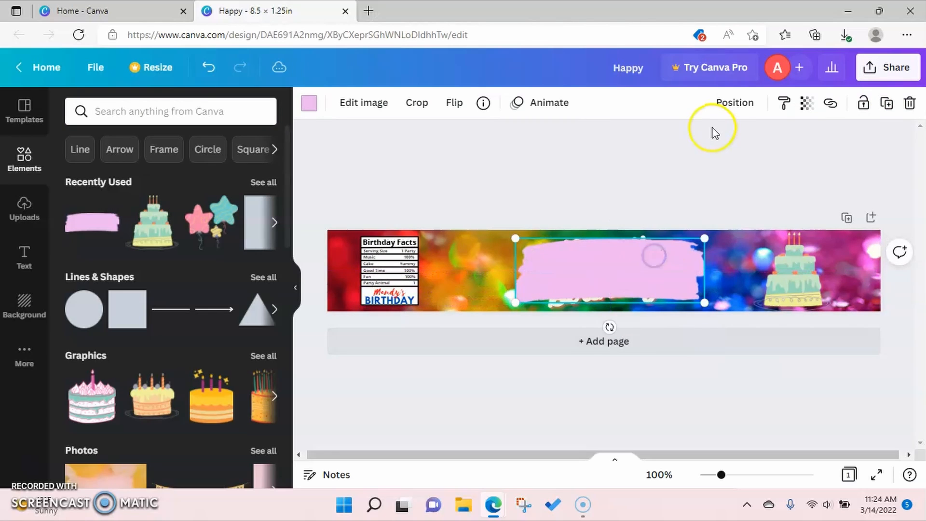
Send the pink brush stroke backward behind the "Happy Birthday!" text
{"action": "left_click", "coordinate": [739, 107]}
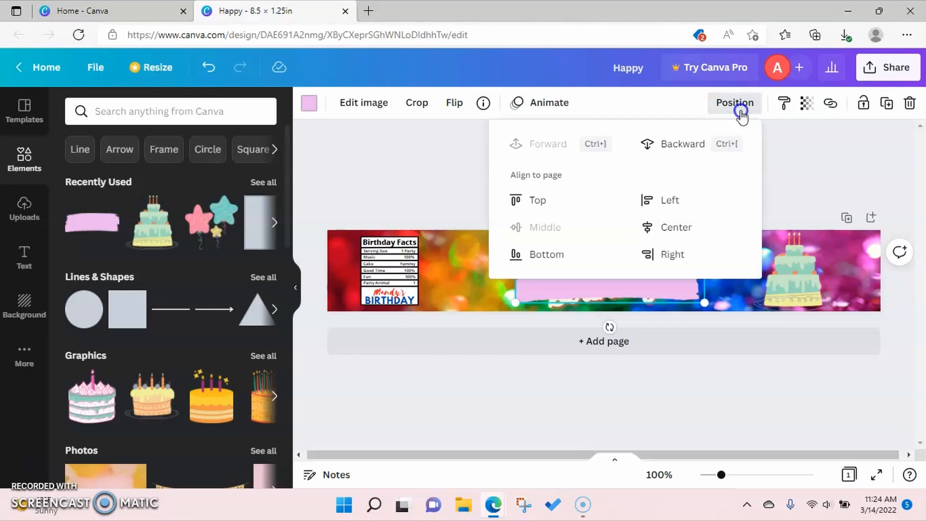
{"action": "left_click", "coordinate": [669, 142]}
{"action": "left_click", "coordinate": [419, 181]}
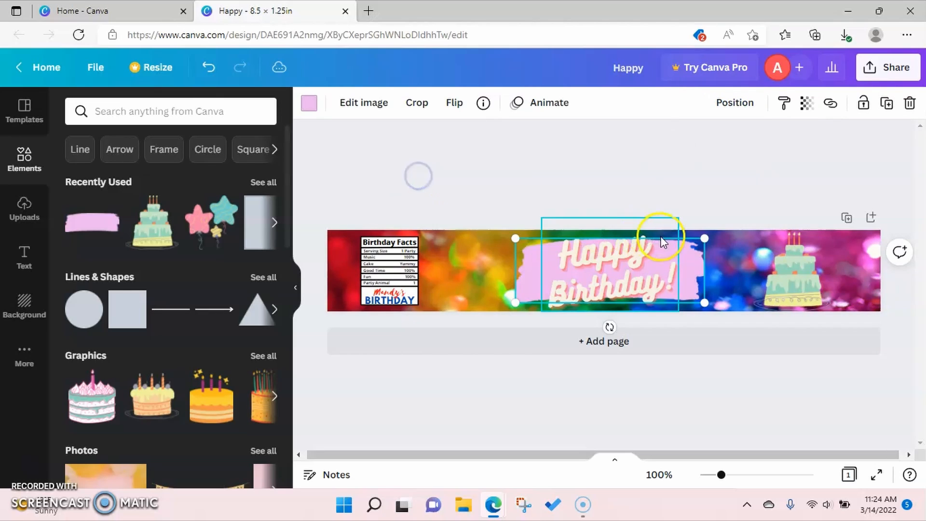
{"action": "left_click", "coordinate": [634, 193]}
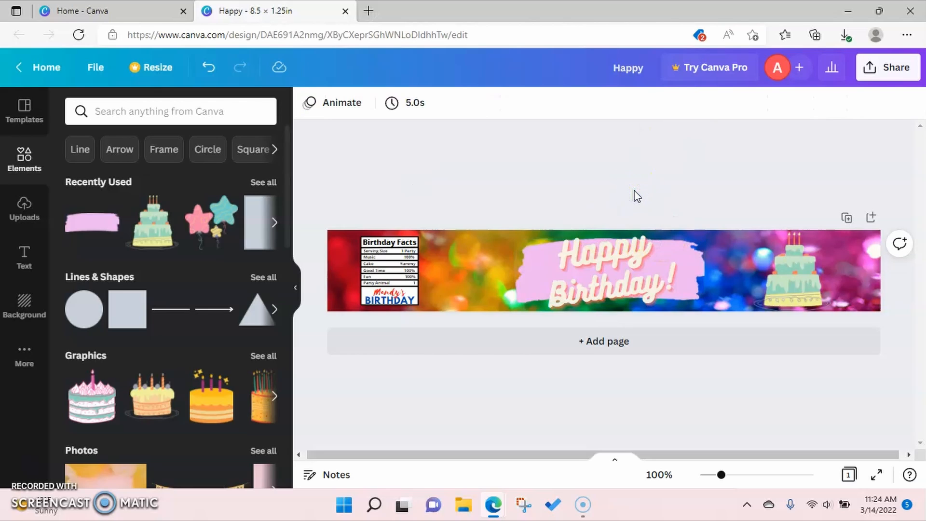
Try red and pale yellow as the brush stroke's colour and delete the brush stroke from the label
{"action": "left_click", "coordinate": [680, 268]}
{"action": "left_click", "coordinate": [313, 102]}
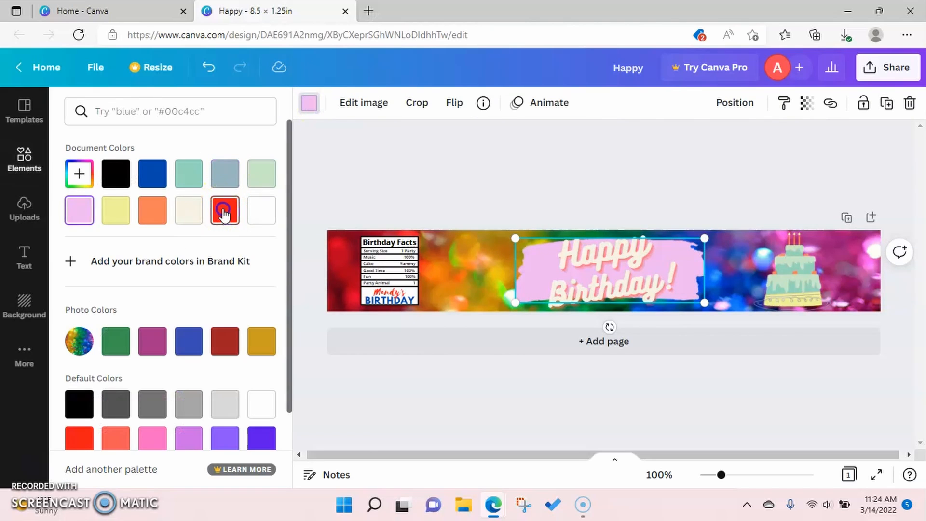
{"action": "left_click", "coordinate": [225, 211]}
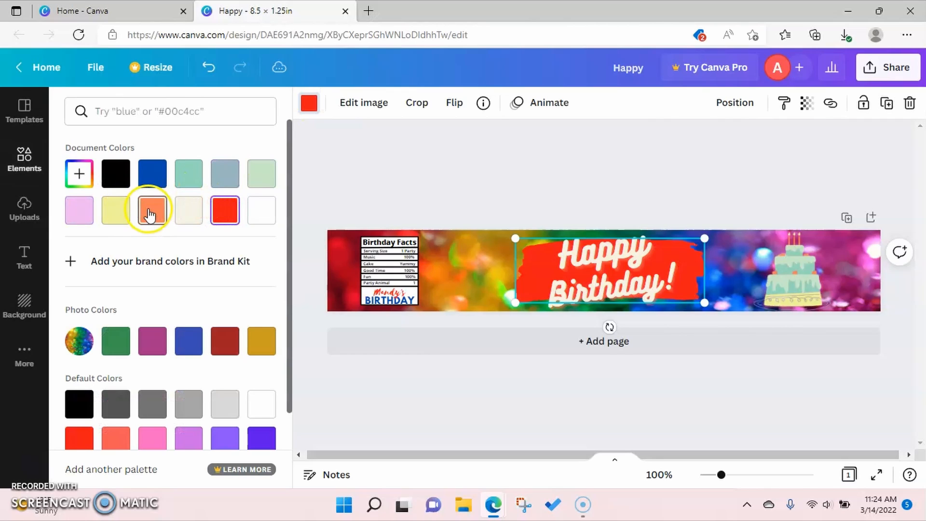
{"action": "left_click", "coordinate": [117, 210]}
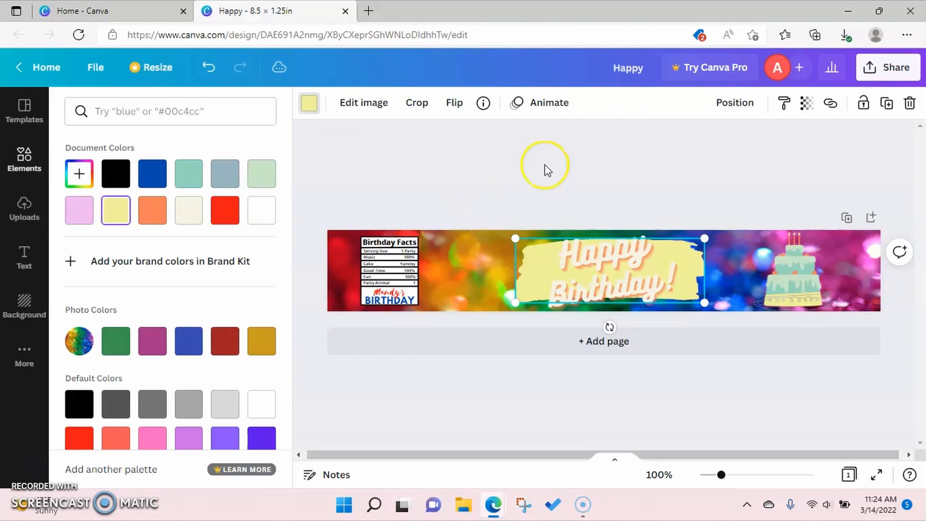
{"action": "left_click", "coordinate": [910, 102]}
{"action": "left_click", "coordinate": [610, 161]}
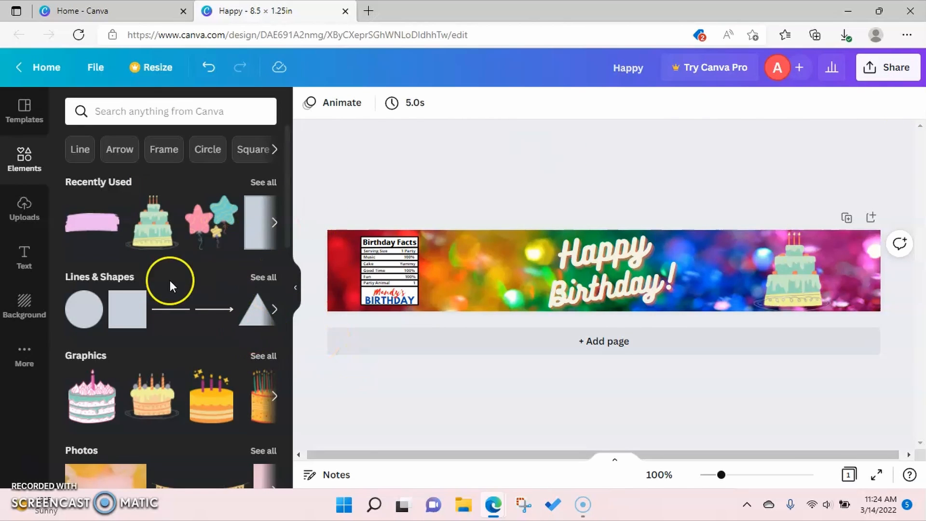
Add a grey square spanning the label's full height at the "Happy Birthday!" text and send it backward behind the text
{"action": "left_click", "coordinate": [130, 316]}
{"action": "left_click_drag", "start_coordinate": [611, 274], "coordinate": [727, 314]}
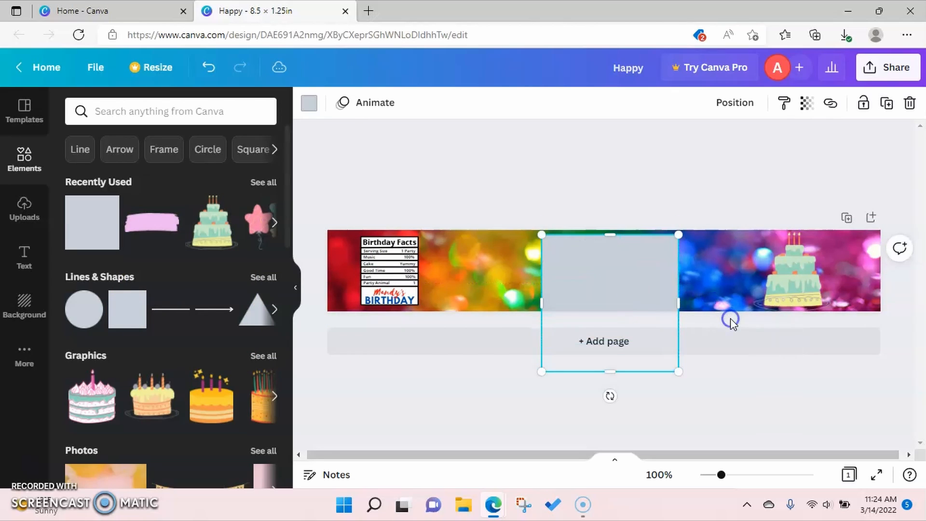
{"action": "left_click_drag", "start_coordinate": [611, 292], "coordinate": [612, 282]}
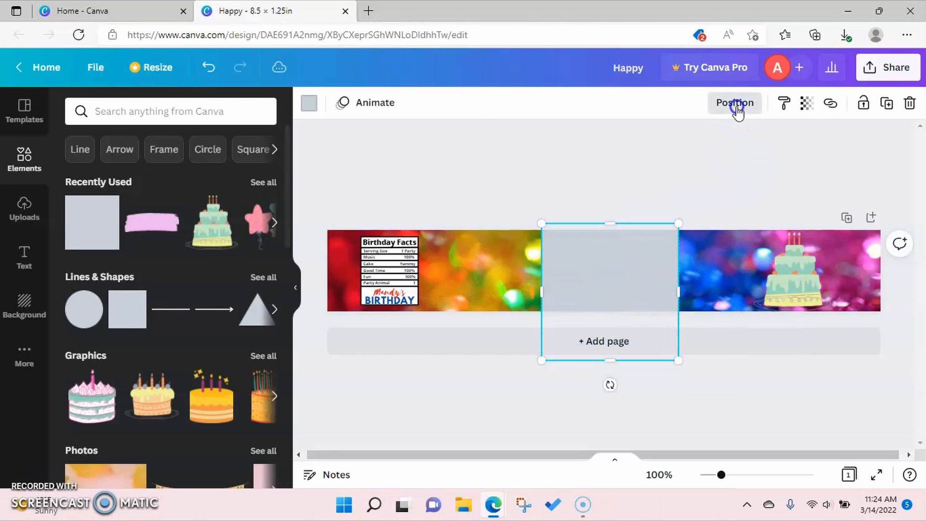
{"action": "left_click", "coordinate": [737, 107]}
{"action": "left_click", "coordinate": [674, 145]}
{"action": "left_click", "coordinate": [371, 174]}
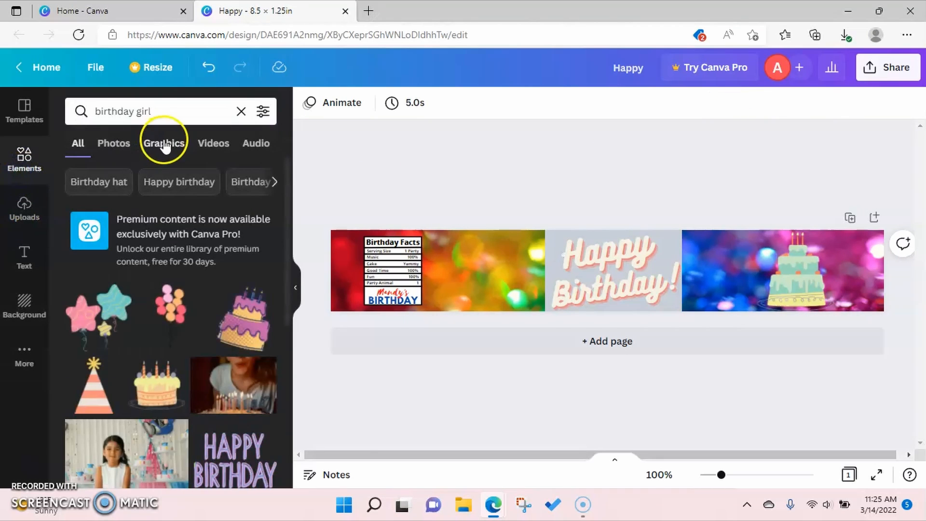
Search the elements for "birthday girl", add the photo of the girl in white and enlarge it to about 1.8 × 1.2 in beside the facts box
{"action": "left_click_drag", "start_coordinate": [288, 236], "coordinate": [265, 348]}
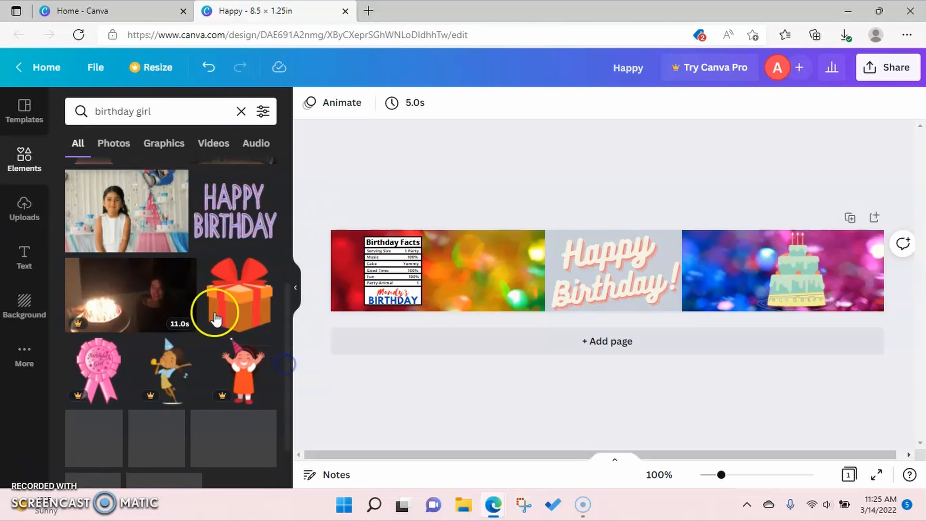
{"action": "left_click", "coordinate": [91, 243]}
{"action": "left_click_drag", "start_coordinate": [609, 270], "coordinate": [512, 263]}
{"action": "left_click_drag", "start_coordinate": [554, 303], "coordinate": [580, 313]}
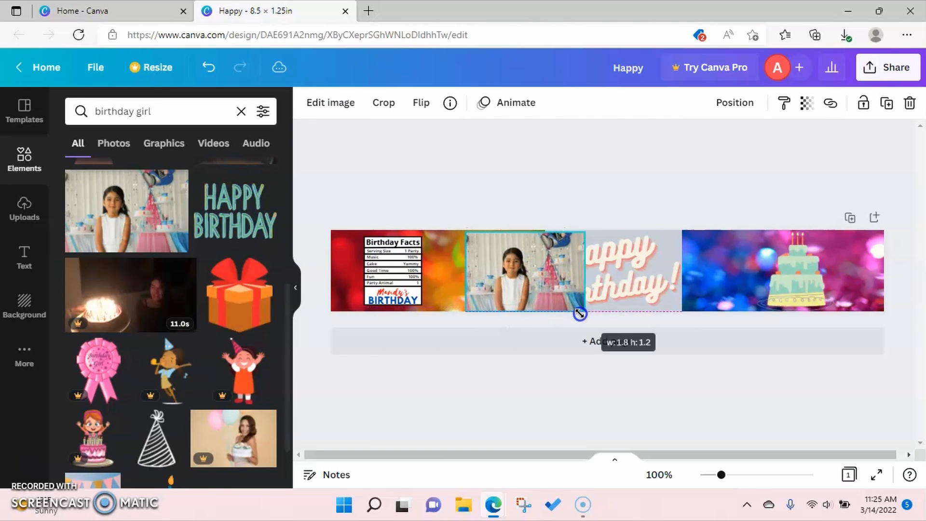
{"action": "left_click_drag", "start_coordinate": [519, 276], "coordinate": [514, 274]}
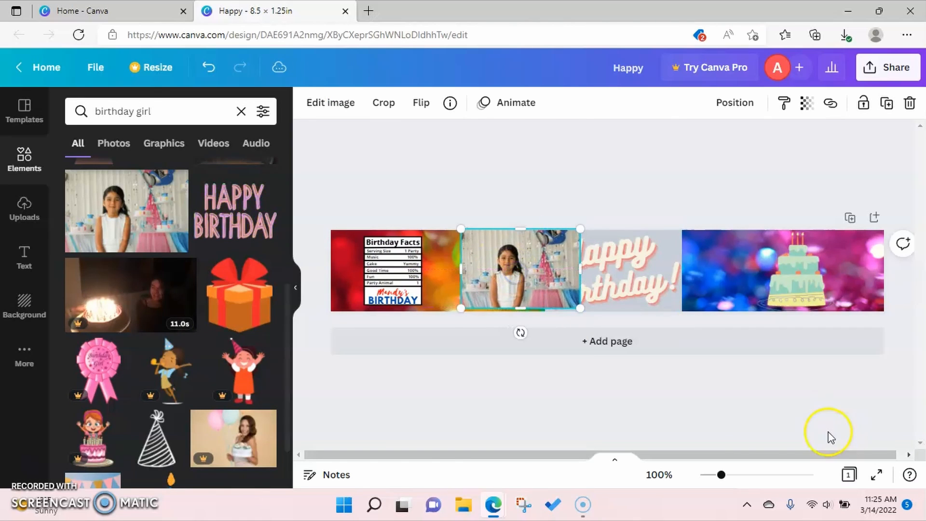
Align the girl's photo with the label's upper edge and crop it closely around her head and upper body
{"action": "left_click", "coordinate": [749, 474]}
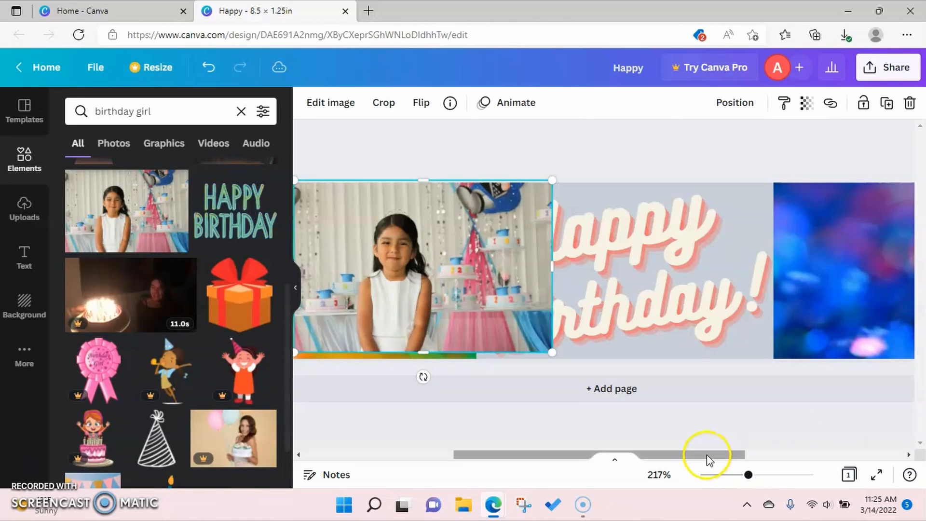
{"action": "left_click_drag", "start_coordinate": [707, 455], "coordinate": [657, 455]}
{"action": "left_click", "coordinate": [490, 263]}
{"action": "left_click_drag", "start_coordinate": [491, 263], "coordinate": [482, 270]}
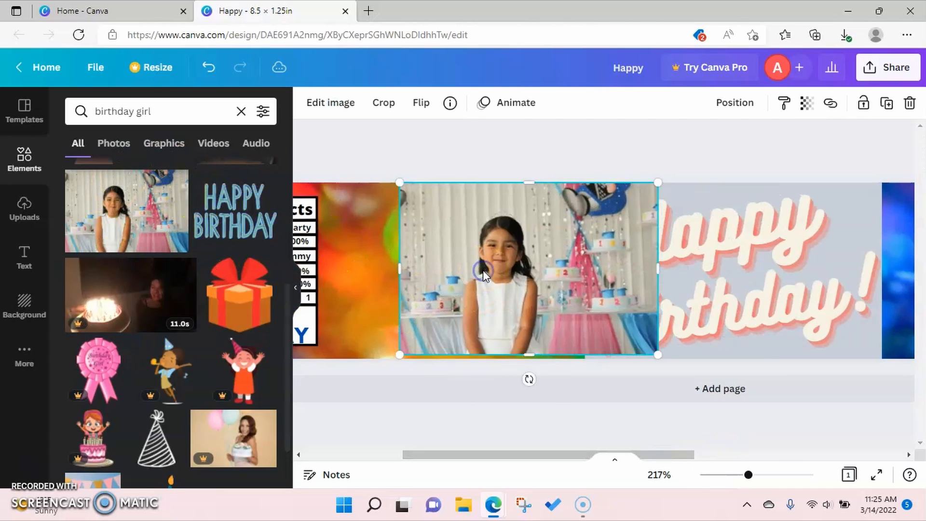
{"action": "left_click", "coordinate": [380, 102]}
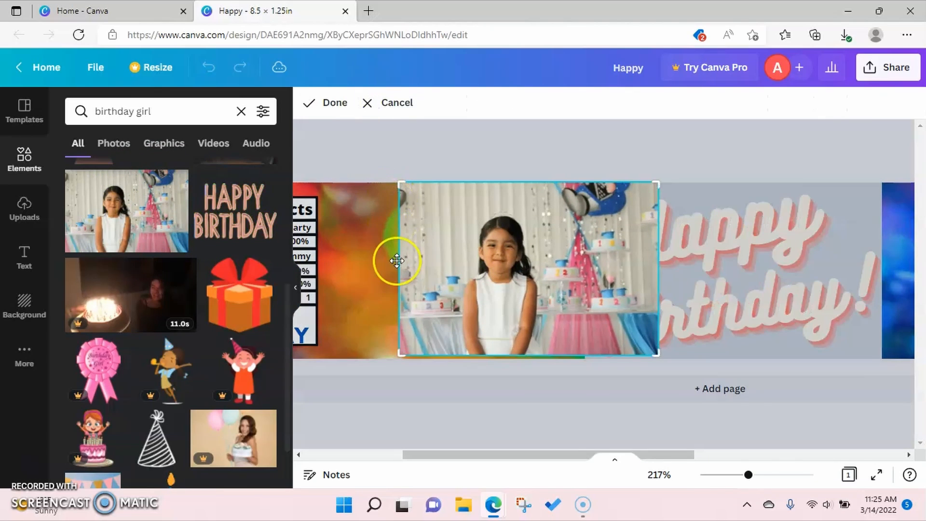
{"action": "left_click_drag", "start_coordinate": [397, 352], "coordinate": [458, 360]}
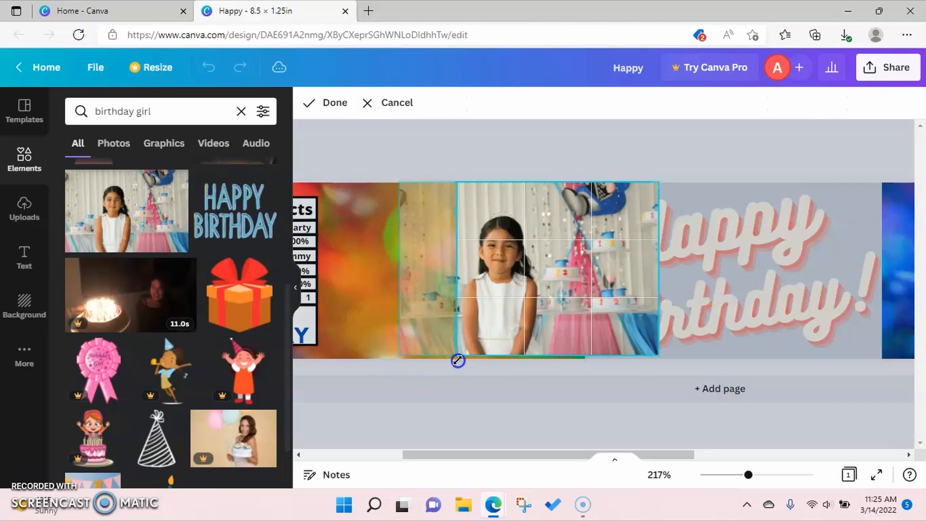
{"action": "left_click_drag", "start_coordinate": [658, 355], "coordinate": [539, 364]}
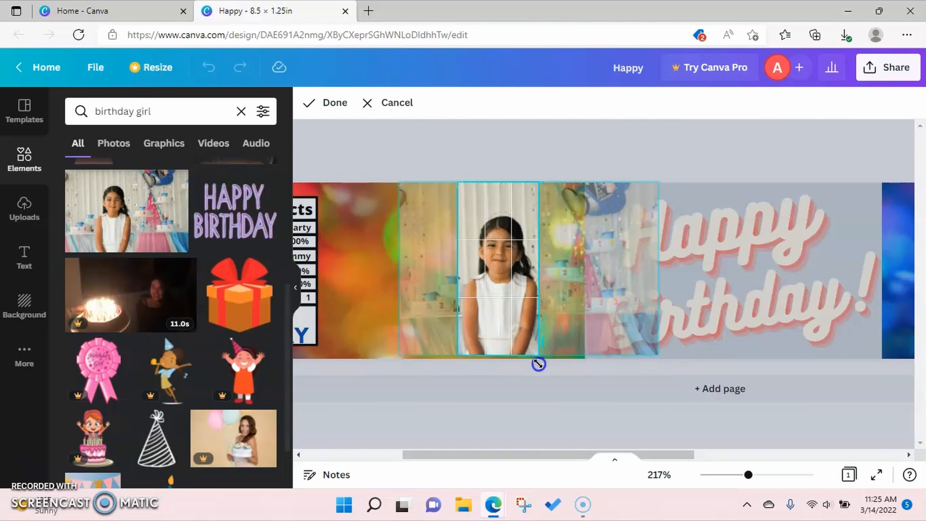
{"action": "left_click_drag", "start_coordinate": [455, 184], "coordinate": [460, 214]}
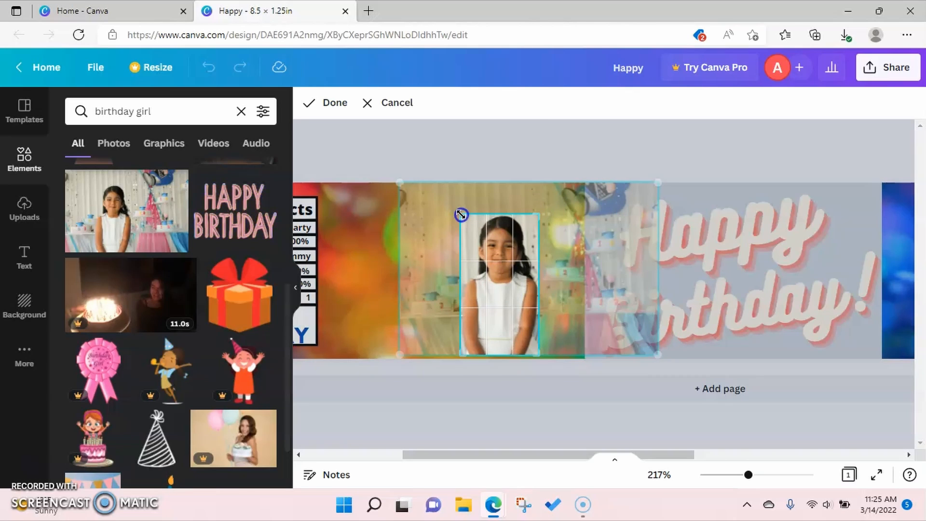
{"action": "left_click", "coordinate": [341, 110]}
Place the cropped photo beside the start of the "Happy Birthday!" text, enlarged to the label's full height and tilted slightly counterclockwise
{"action": "left_click_drag", "start_coordinate": [509, 296], "coordinate": [567, 300]}
{"action": "left_click_drag", "start_coordinate": [516, 215], "coordinate": [491, 200]}
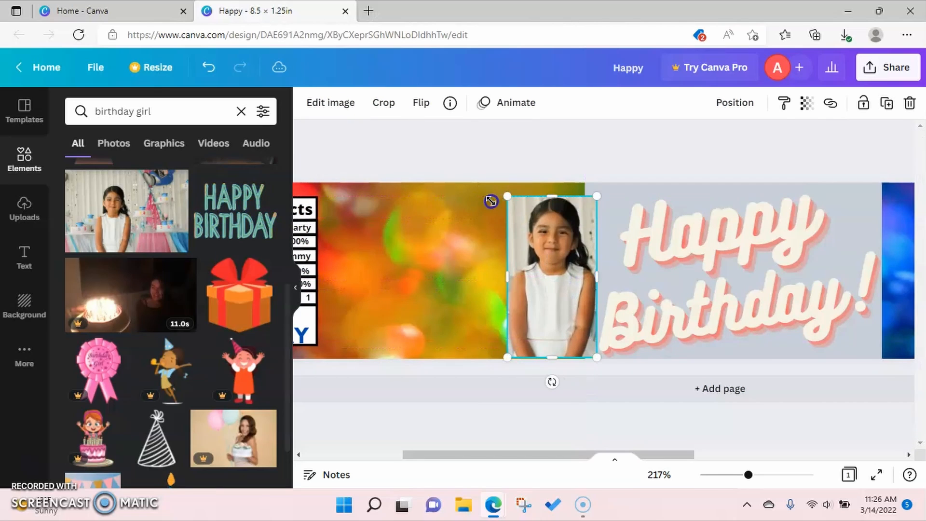
{"action": "left_click_drag", "start_coordinate": [550, 380], "coordinate": [562, 382]}
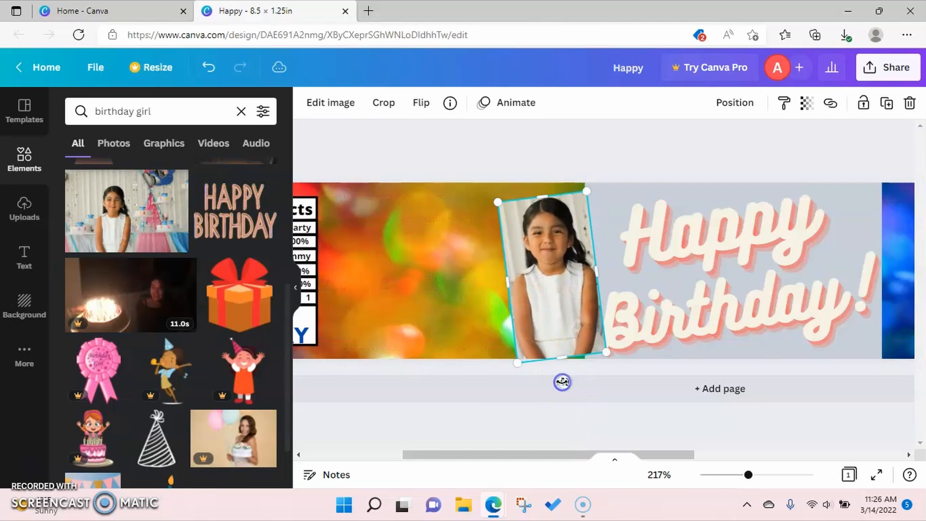
{"action": "left_click_drag", "start_coordinate": [561, 289], "coordinate": [561, 282]}
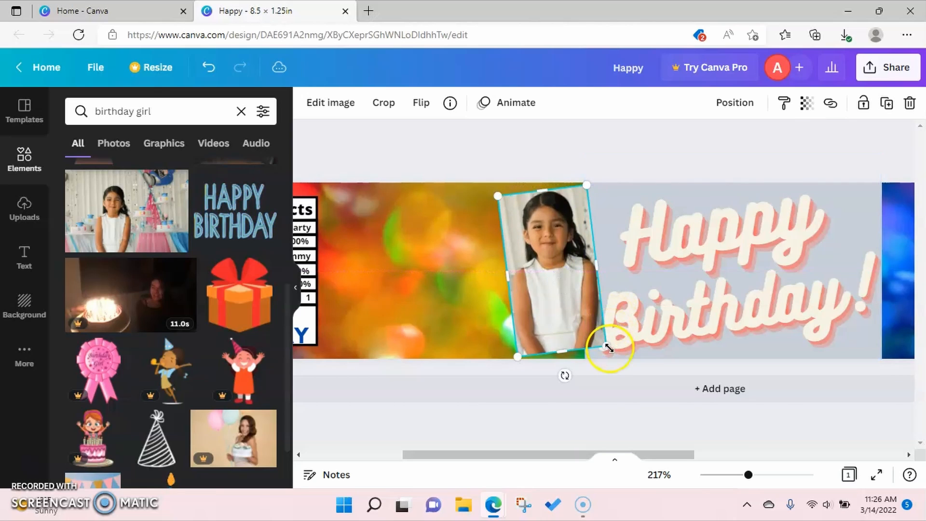
{"action": "left_click_drag", "start_coordinate": [612, 353], "coordinate": [619, 361]}
{"action": "left_click_drag", "start_coordinate": [564, 303], "coordinate": [552, 300]}
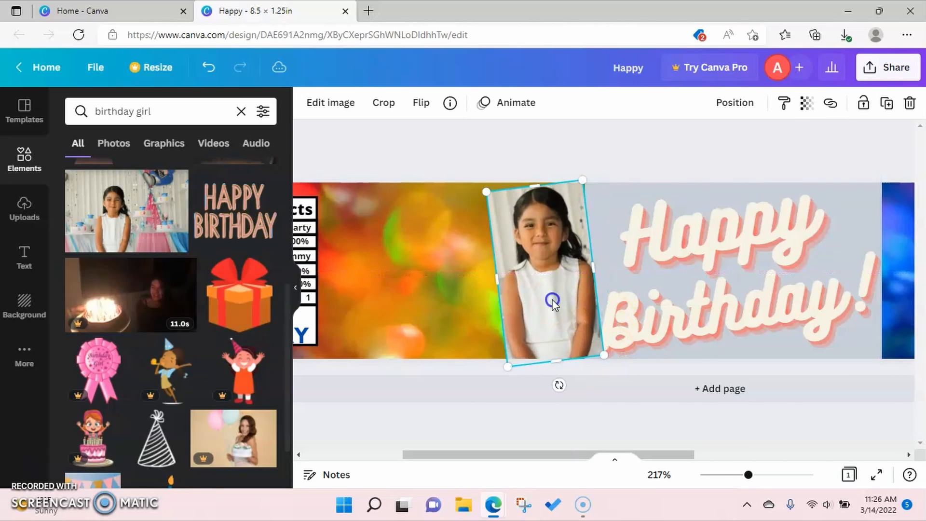
{"action": "left_click", "coordinate": [533, 159]}
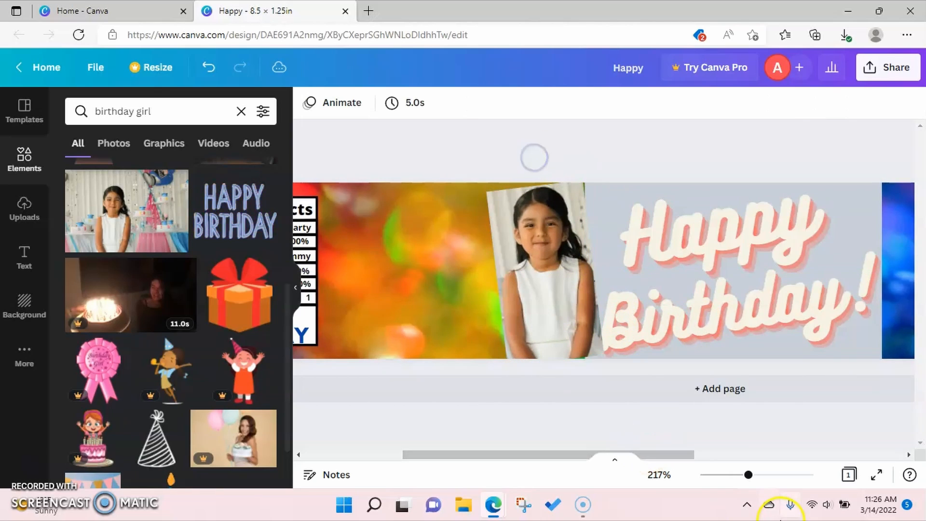
{"action": "left_click_drag", "start_coordinate": [747, 475], "coordinate": [735, 476]}
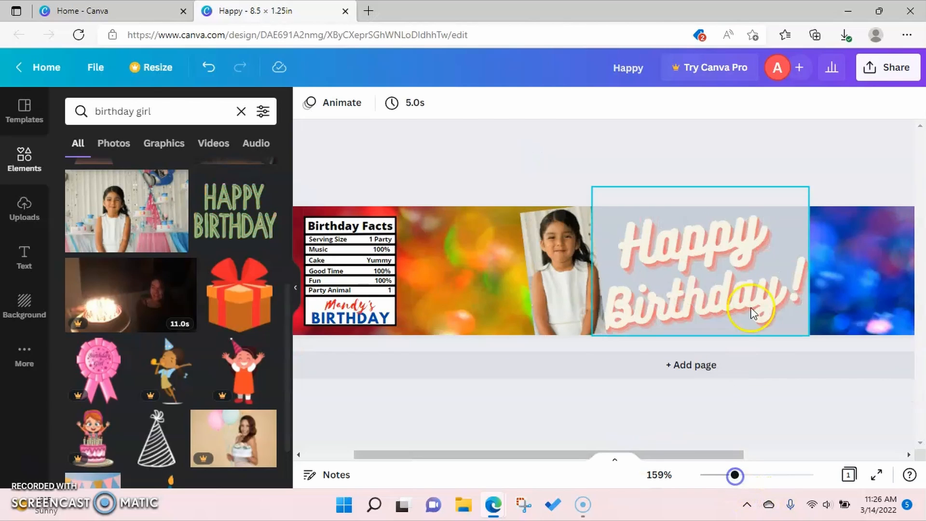
{"action": "left_click", "coordinate": [784, 238]}
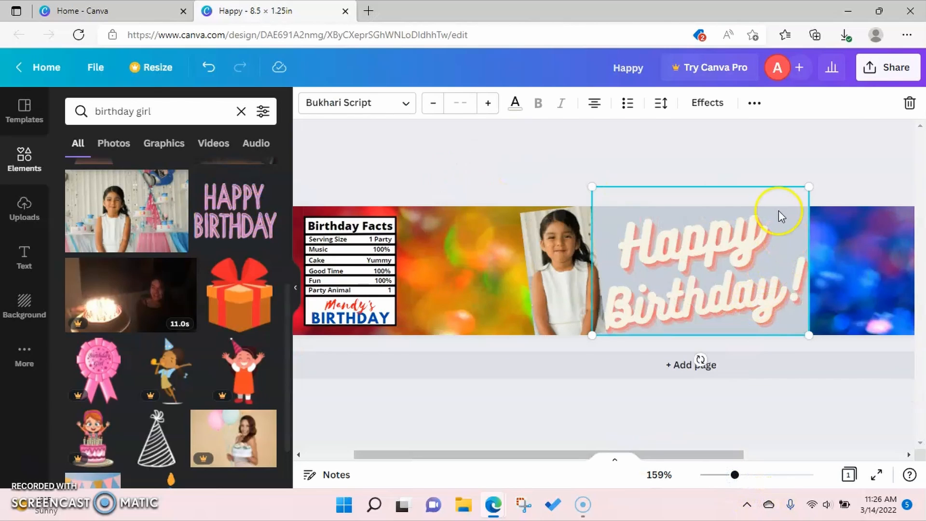
{"action": "left_click", "coordinate": [909, 103]}
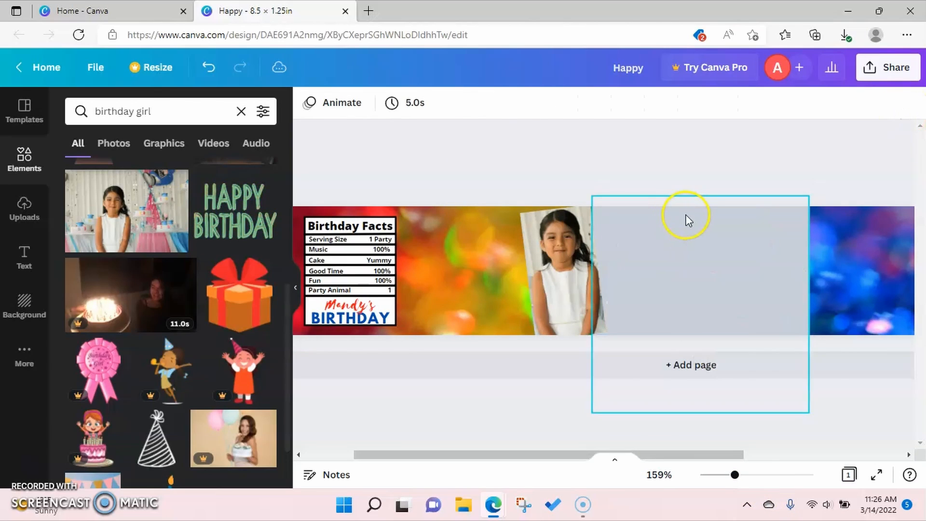
{"action": "key", "text": "ctrl+z"}
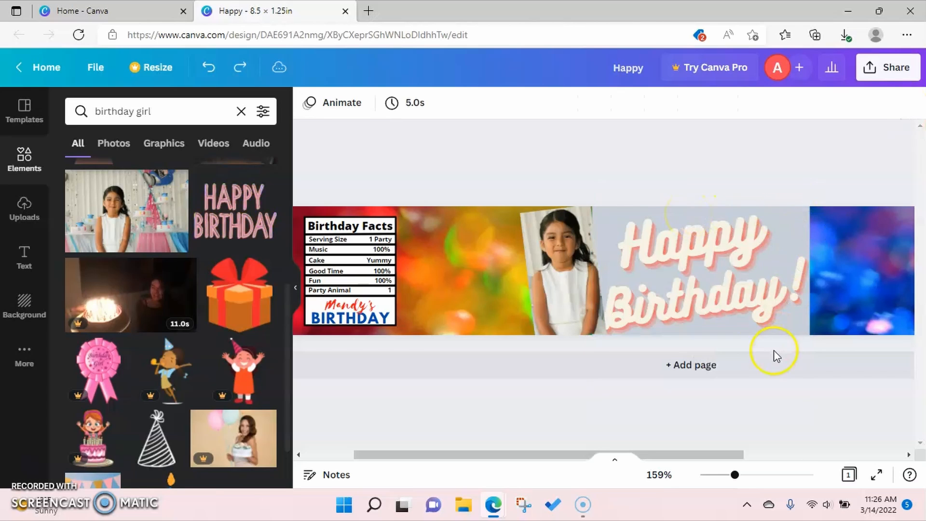
Delete the grey square behind the "Happy Birthday!" text
{"action": "left_click", "coordinate": [744, 261]}
{"action": "left_click", "coordinate": [783, 323]}
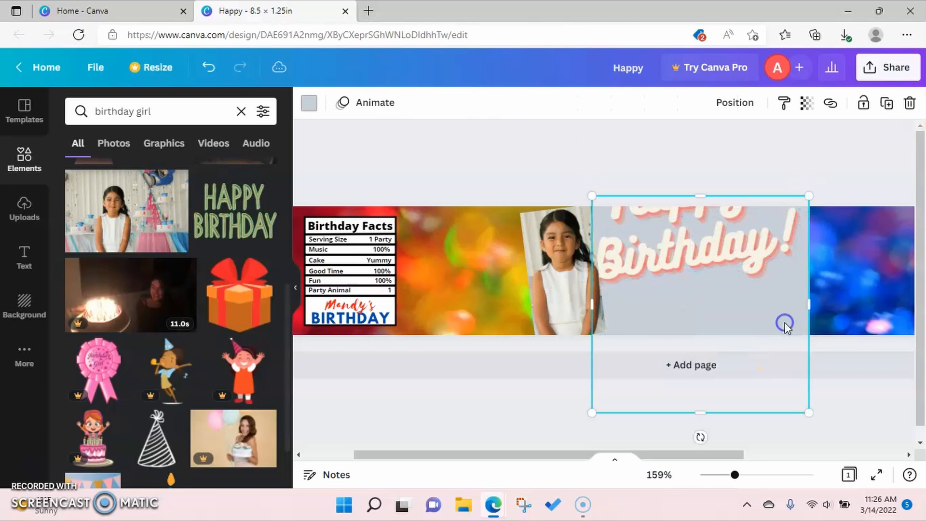
{"action": "left_click", "coordinate": [913, 103]}
Reposition the "Happy Birthday!" text near the label's middle and move the girl's photo close beside the start of the text
{"action": "left_click_drag", "start_coordinate": [682, 233], "coordinate": [715, 284]}
{"action": "left_click_drag", "start_coordinate": [734, 475], "coordinate": [714, 475]}
{"action": "left_click_drag", "start_coordinate": [638, 273], "coordinate": [649, 275]}
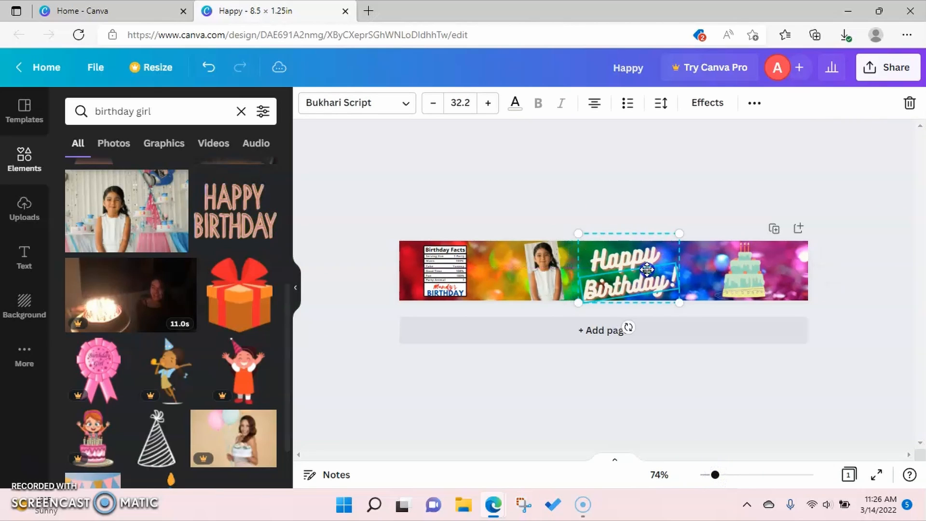
{"action": "left_click", "coordinate": [544, 275]}
{"action": "left_click_drag", "start_coordinate": [543, 275], "coordinate": [558, 270]}
{"action": "left_click", "coordinate": [651, 277]}
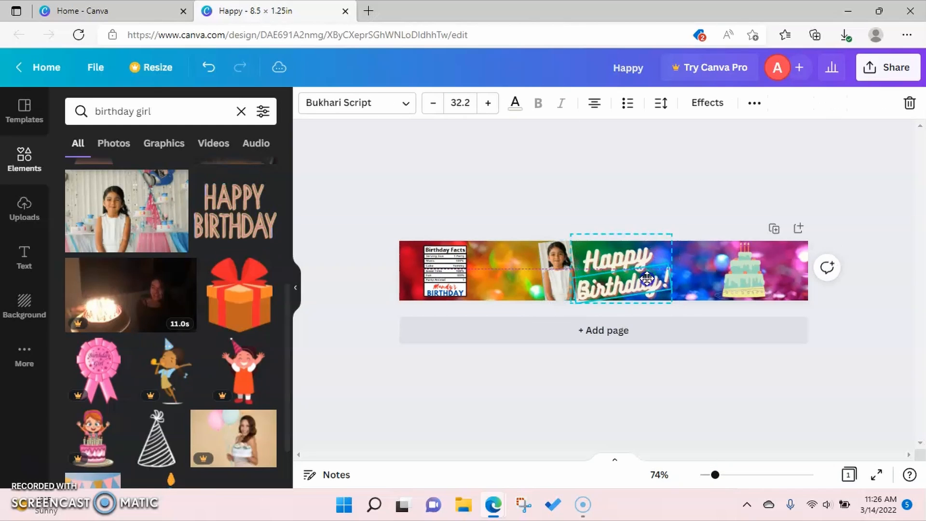
{"action": "left_click_drag", "start_coordinate": [654, 278], "coordinate": [653, 278]}
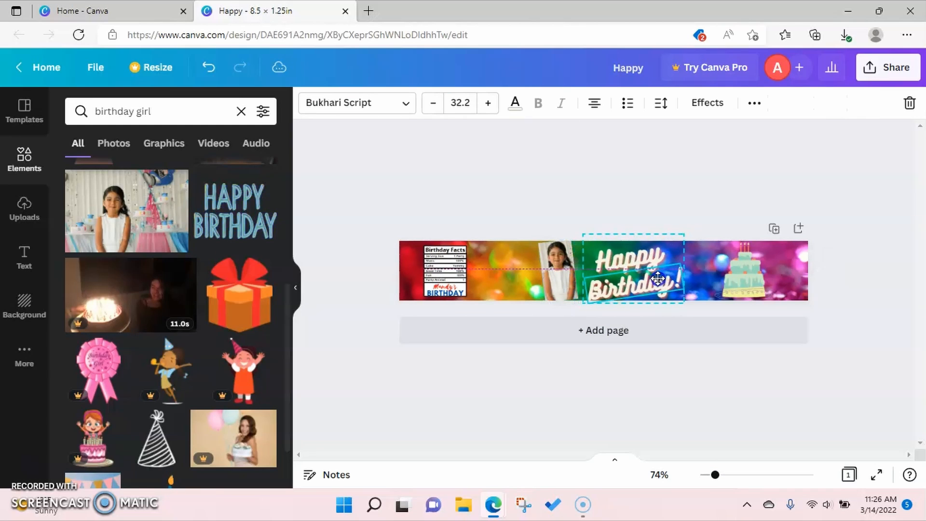
{"action": "left_click", "coordinate": [560, 189]}
{"action": "left_click", "coordinate": [729, 474]}
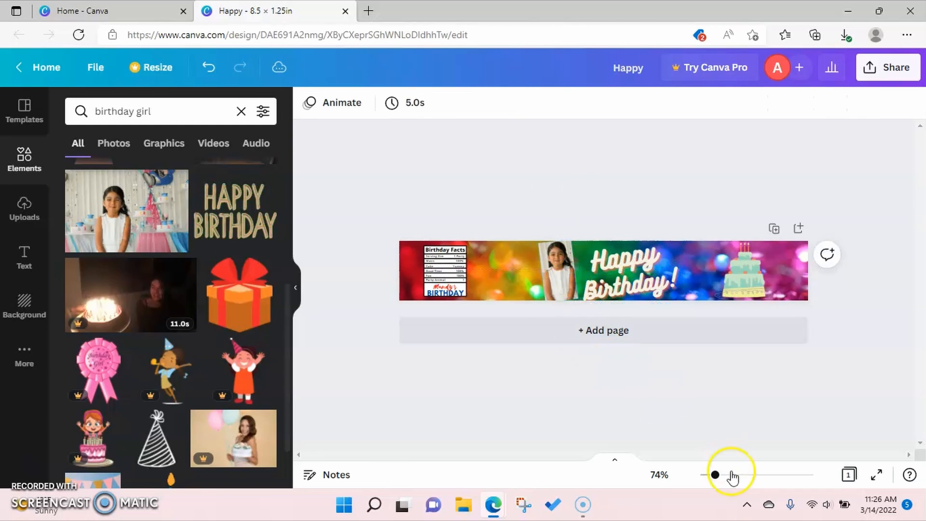
{"action": "left_click_drag", "start_coordinate": [731, 475], "coordinate": [722, 475]}
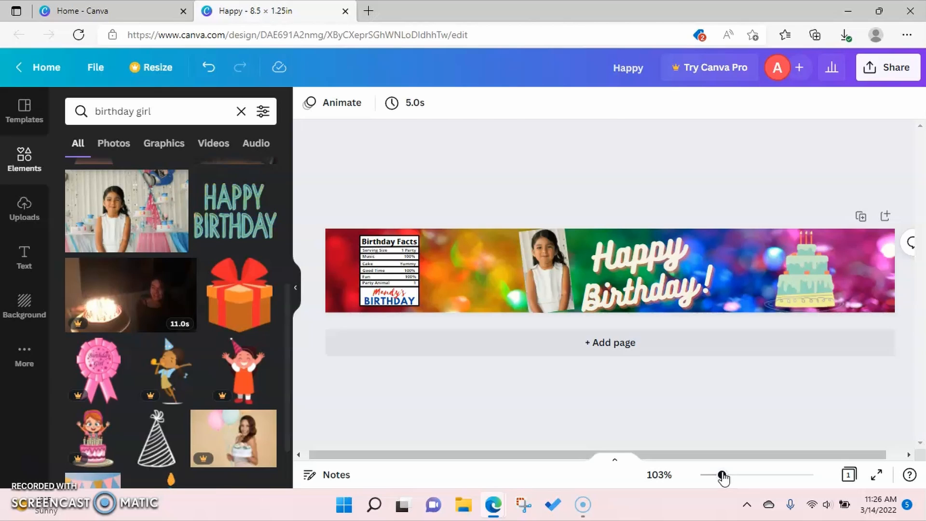
{"action": "left_click", "coordinate": [559, 320]}
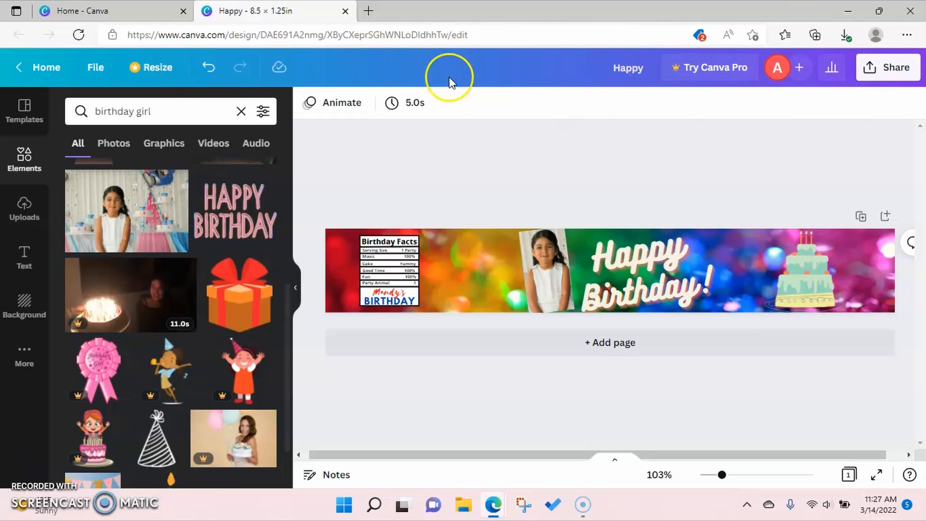
Download the finished label as a PNG file
{"action": "left_click", "coordinate": [96, 70]}
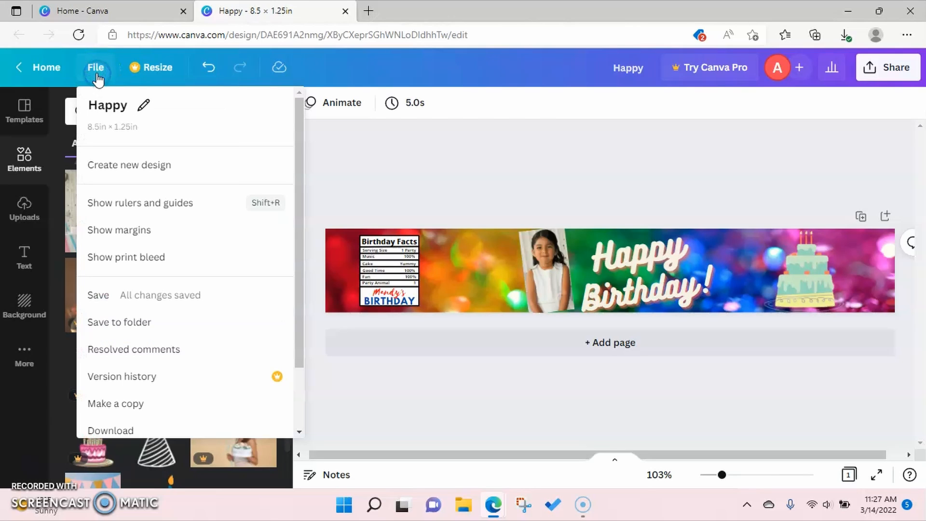
{"action": "left_click", "coordinate": [109, 431]}
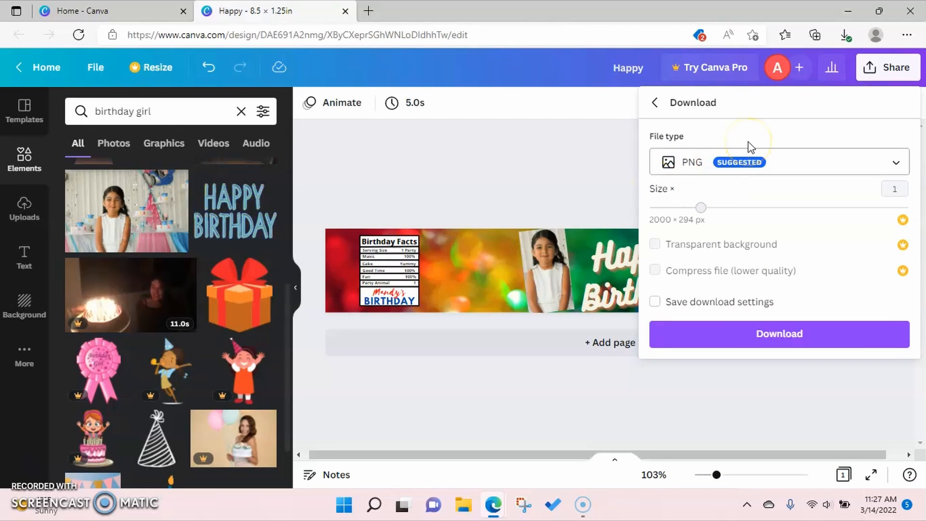
{"action": "left_click", "coordinate": [748, 336]}
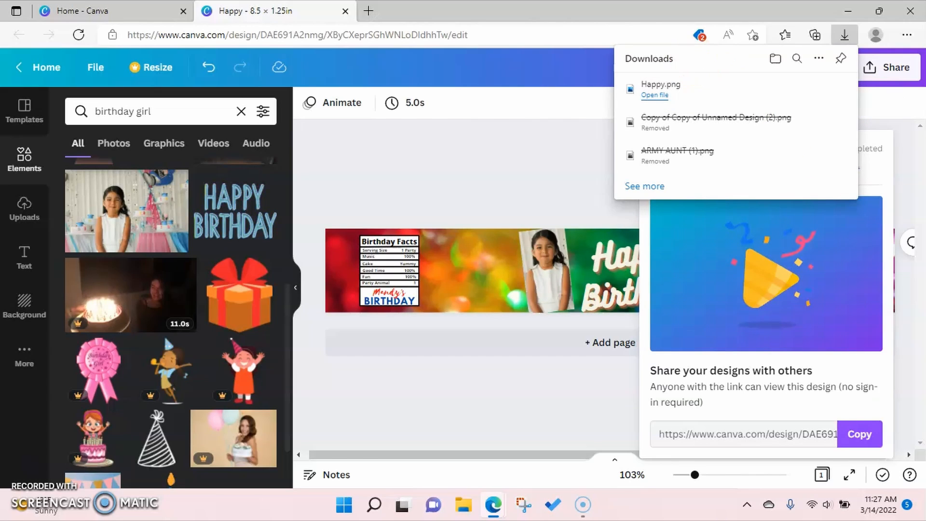
Switch to Google Docs, create a blank document and set its paper size to Letter (8.5" x 11")
{"action": "left_click", "coordinate": [618, 19]}
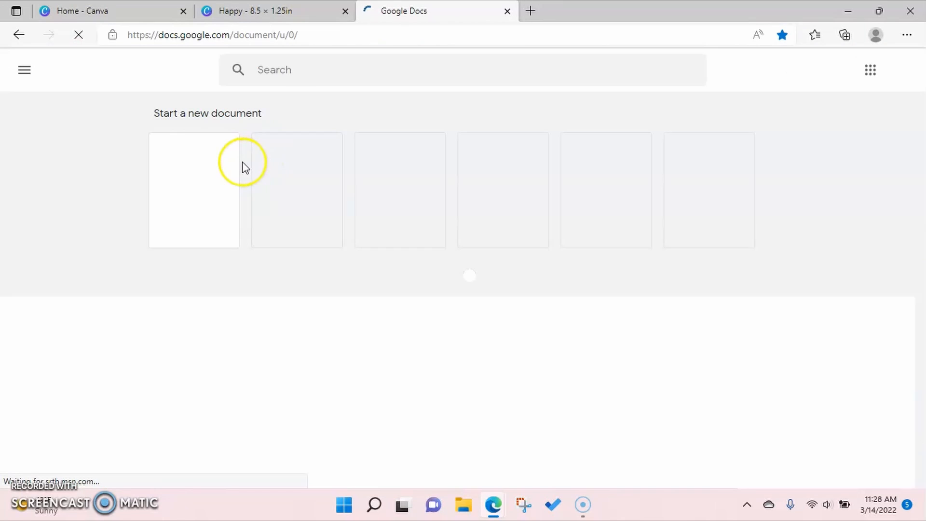
{"action": "left_click", "coordinate": [193, 173]}
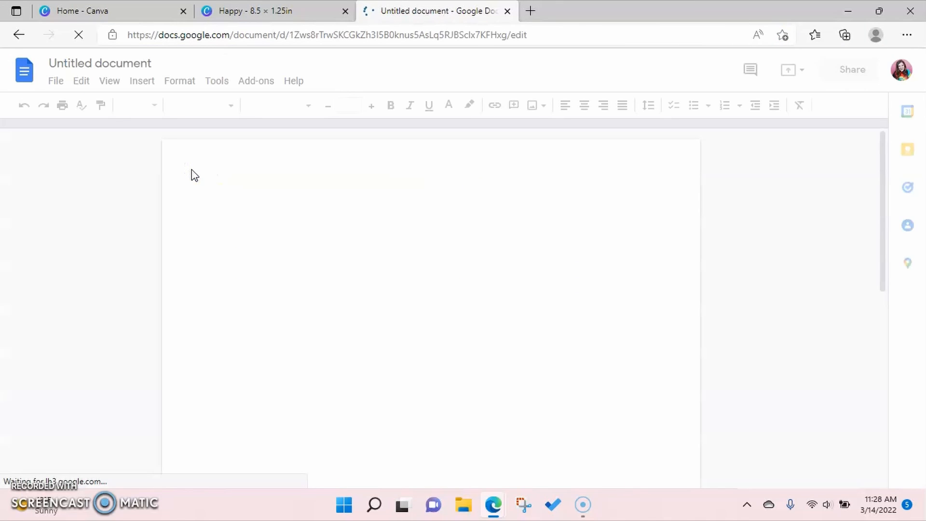
{"action": "left_click", "coordinate": [55, 80]}
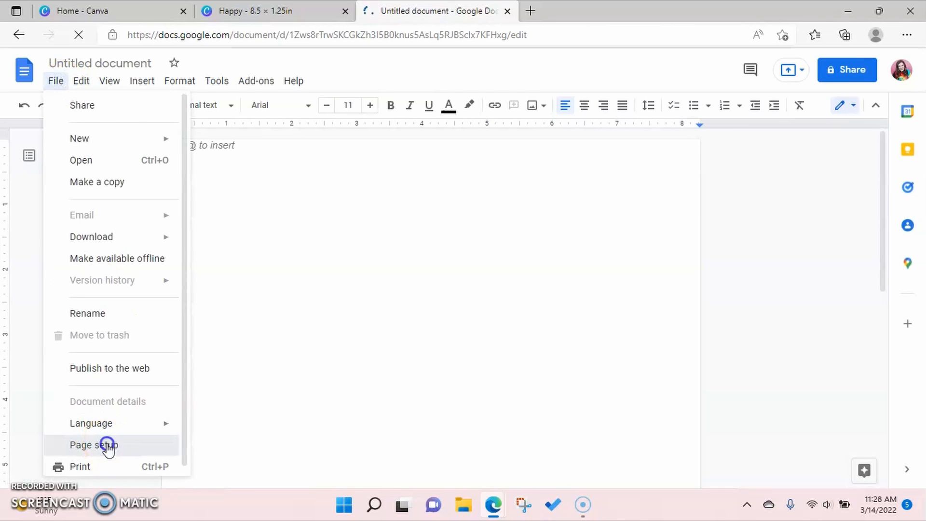
{"action": "left_click", "coordinate": [107, 443]}
{"action": "left_click", "coordinate": [391, 307]}
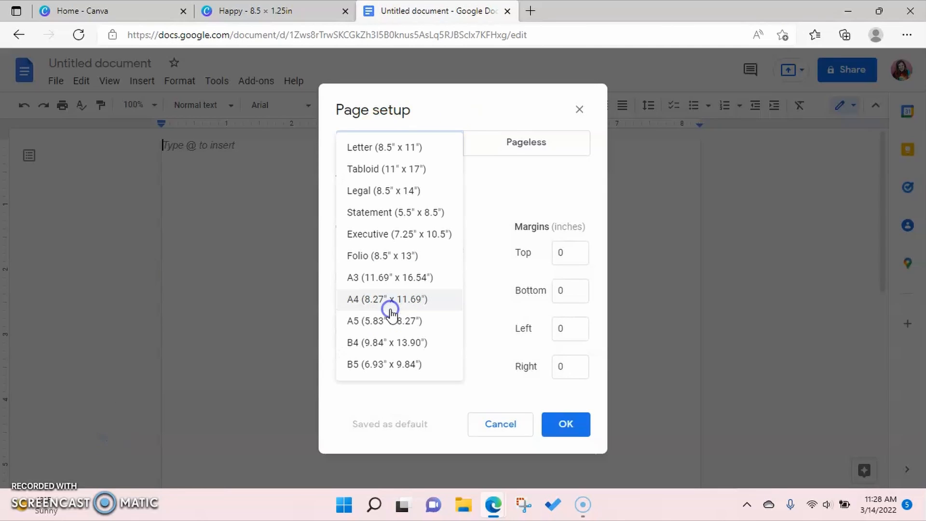
{"action": "left_click", "coordinate": [384, 147]}
{"action": "left_click", "coordinate": [566, 431]}
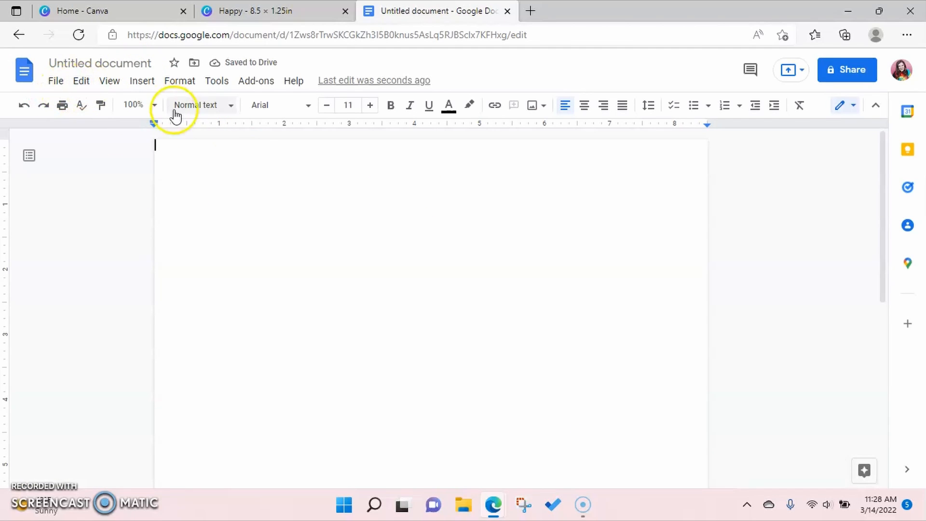
Insert the downloaded label image "Happy" from the computer's Downloads folder into the document
{"action": "left_click", "coordinate": [147, 89]}
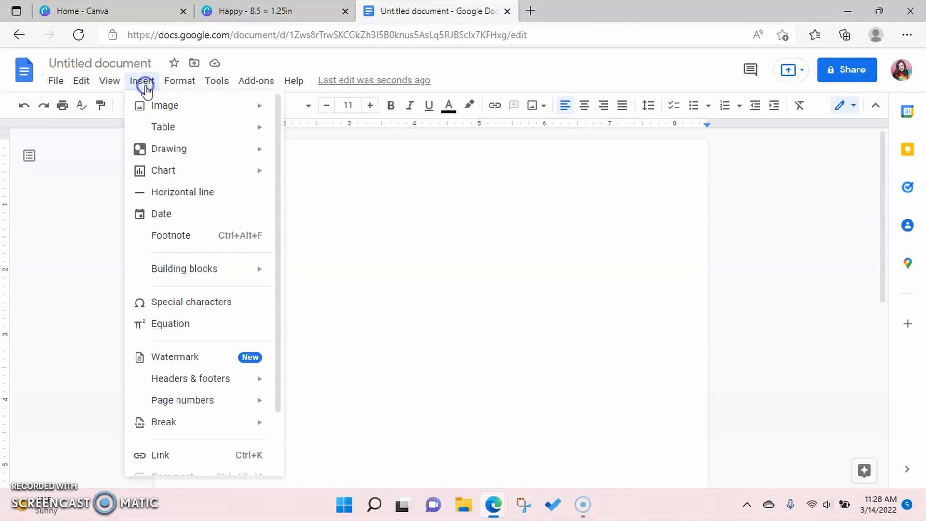
{"action": "left_click", "coordinate": [175, 108]}
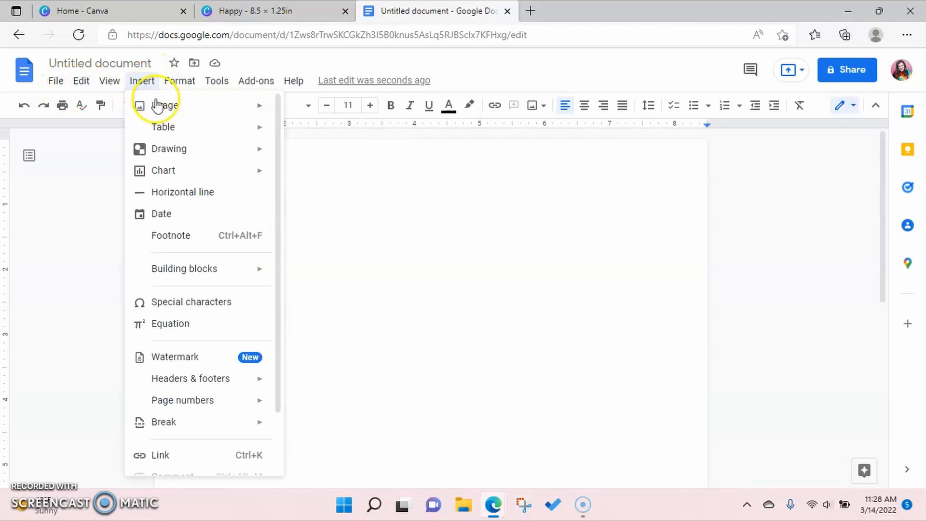
{"action": "left_click", "coordinate": [310, 111]}
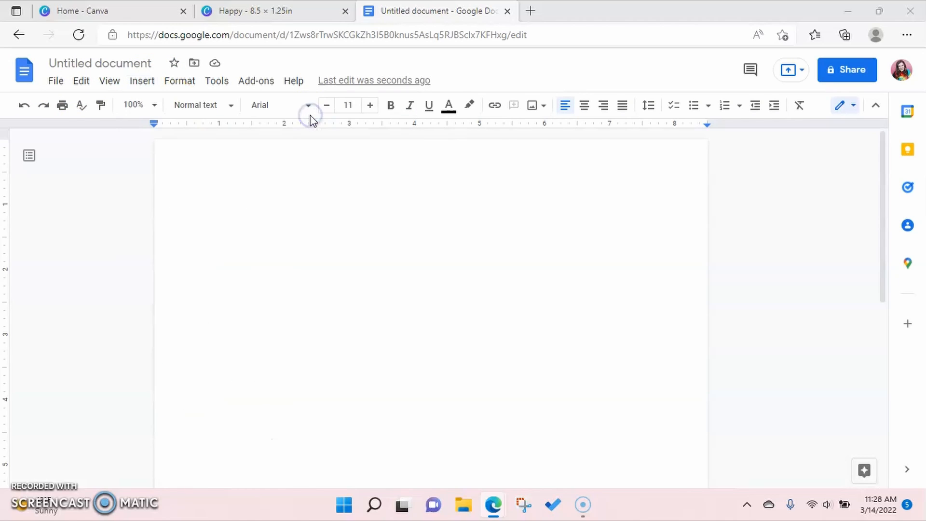
{"action": "left_click", "coordinate": [154, 163]}
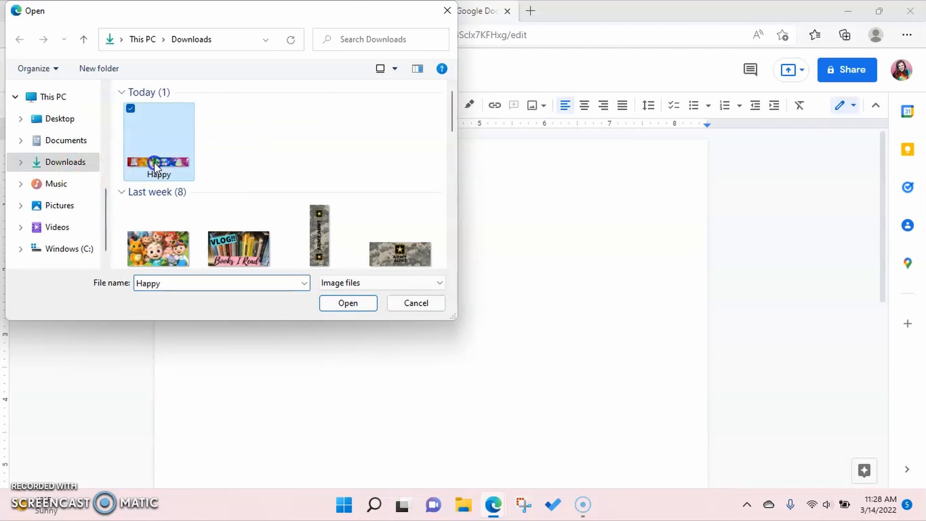
{"action": "left_click", "coordinate": [361, 311]}
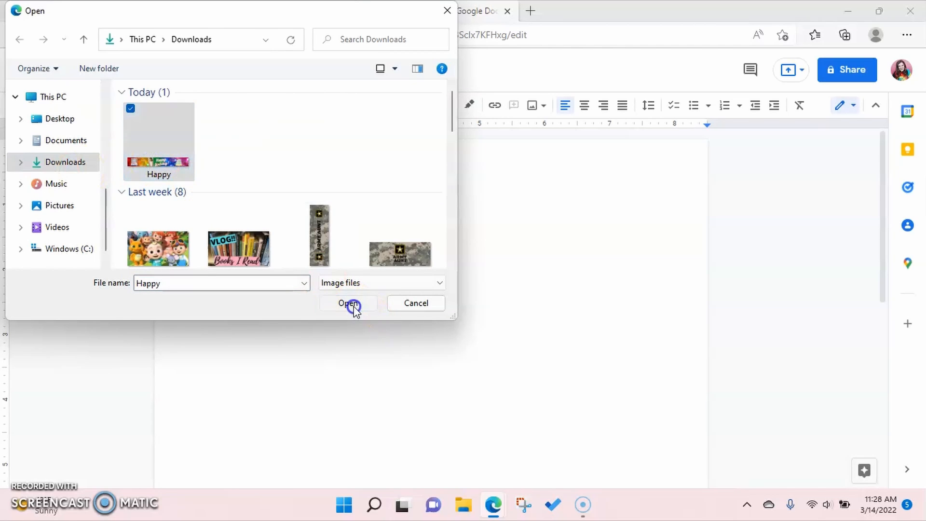
Open the label's image options with the size and rotation settings and rotate the image by 90°
{"action": "left_click", "coordinate": [420, 201]}
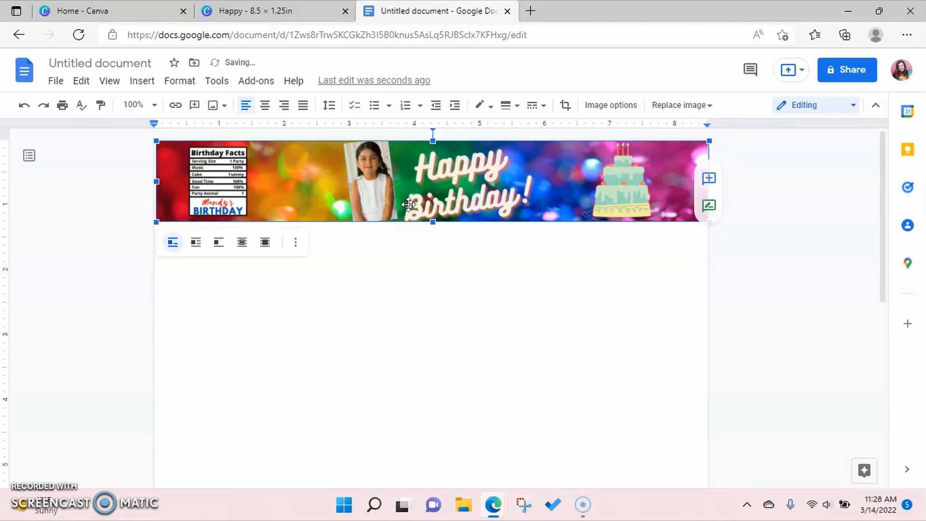
{"action": "right_click", "coordinate": [574, 187]}
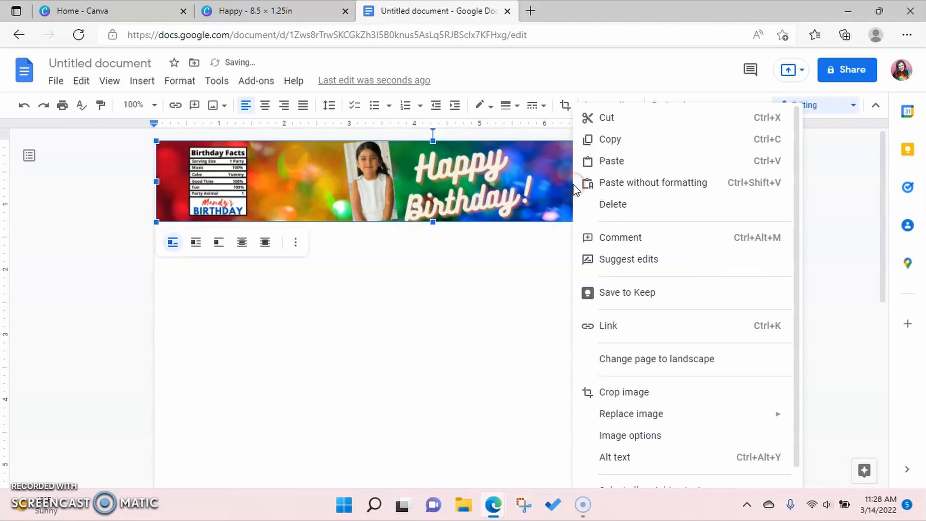
{"action": "left_click", "coordinate": [449, 304]}
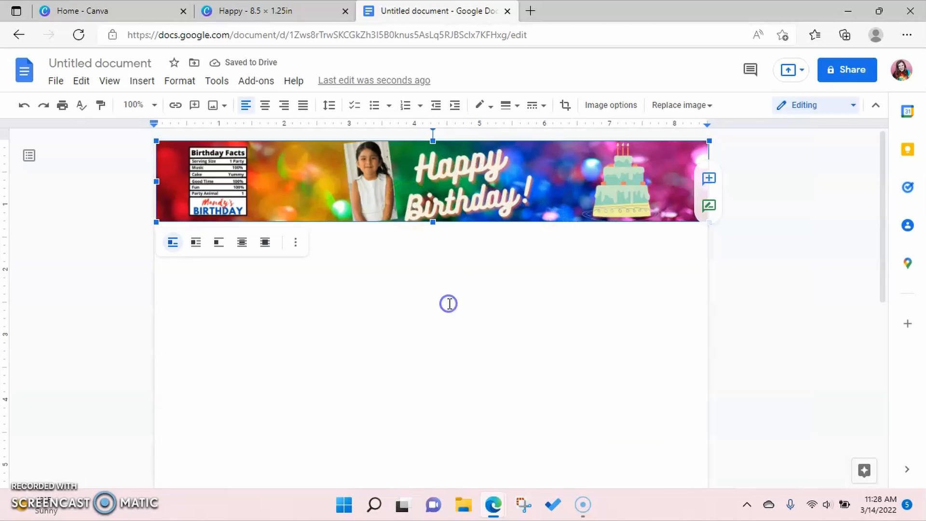
{"action": "right_click", "coordinate": [355, 187]}
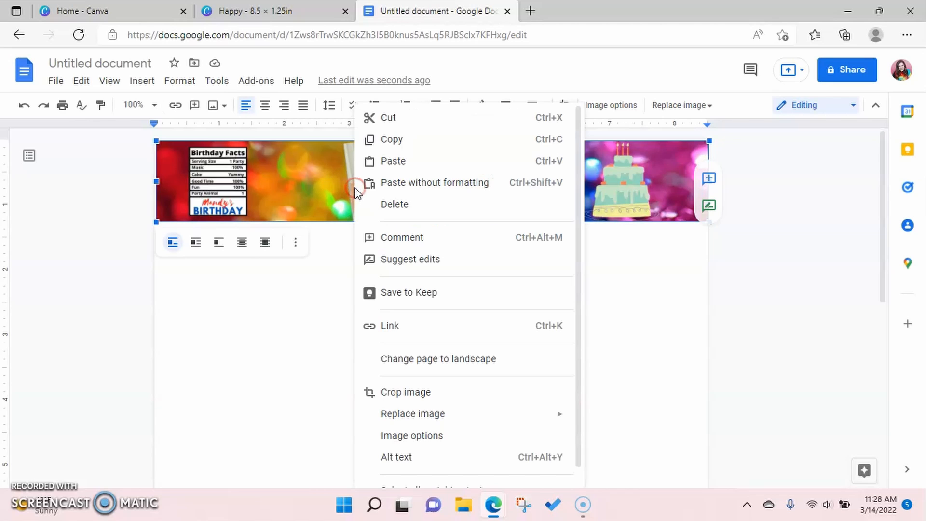
{"action": "left_click", "coordinate": [421, 441]}
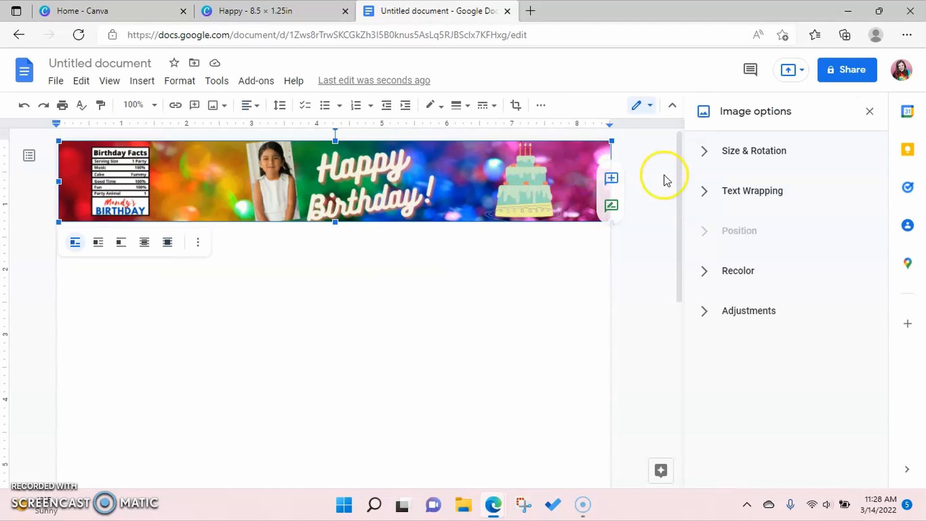
{"action": "left_click", "coordinate": [704, 150]}
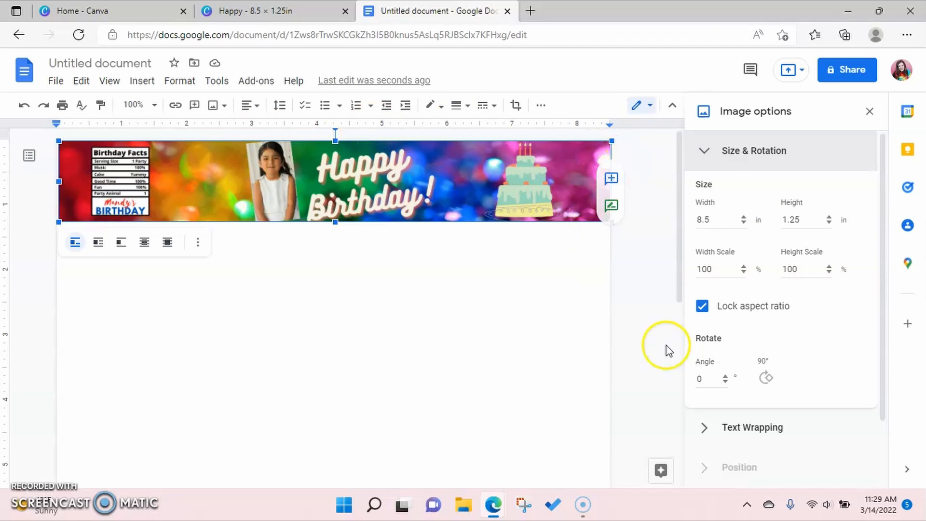
{"action": "left_click", "coordinate": [760, 377]}
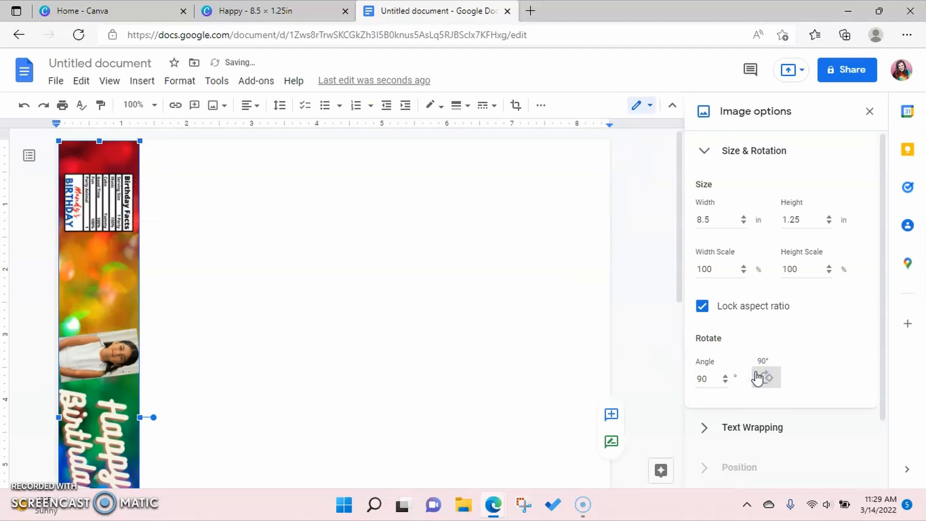
Offset the rotated label slightly from the page's upper and left edges with a blank line above it and spaces before it
{"action": "left_click_drag", "start_coordinate": [681, 275], "coordinate": [680, 448]}
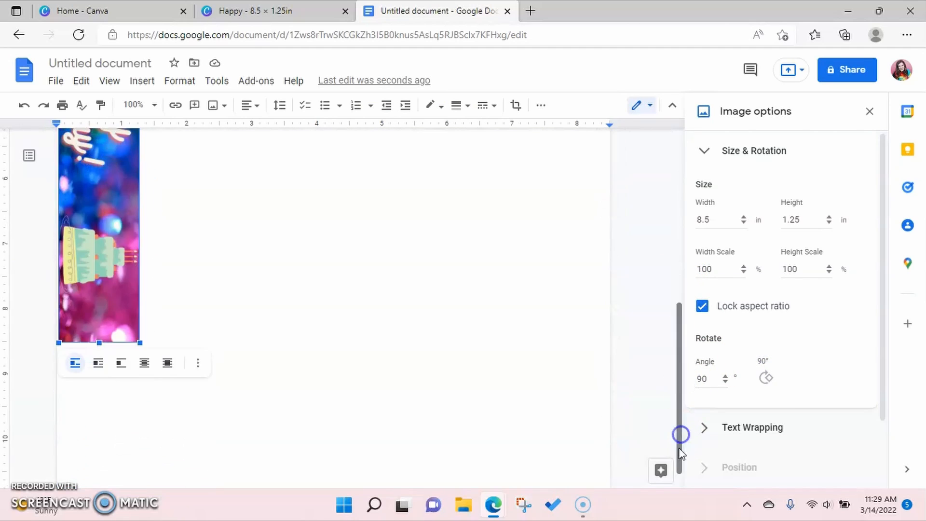
{"action": "left_click", "coordinate": [231, 221]}
{"action": "key", "text": "Left"}
{"action": "key", "text": "Left"}
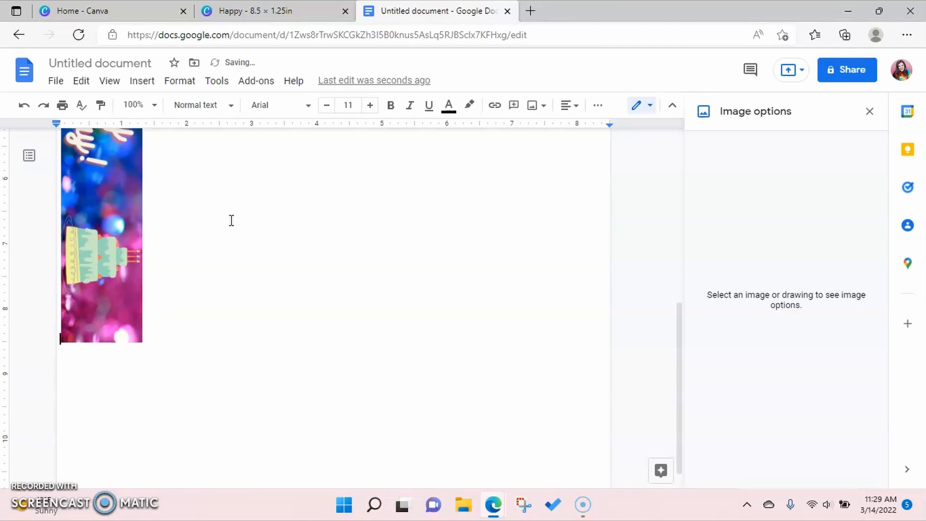
{"action": "key", "text": "Return"}
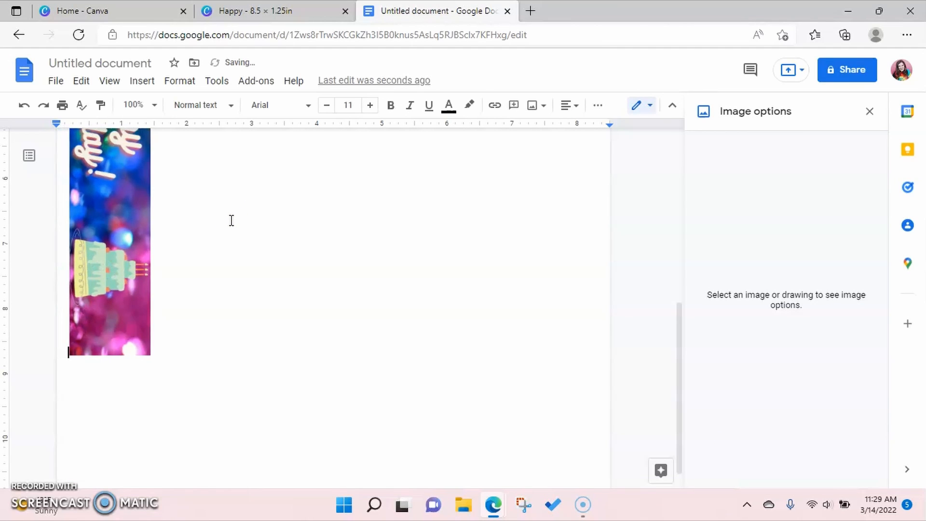
Copy the rotated label and paste five copies beside it, making a row of six labels on the page
{"action": "left_click", "coordinate": [296, 311]}
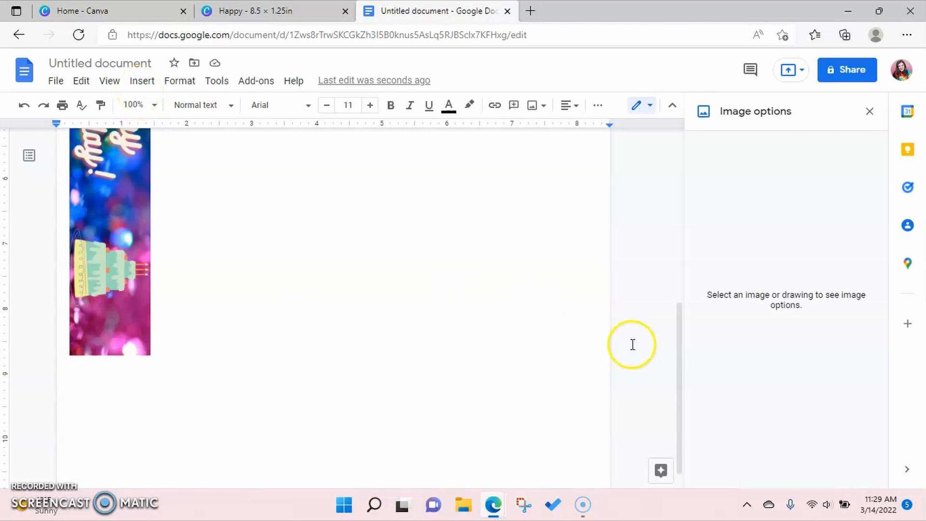
{"action": "left_click_drag", "start_coordinate": [680, 370], "coordinate": [653, 314]}
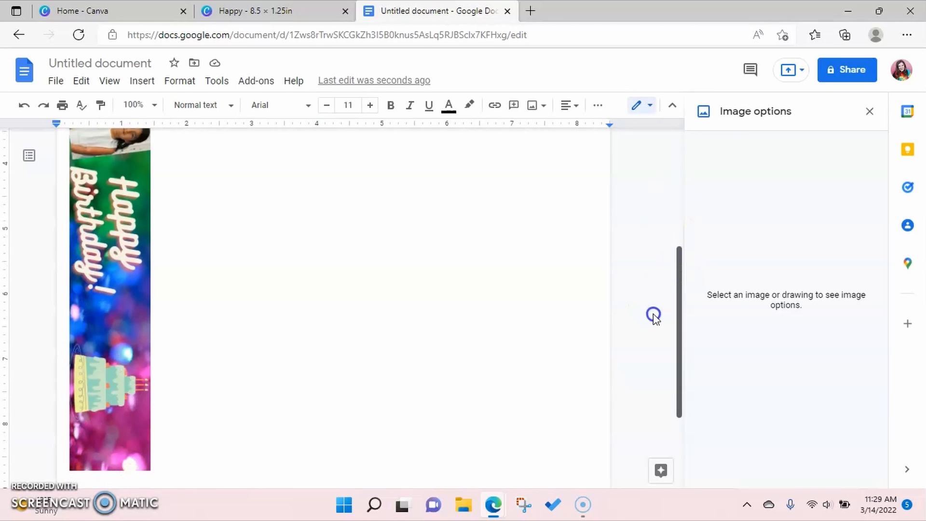
{"action": "left_click", "coordinate": [217, 314]}
{"action": "left_click", "coordinate": [109, 271]}
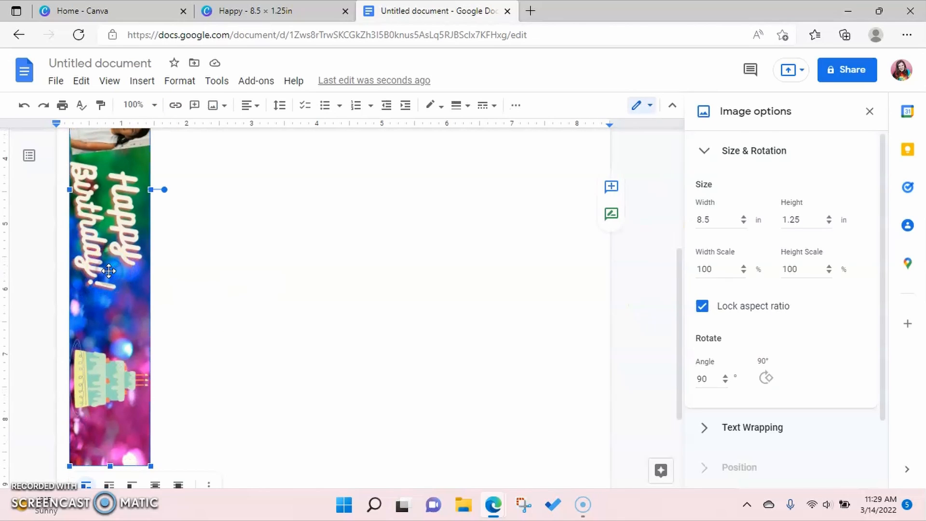
{"action": "key", "text": "Right"}
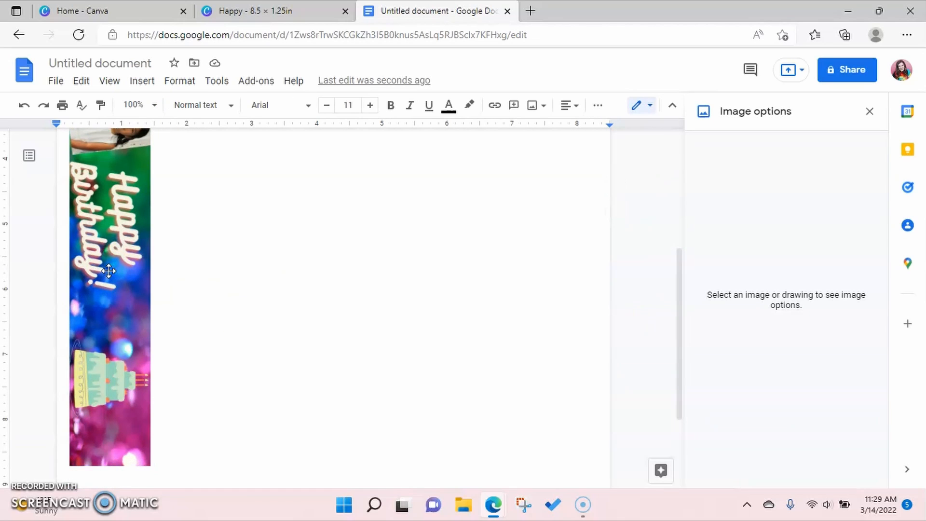
{"action": "key", "text": "ctrl+v"}
{"action": "key", "text": "ctrl+v"}
{"action": "key", "text": "ctrl+v"}
{"action": "key", "text": "ctrl+v"}
{"action": "key", "text": "ctrl+v"}
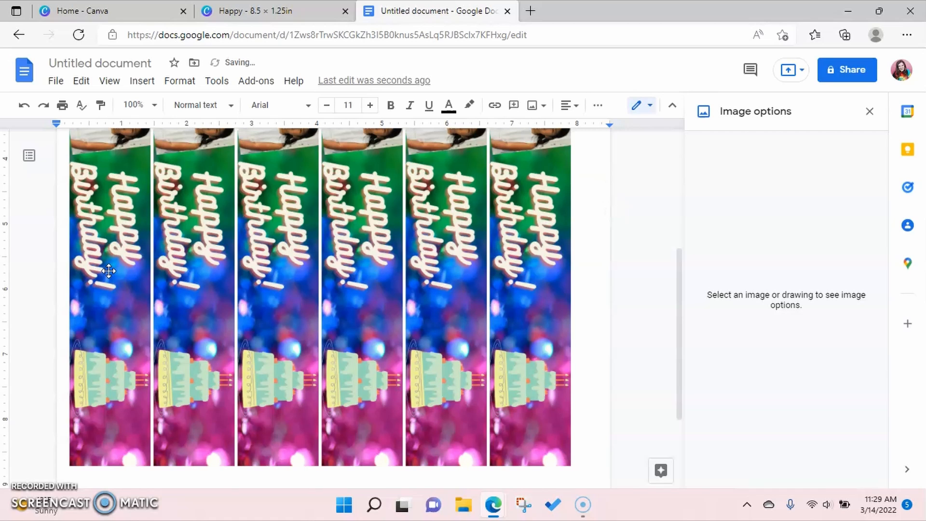
Check the label sheet from end to end and start printing the document
{"action": "left_click_drag", "start_coordinate": [676, 295], "coordinate": [690, 441]}
{"action": "left_click_drag", "start_coordinate": [676, 351], "coordinate": [677, 161]}
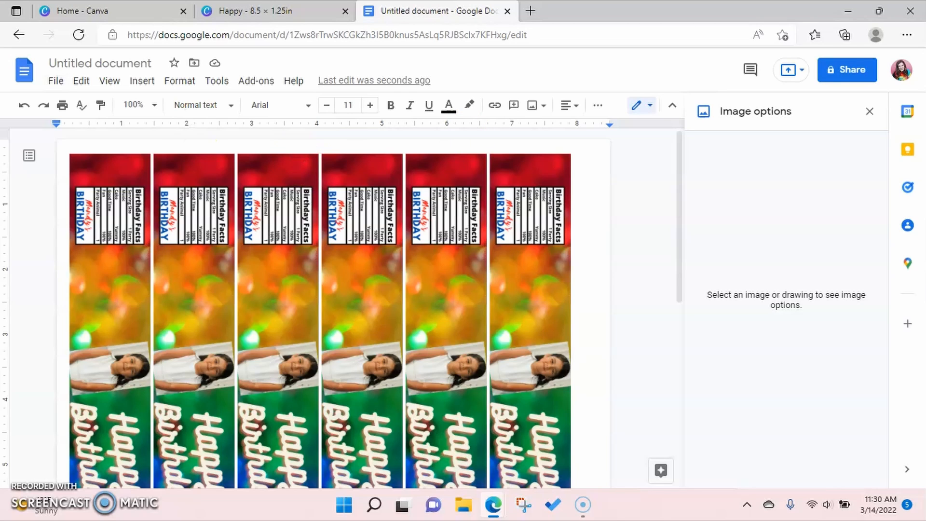
{"action": "left_click", "coordinate": [62, 107]}
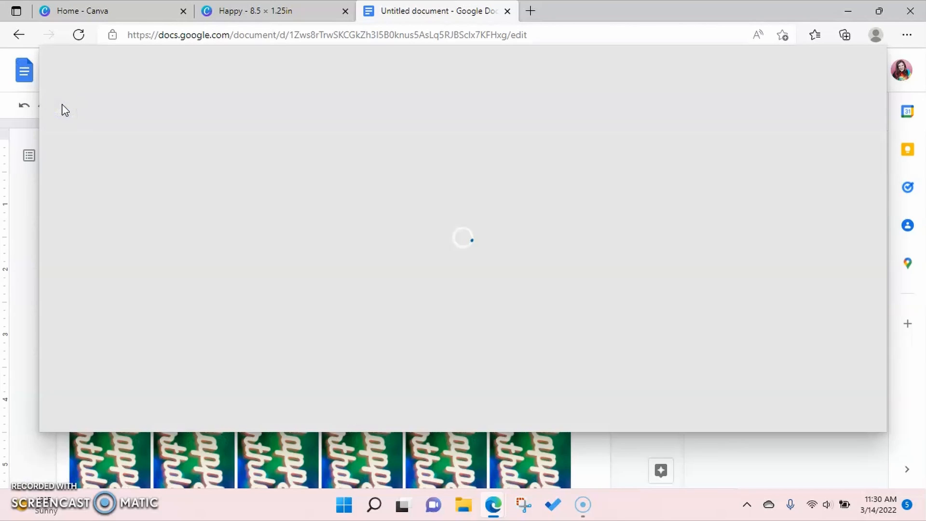